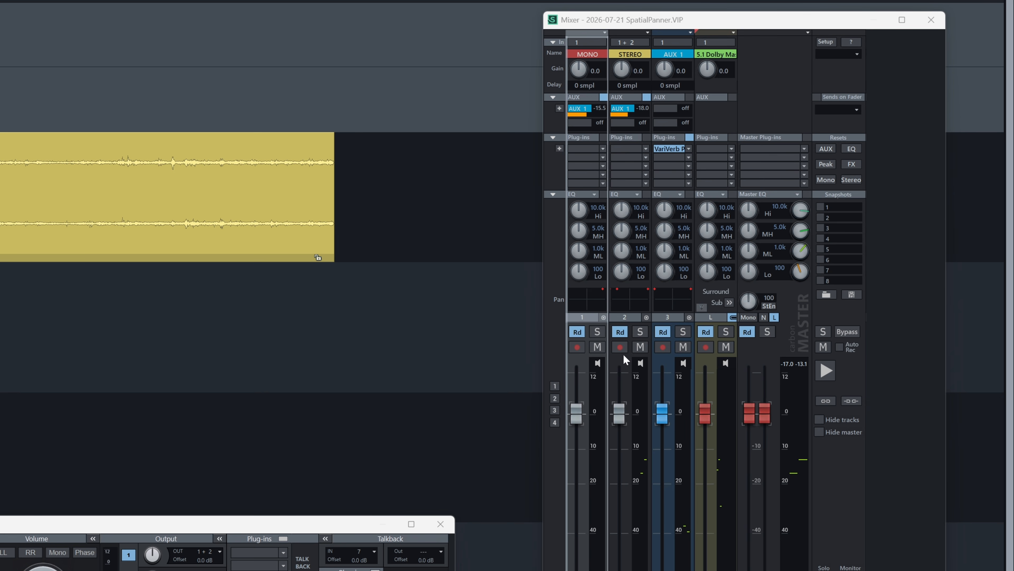
- Open the Spatial Panner for the MONO track and briefly solo the MONO source
double_click(592, 298)
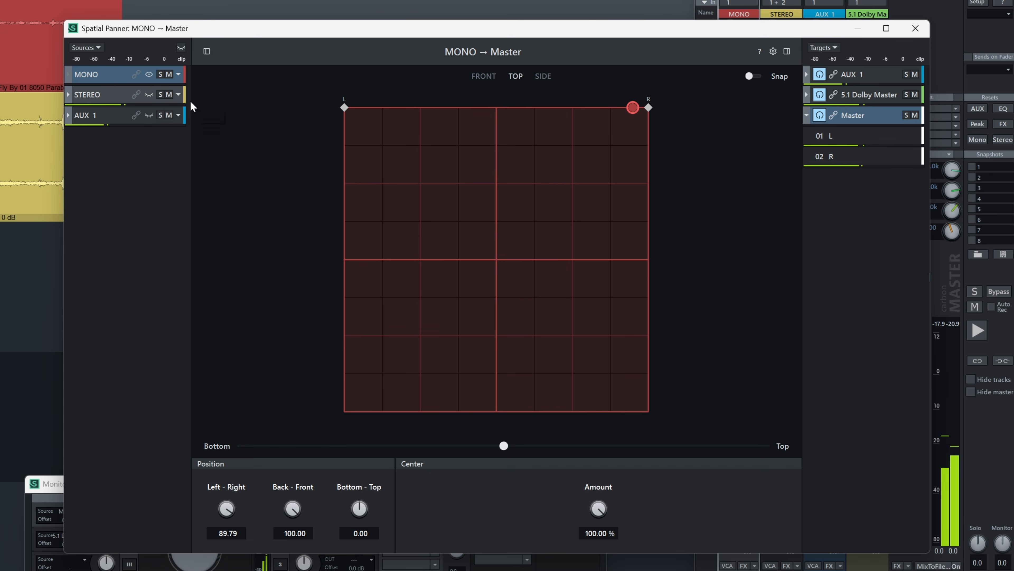
click(161, 74)
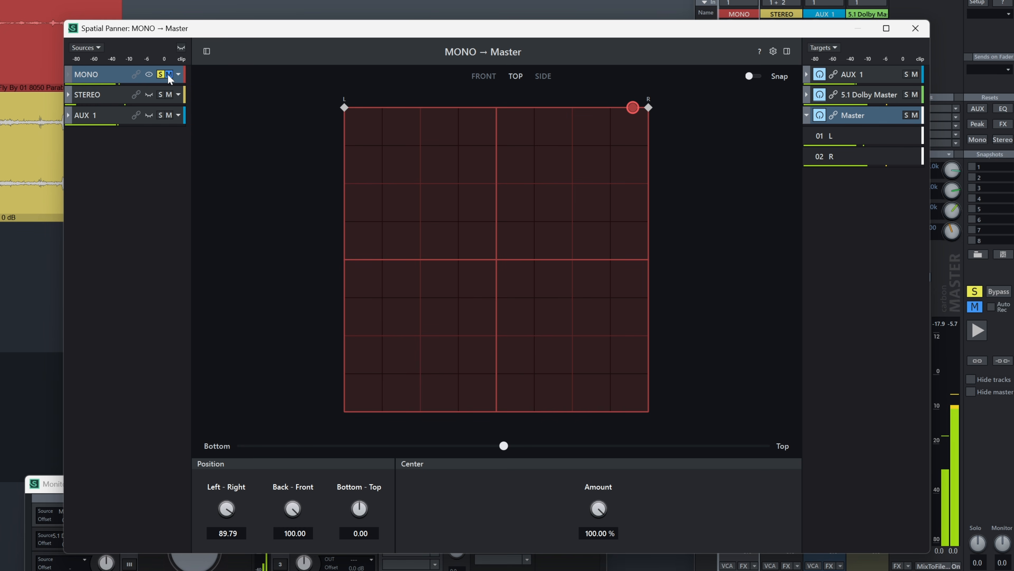
click(160, 74)
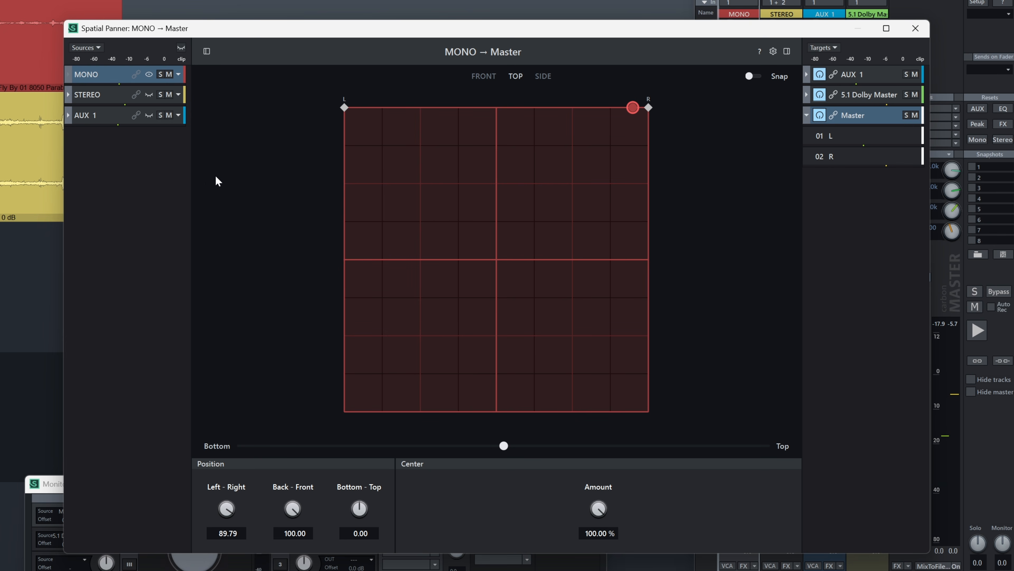
- Show the STEREO and AUX 1 sources in the panner and select each source in turn to compare their positions
click(149, 96)
click(151, 116)
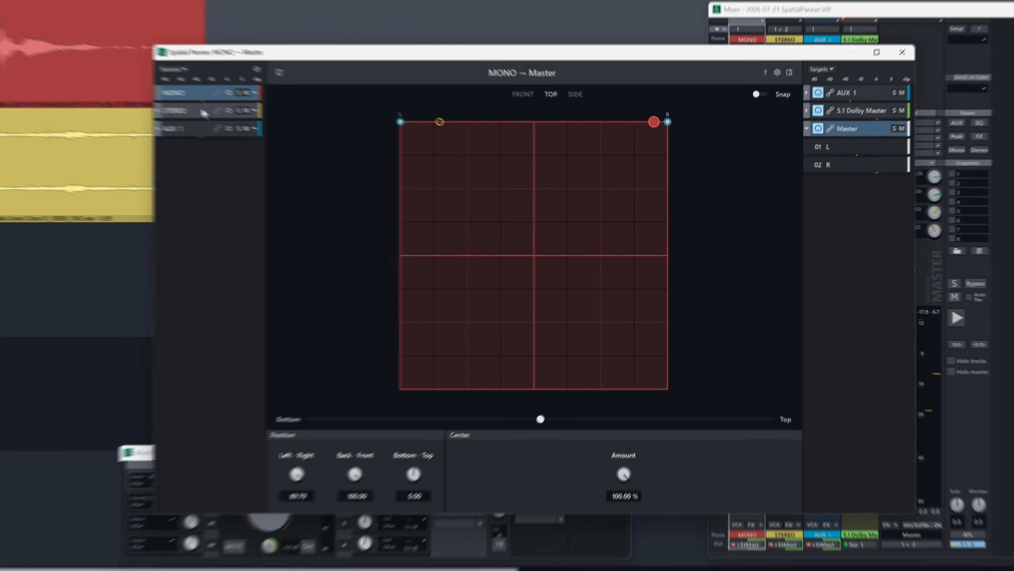
click(341, 148)
click(133, 116)
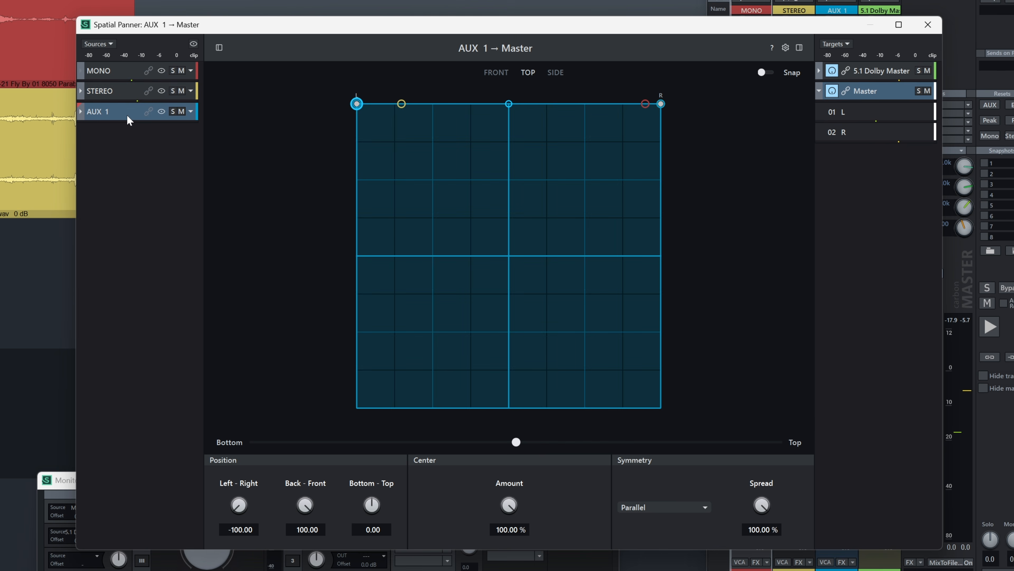
click(119, 89)
click(115, 75)
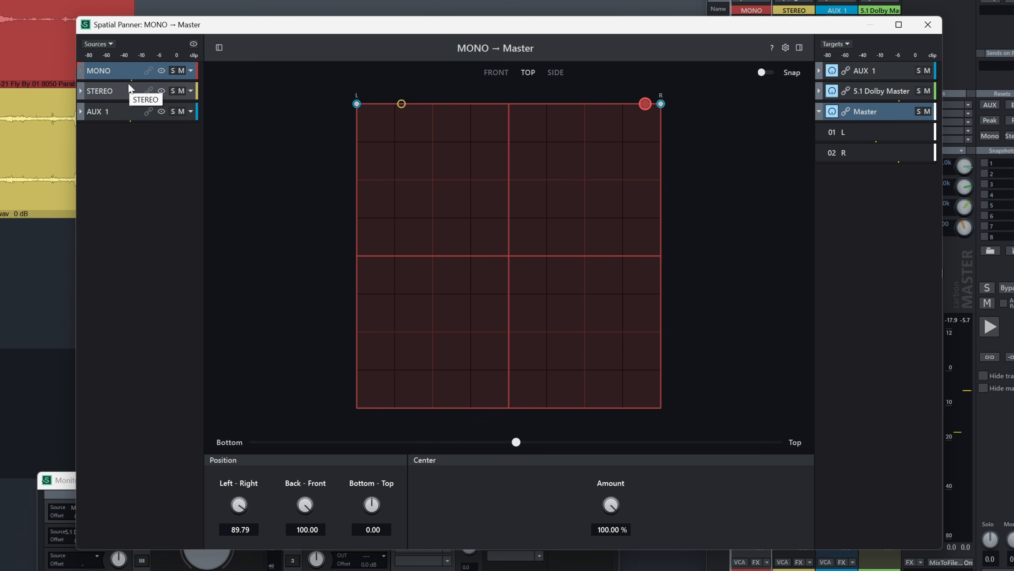
click(113, 91)
click(121, 112)
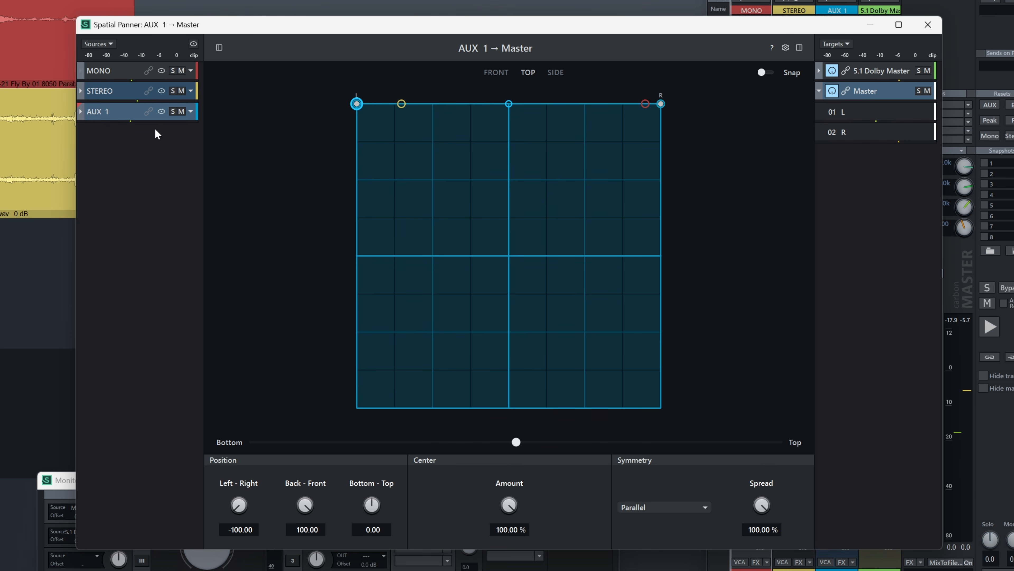
- Hide the STEREO and AUX 1 sources in the panner and return to the MONO source
click(161, 91)
click(195, 71)
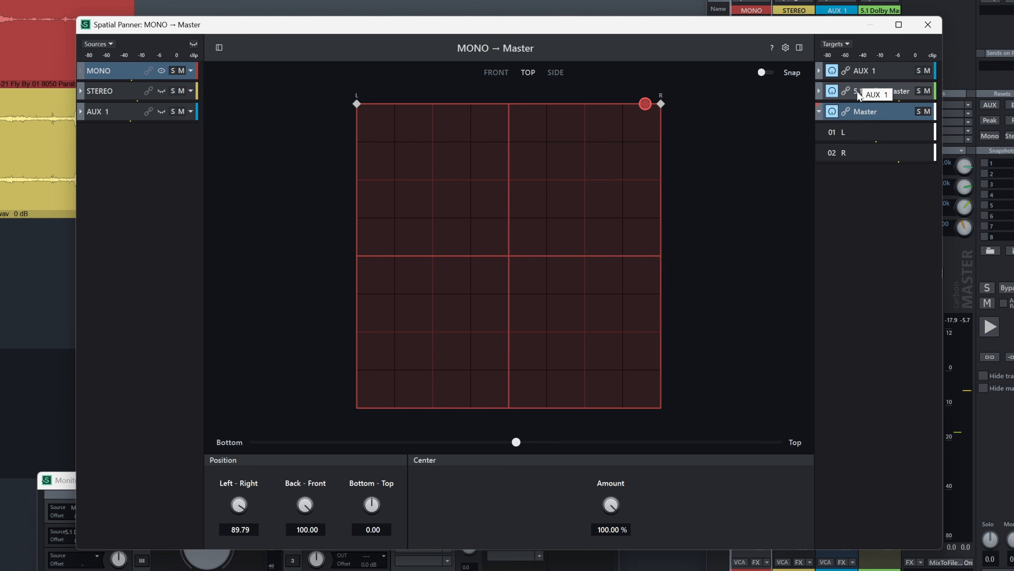
- Select 5.1 Dolby Master as the panning target and compare its front, top and side views, ending on the top view
click(873, 92)
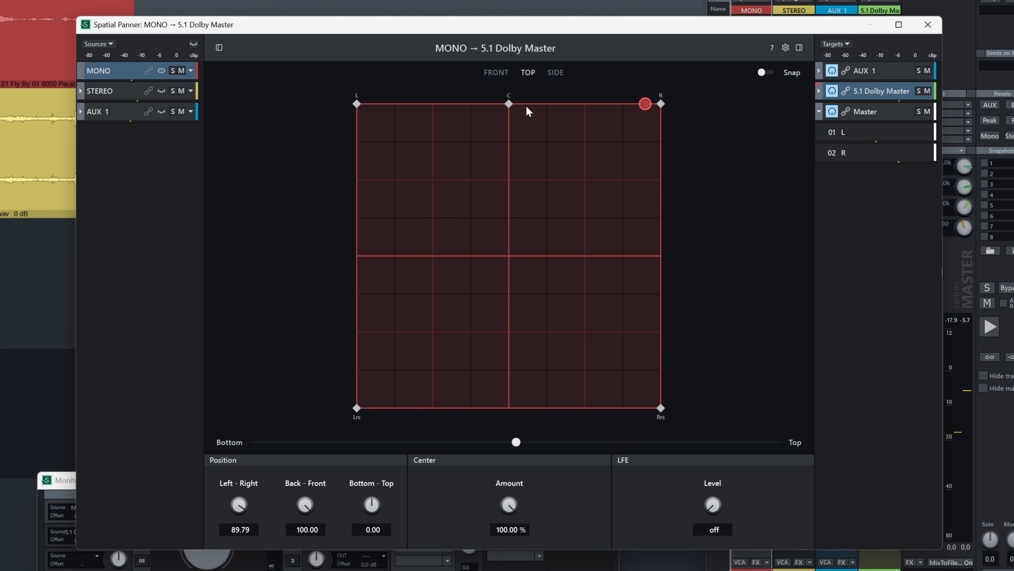
click(505, 73)
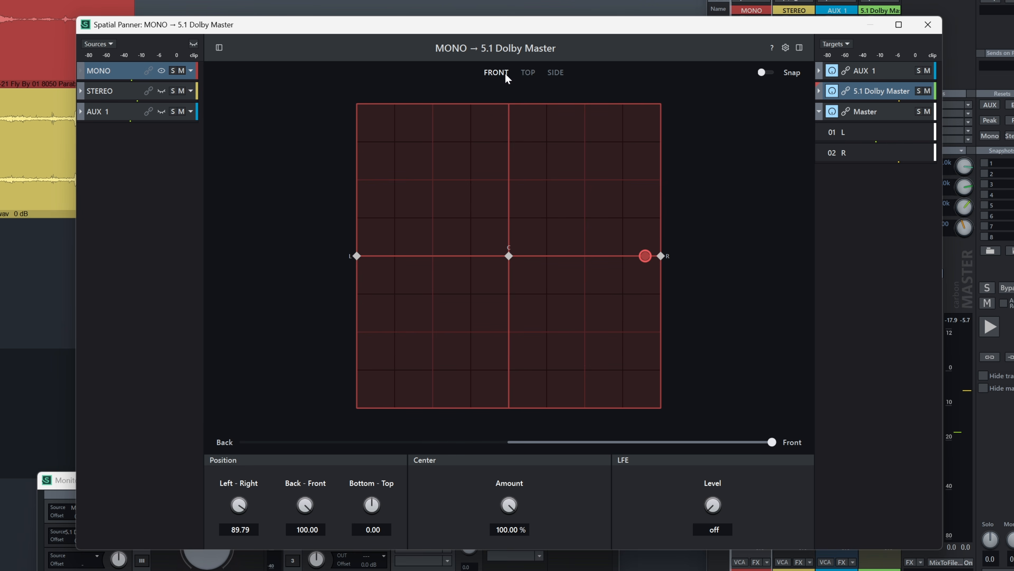
click(524, 73)
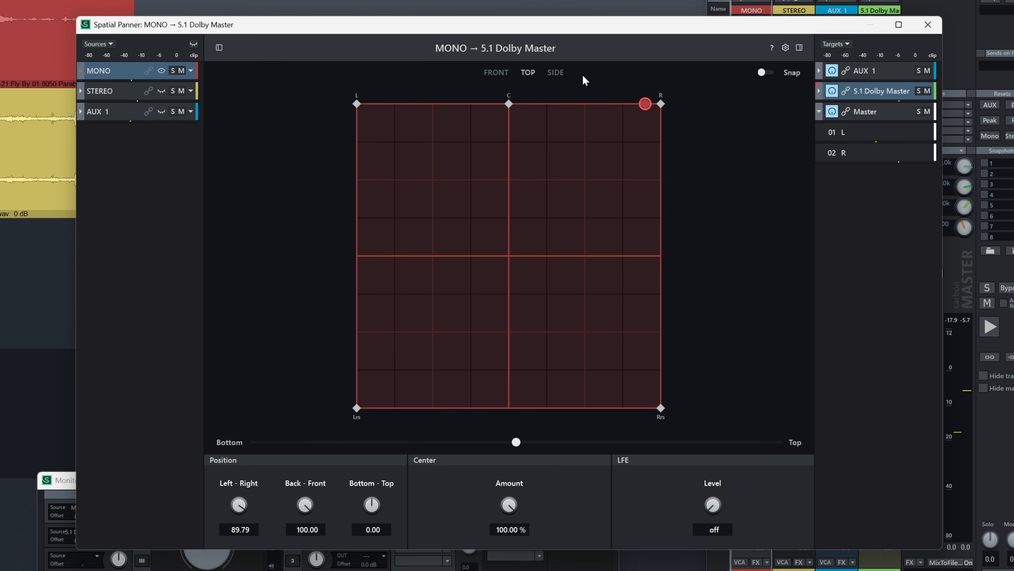
click(556, 73)
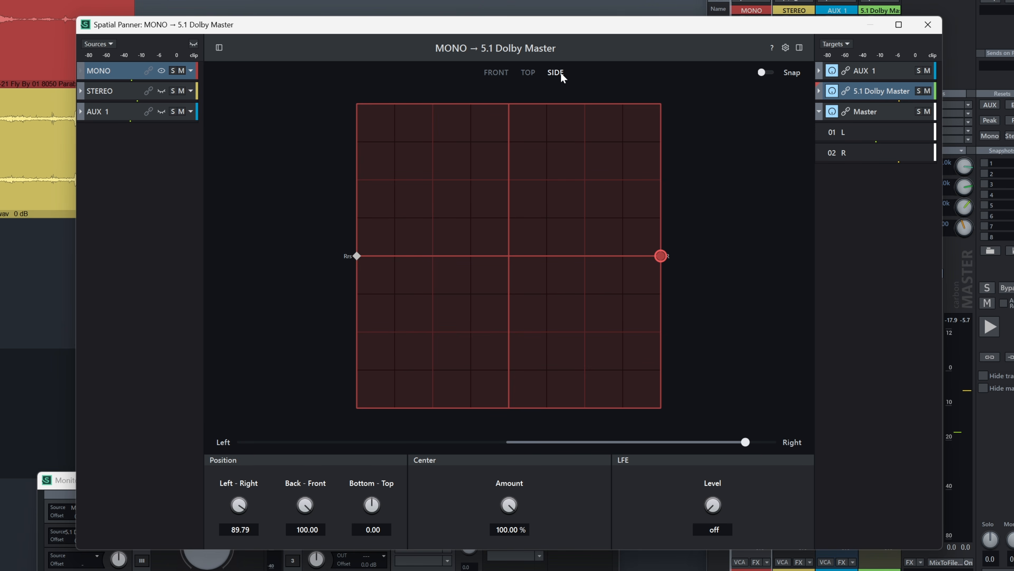
click(531, 73)
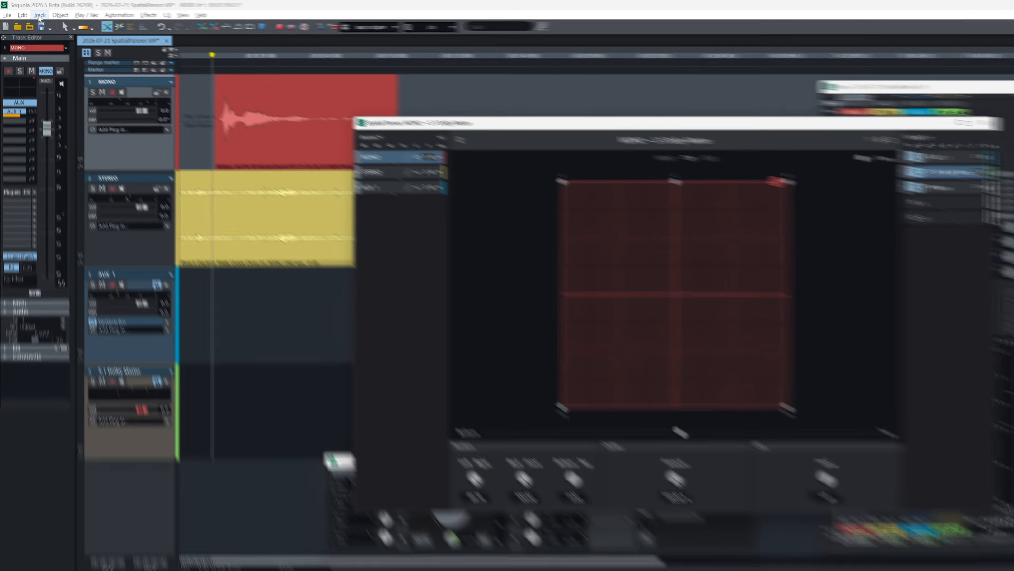
- Create a new surround master using the 9.1.6 Dolby 3D (6+9+0, 1 LFE) preset
click(35, 13)
mouse_move(76, 43)
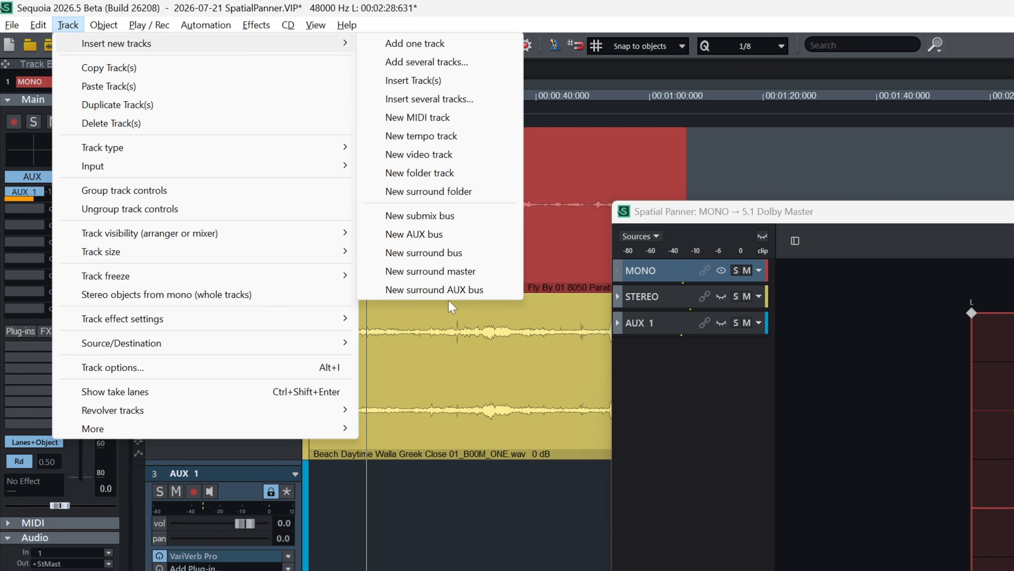
click(450, 273)
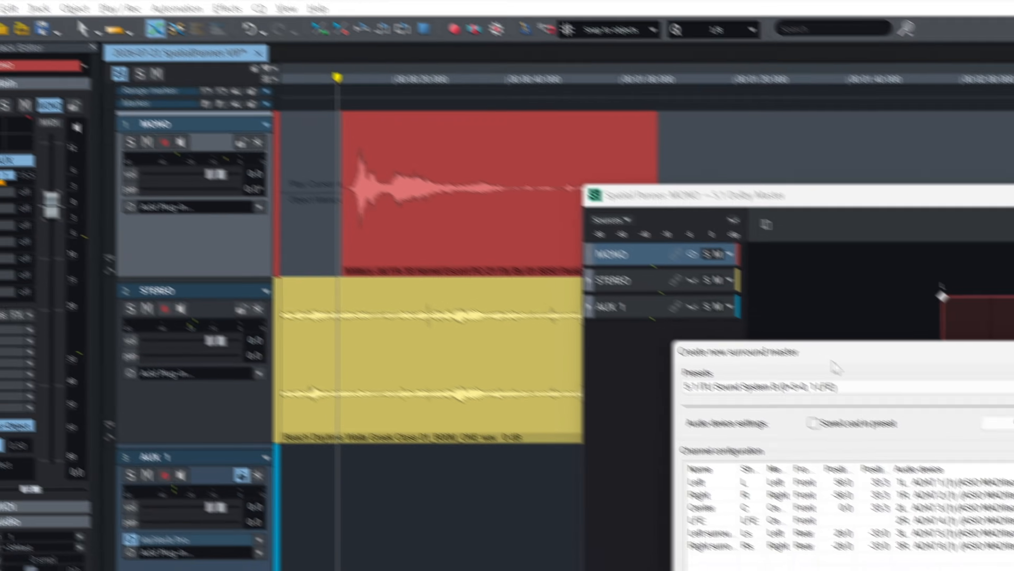
click(934, 460)
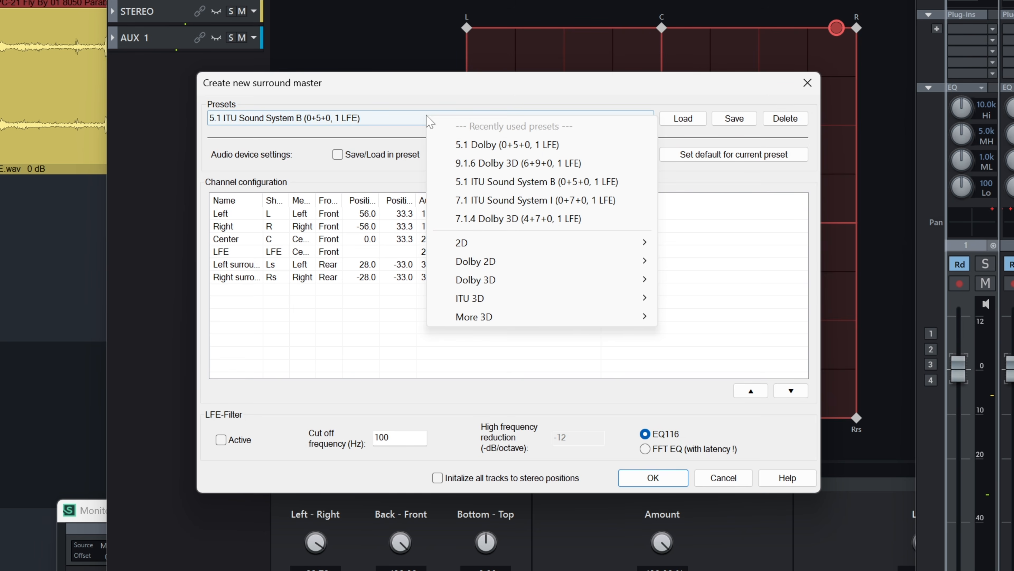
mouse_move(555, 283)
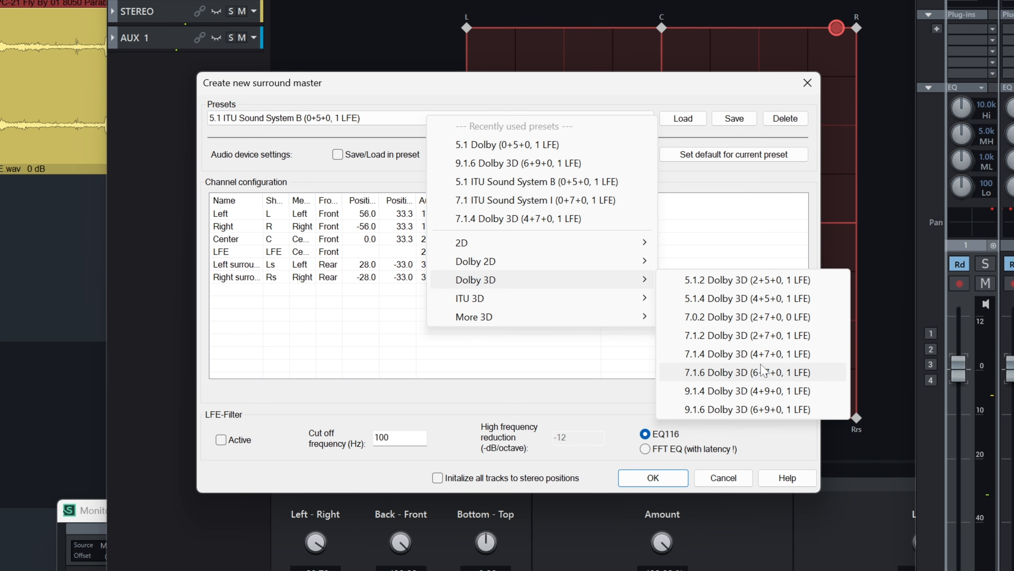
click(759, 408)
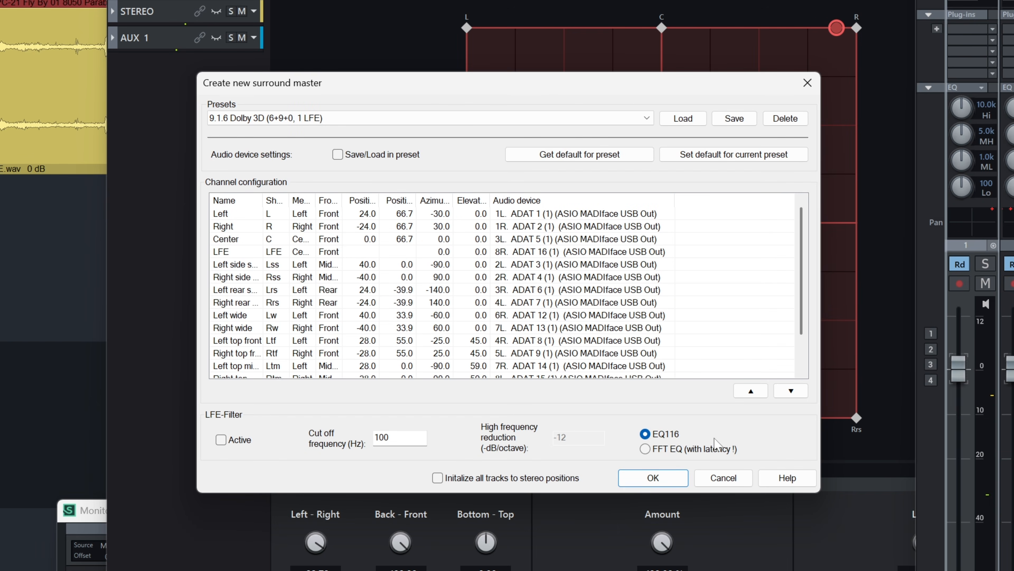
click(659, 484)
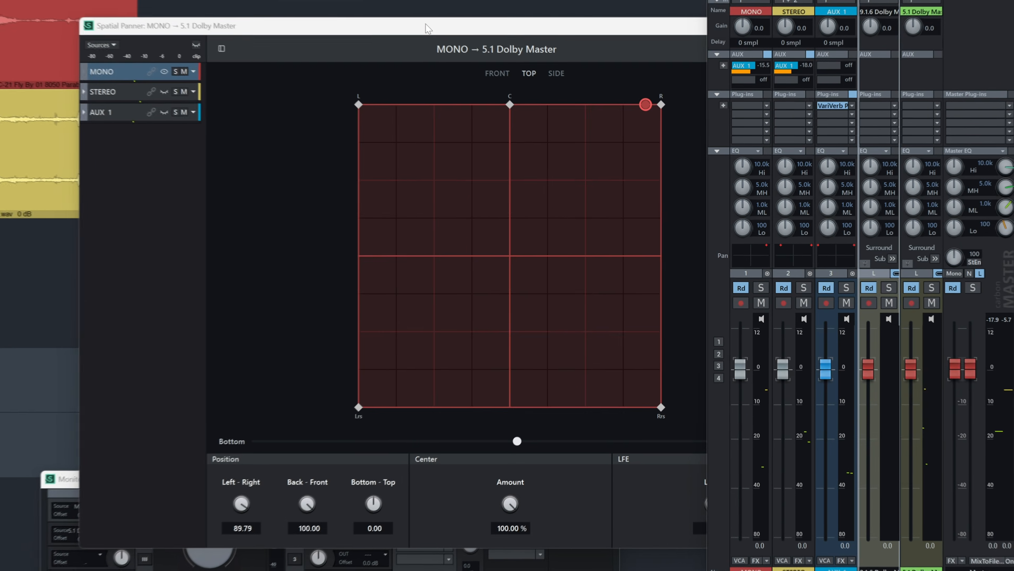
- Route the MONO source to the 9.1.6 Dolby Master target in the Spatial Panner
click(530, 106)
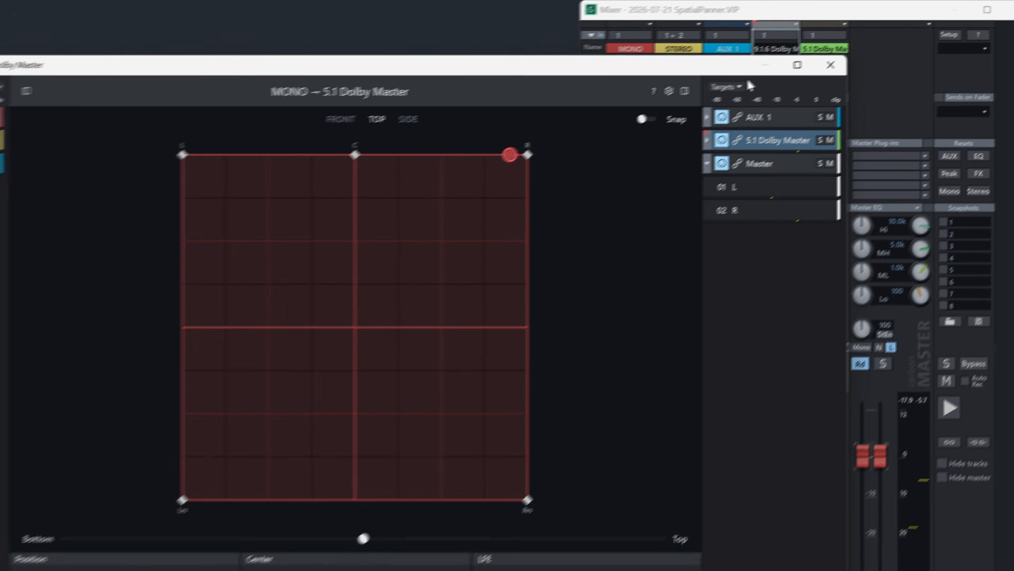
click(802, 58)
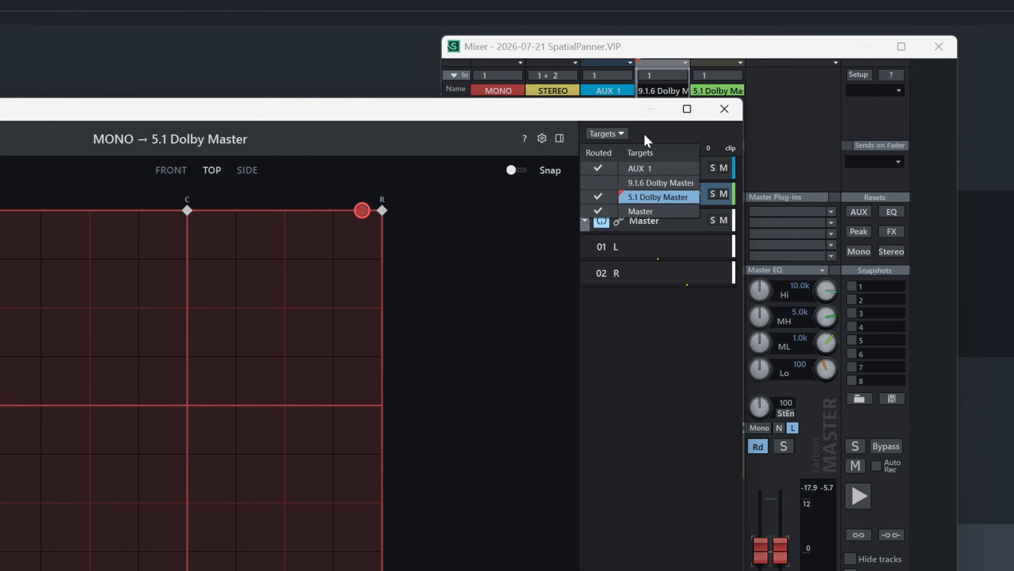
click(599, 181)
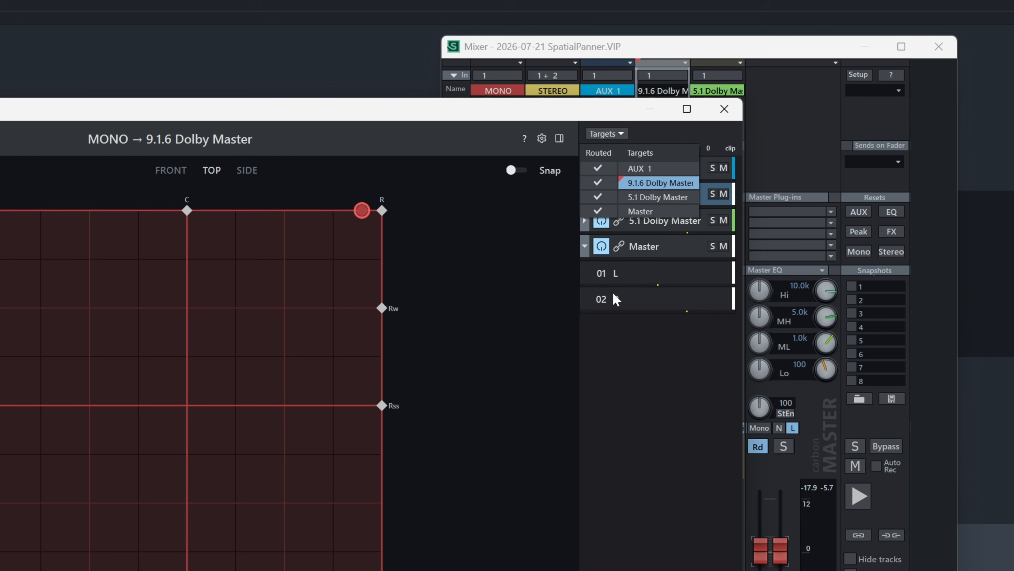
click(681, 407)
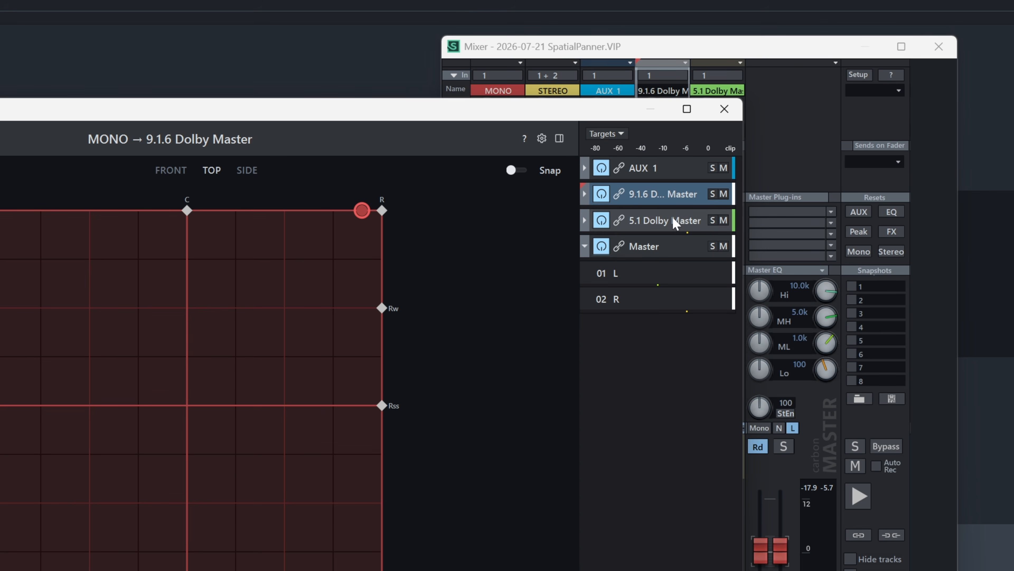
- Compare the MONO source's speaker layouts for the 5.1 and 9.1.6 Dolby Master targets, ending on 9.1.6
click(676, 224)
click(683, 203)
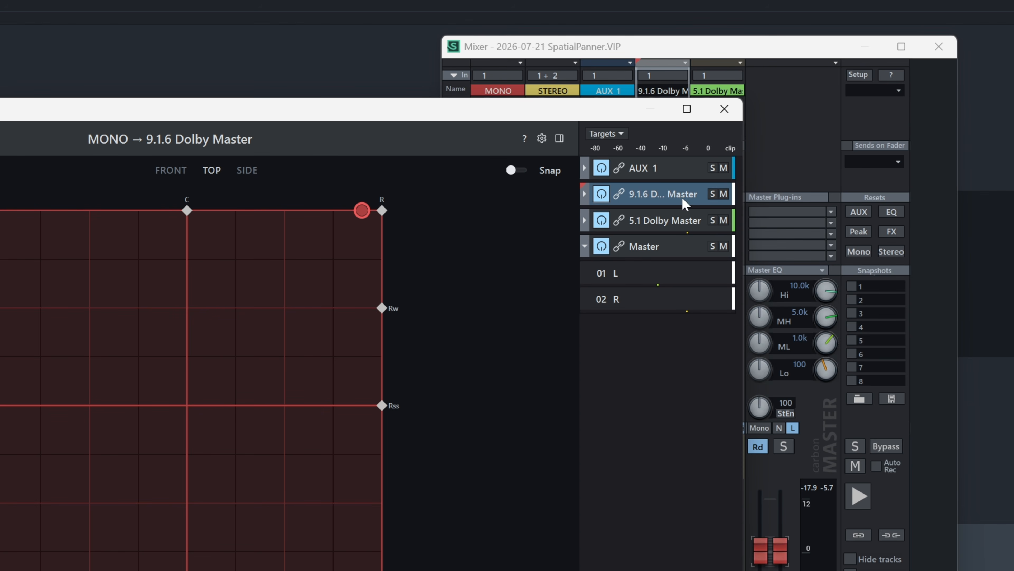
click(651, 222)
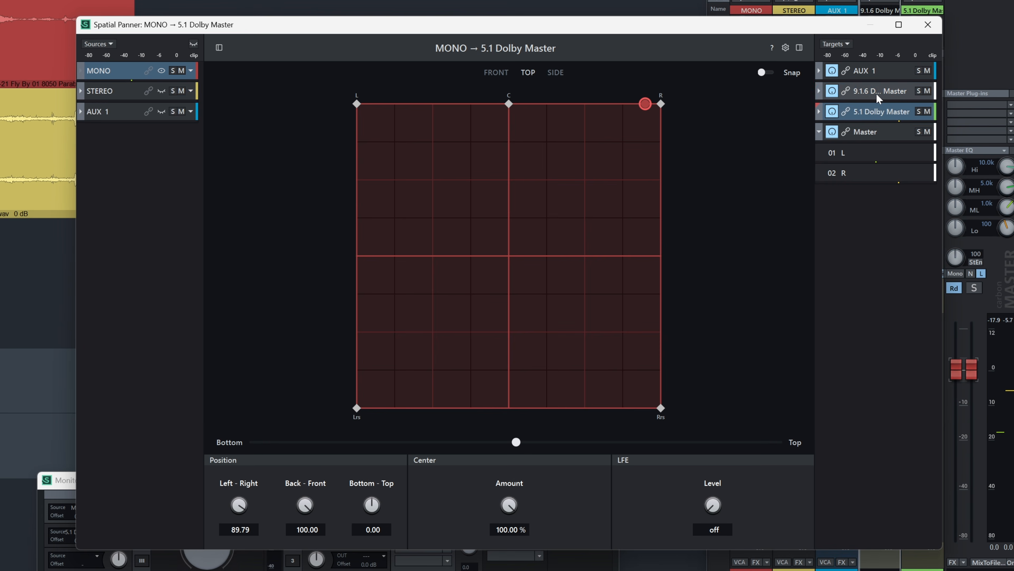
click(876, 93)
click(878, 107)
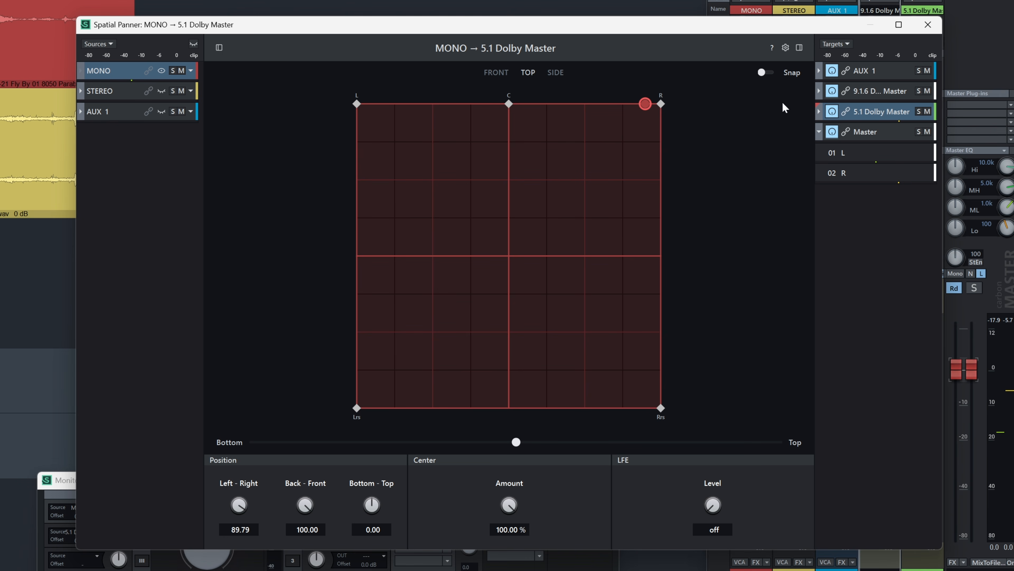
click(881, 92)
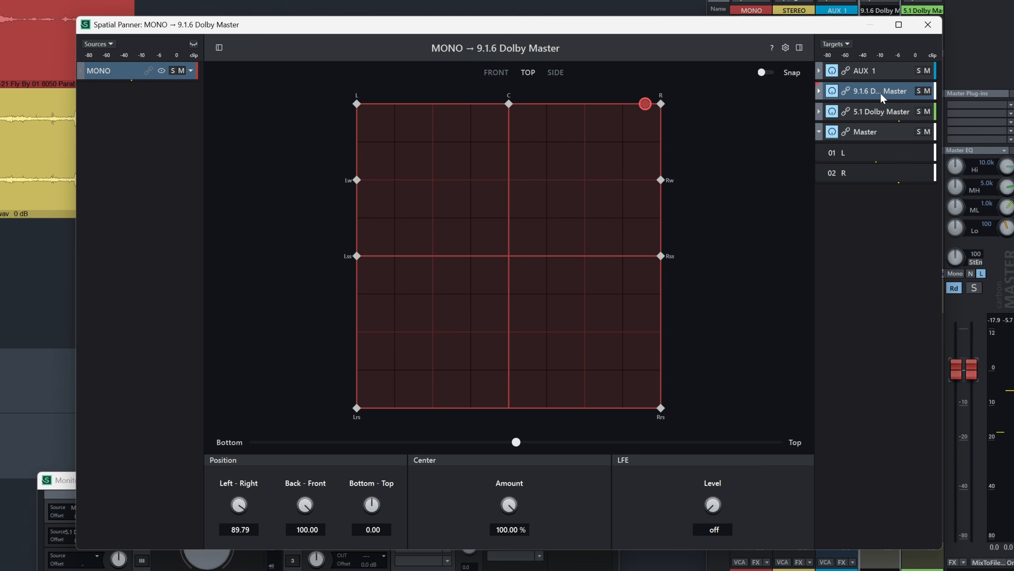
- Route the AUX 1 source to the 9.1.6 Dolby Master as well
click(110, 45)
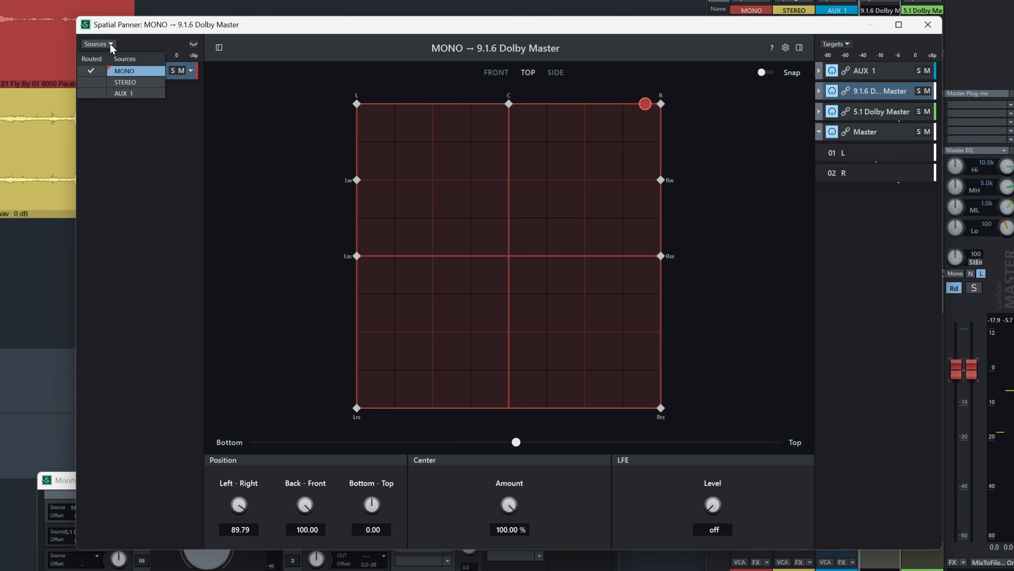
click(95, 93)
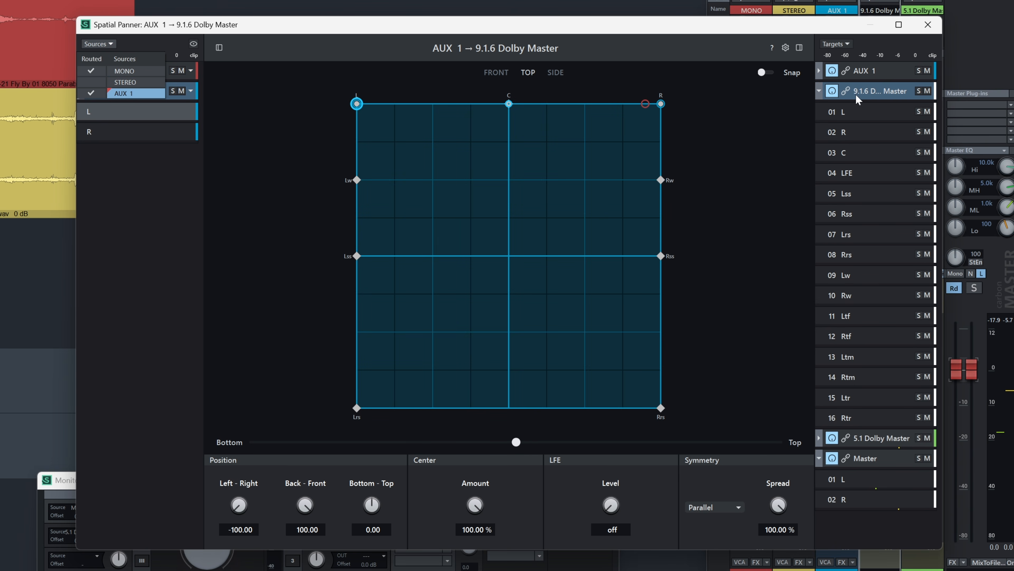
click(155, 277)
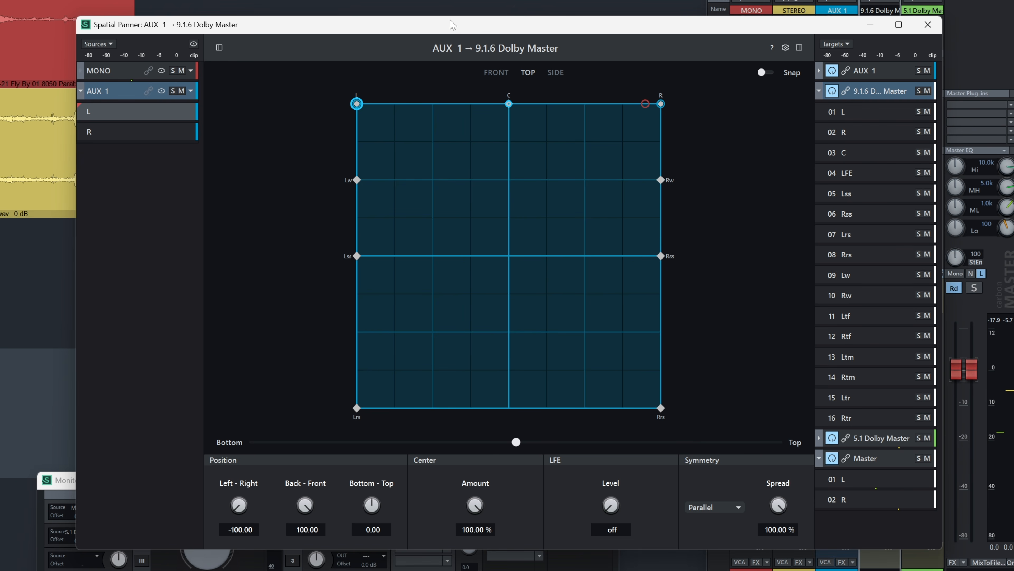
- Turn on the Spatial Panner's 3D view and rotate the room model to inspect the speaker layout
key(Tab)
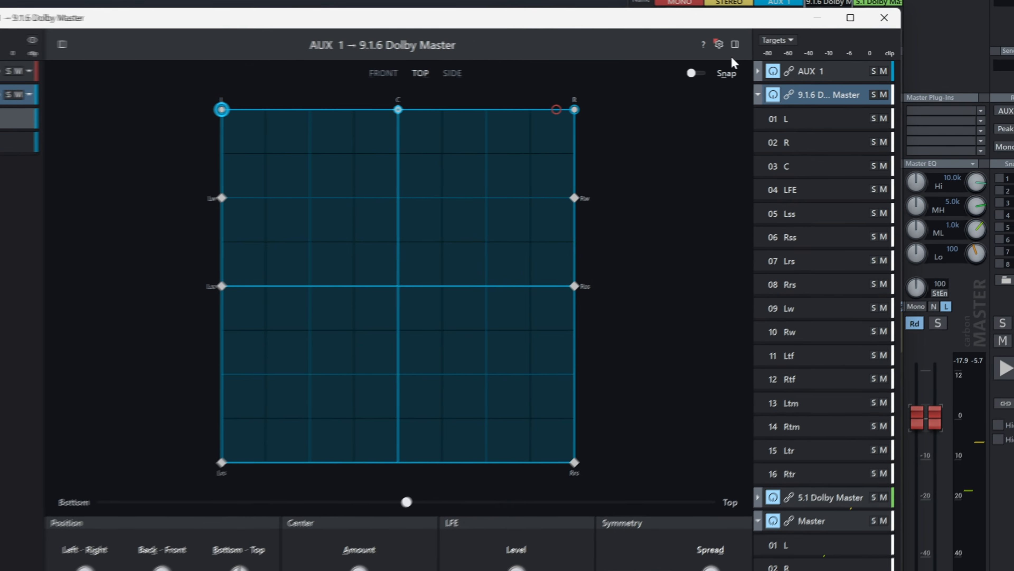
click(719, 44)
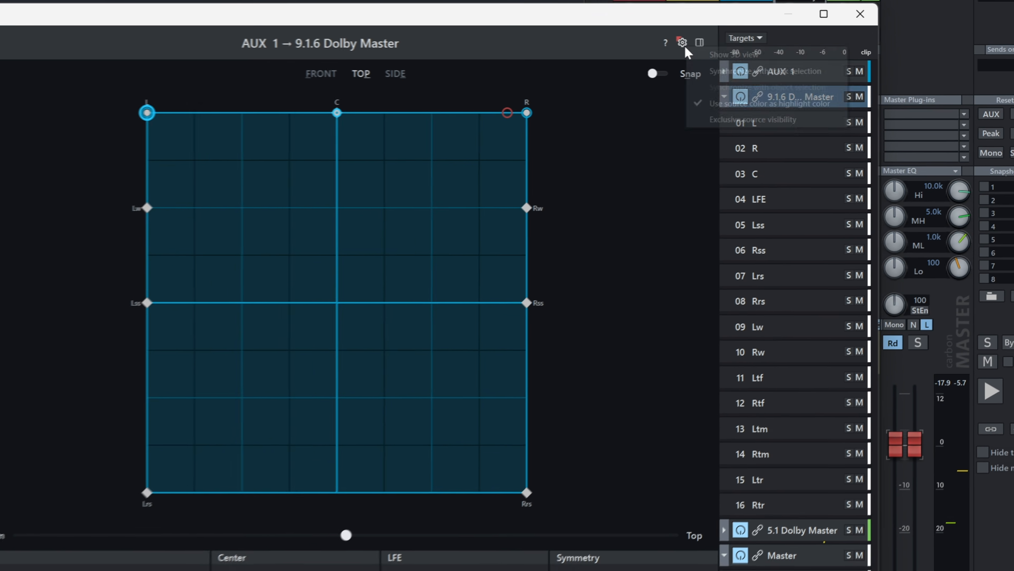
click(721, 55)
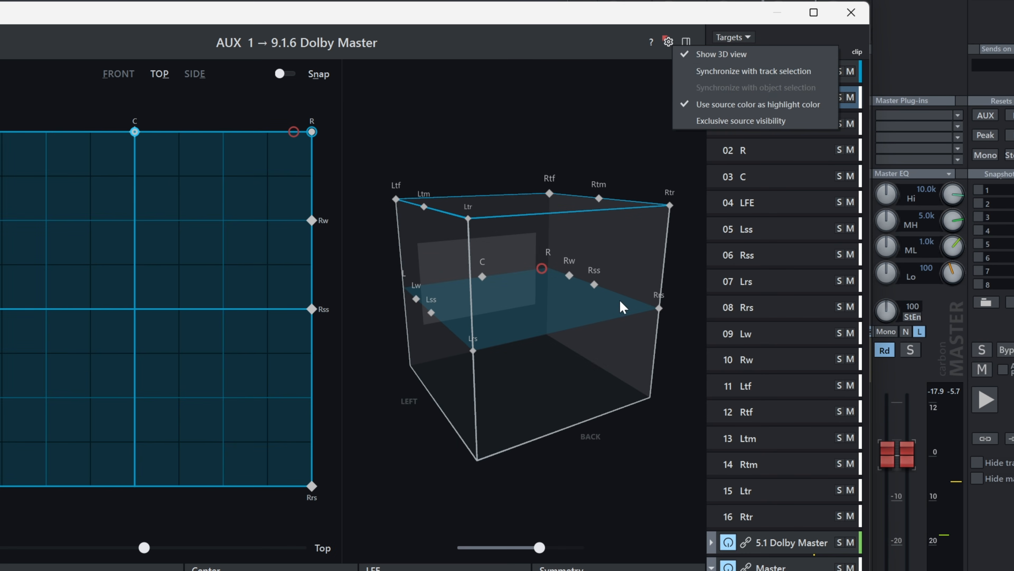
drag(570, 343, 564, 390)
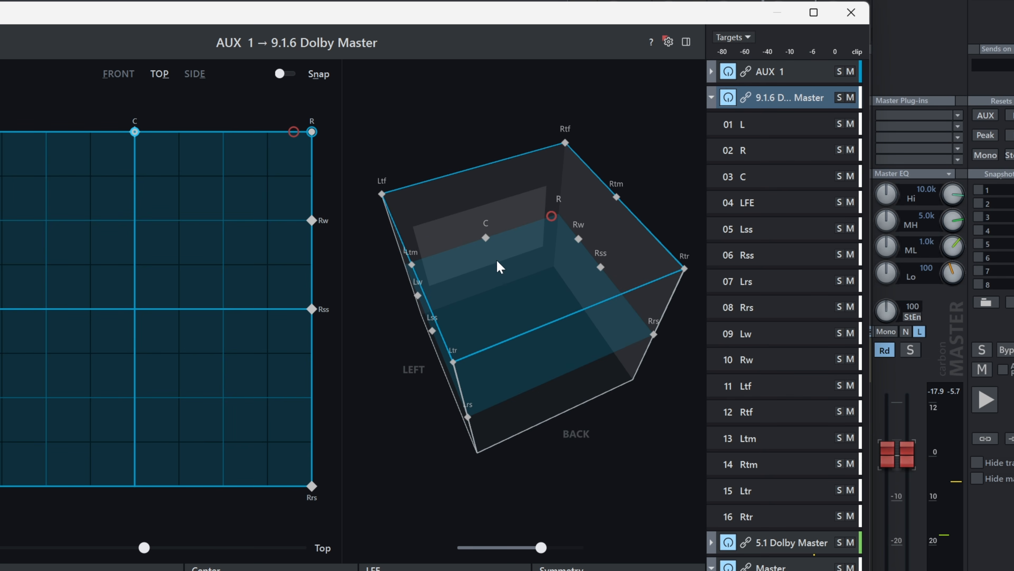
drag(469, 369, 488, 323)
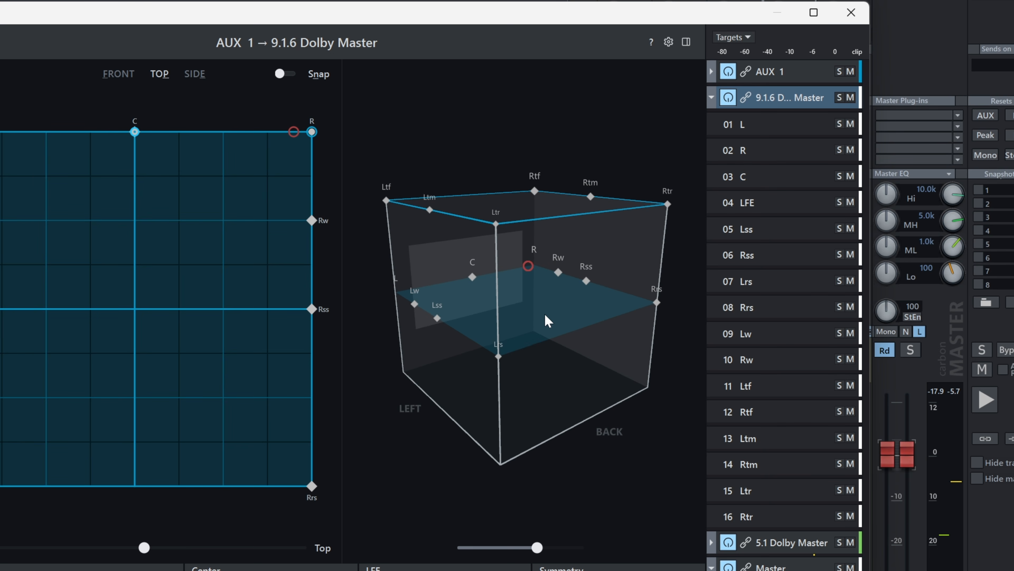
- Compare the front, side and top views of AUX 1's panning field, ending on the top view
click(127, 77)
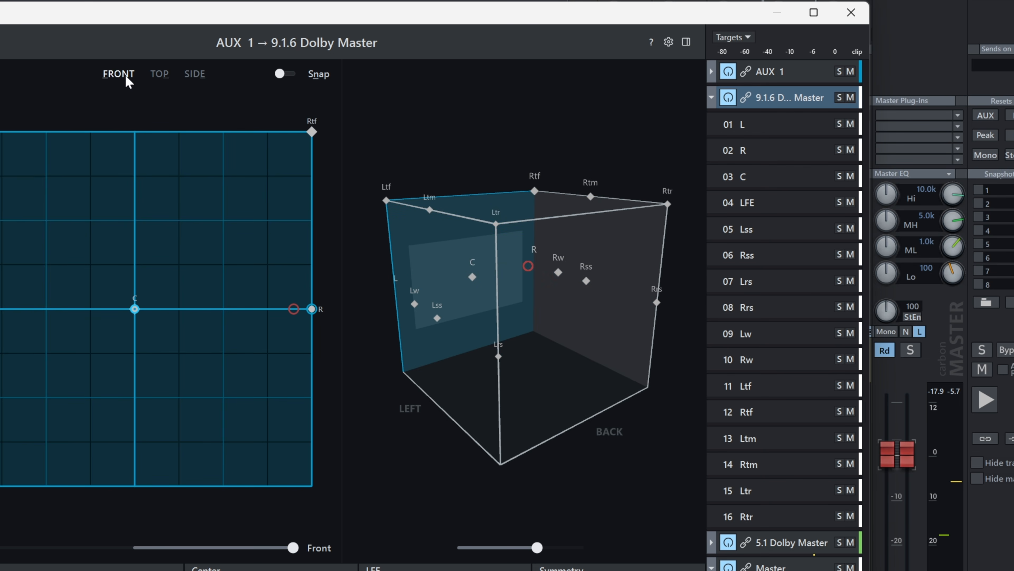
click(199, 80)
click(160, 80)
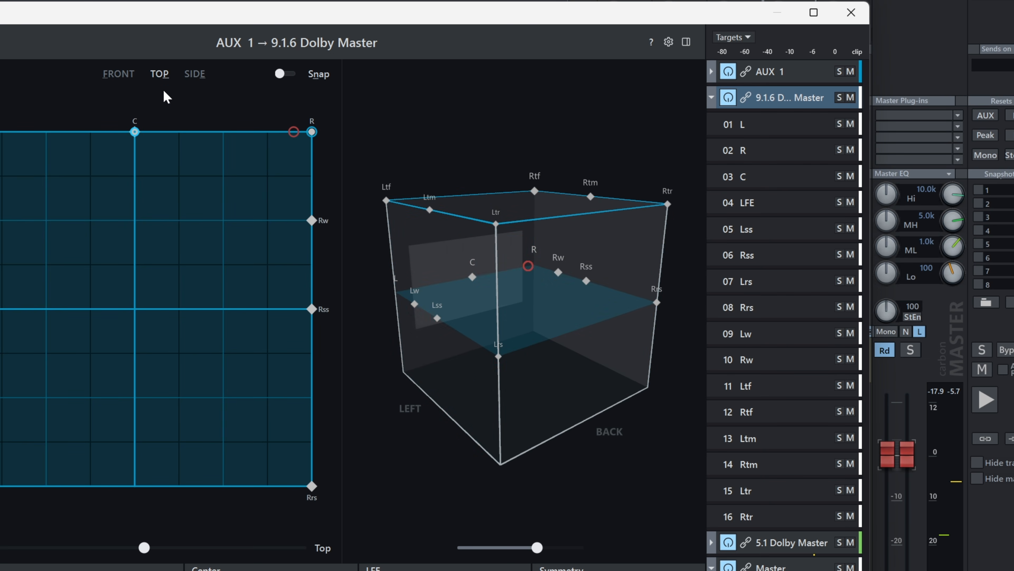
mouse_move(144, 552)
mouse_down()
mouse_move(224, 551)
mouse_move(149, 551)
mouse_move(145, 564)
mouse_up()
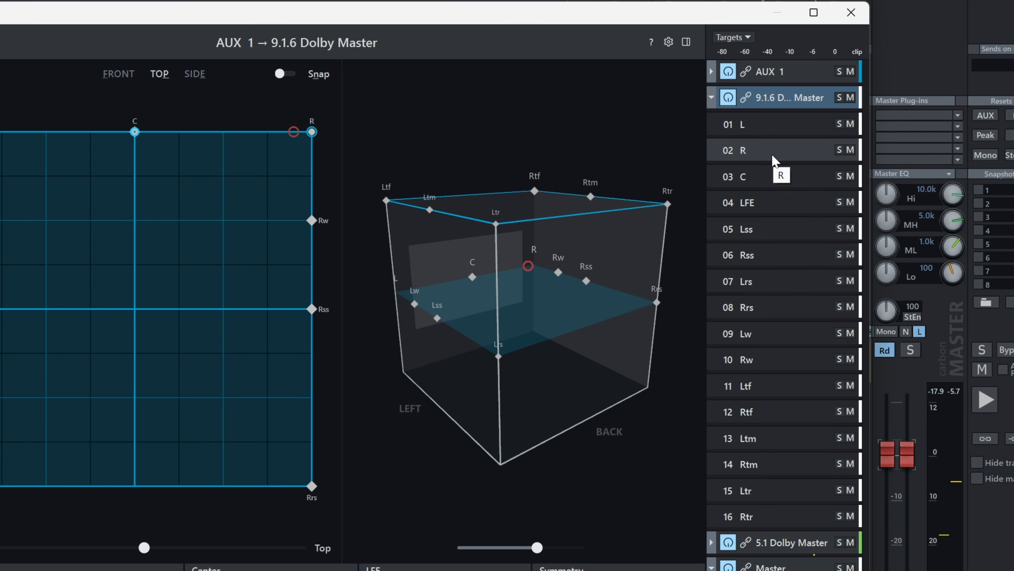
- Unlink AUX 1's panning for the 9.1.6 Dolby Master and move its left channel to about -45 left-right and 24 back-front
click(746, 98)
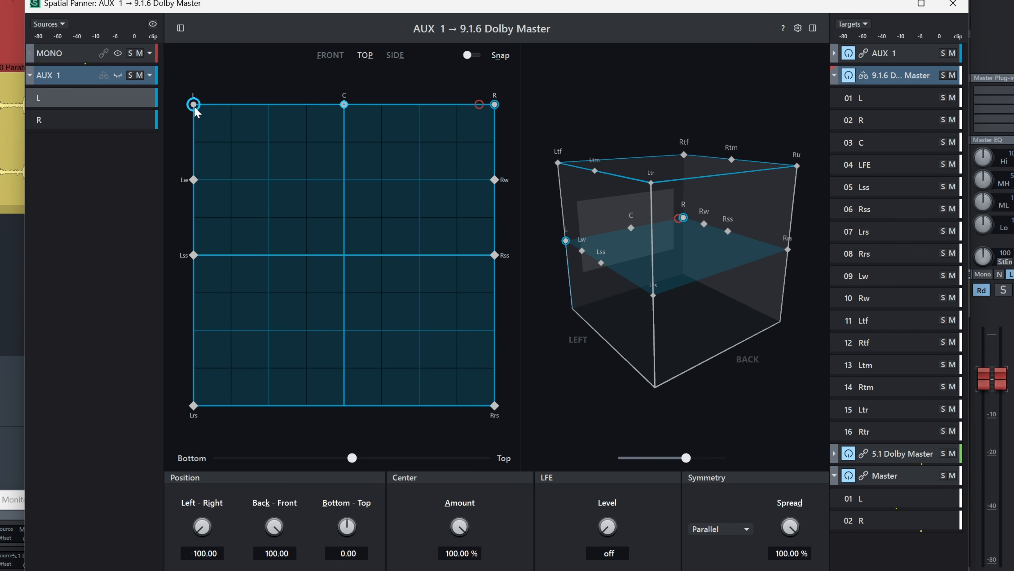
drag(193, 104, 269, 184)
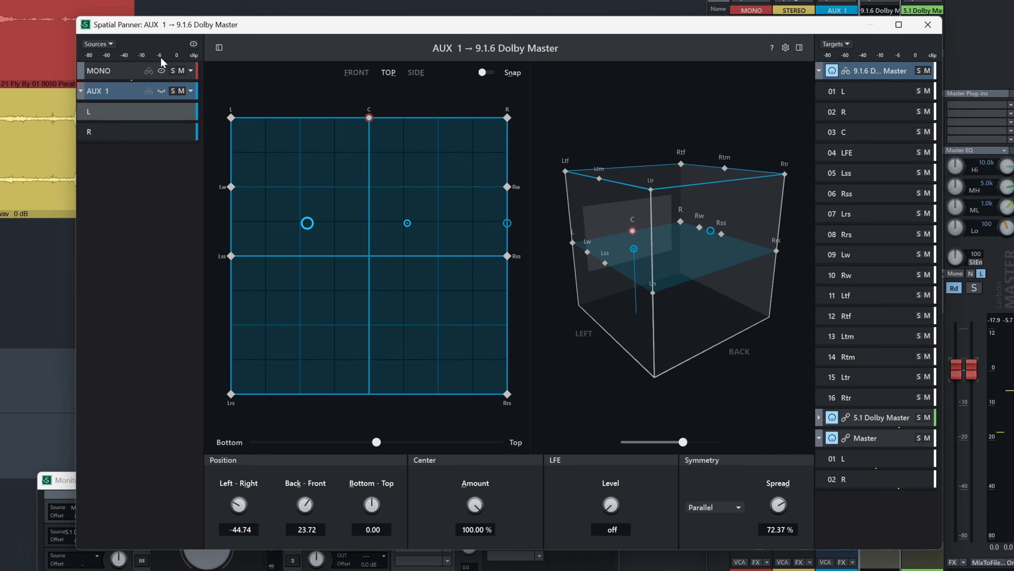
- Switch the MONO source's panning for the 9.1.6 Dolby Master to Matrix mode
click(154, 71)
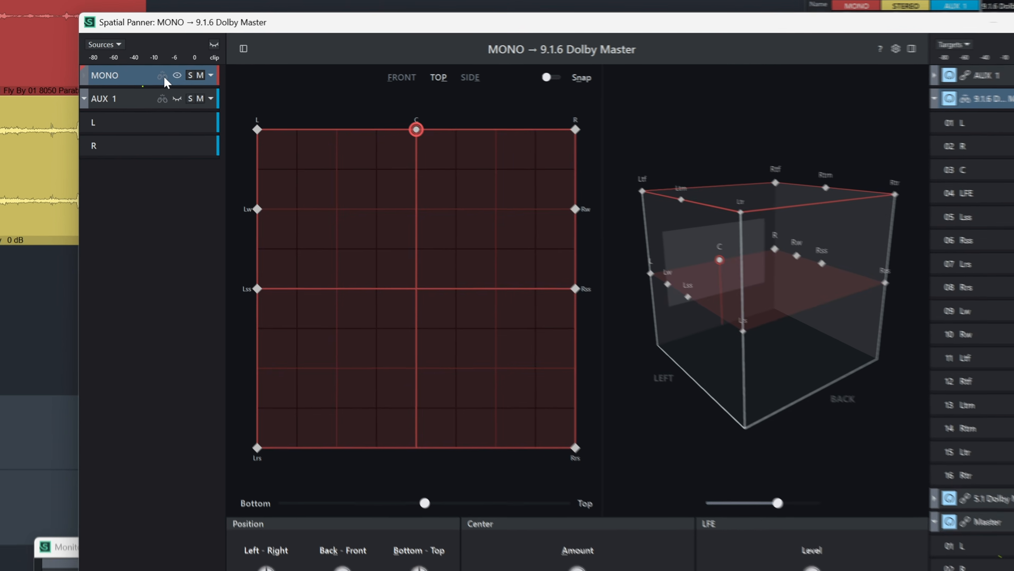
click(211, 75)
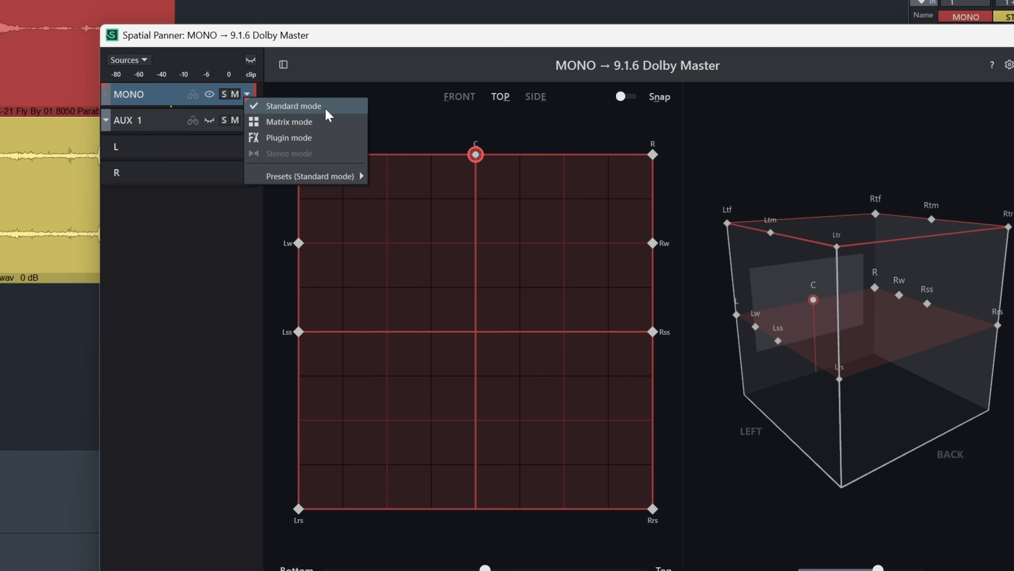
click(329, 122)
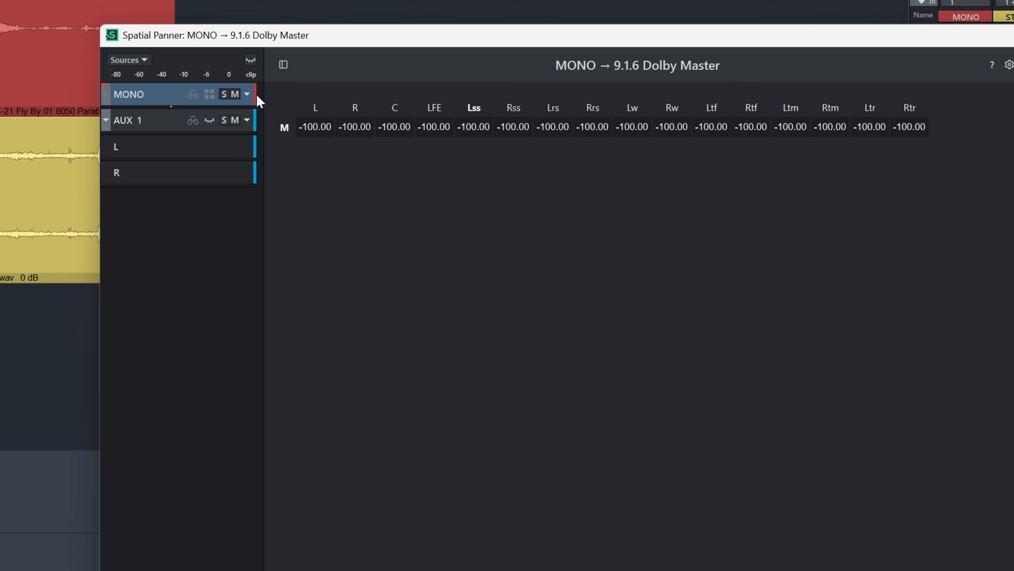
- Try Plugin mode for the MONO source, dismiss the plug-in browser and return the source to Standard mode
click(247, 94)
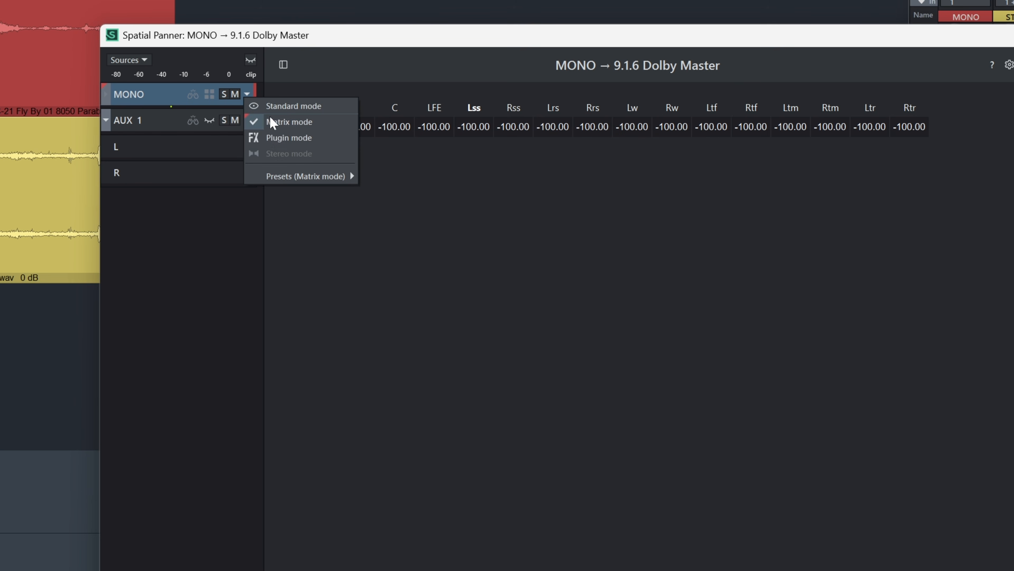
click(301, 138)
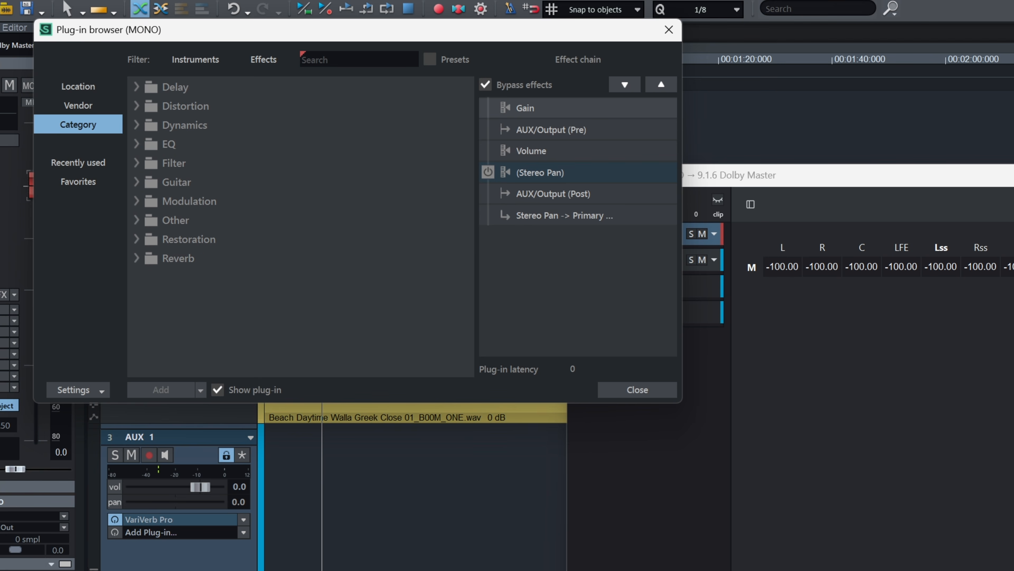
click(668, 31)
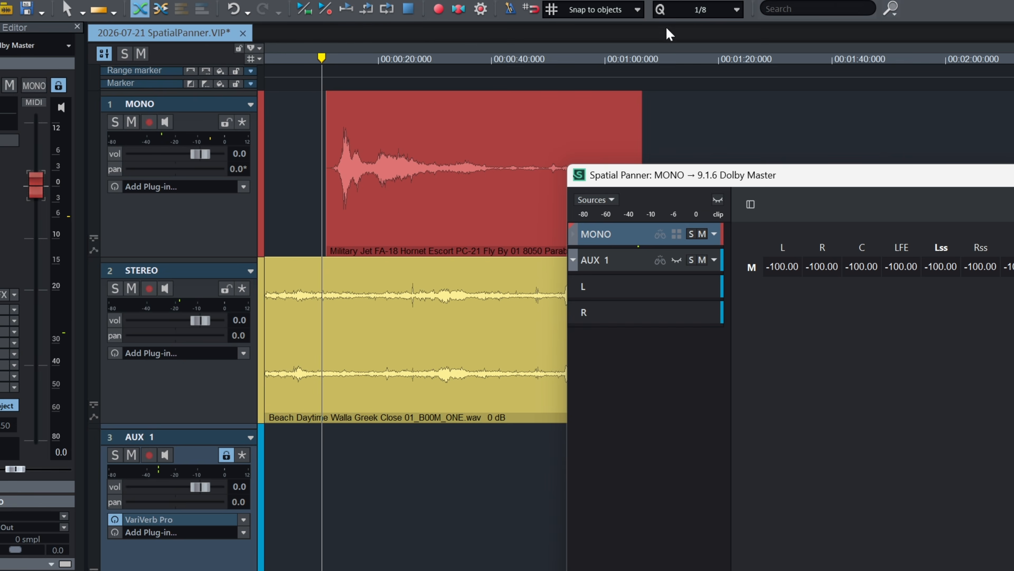
click(713, 234)
click(207, 81)
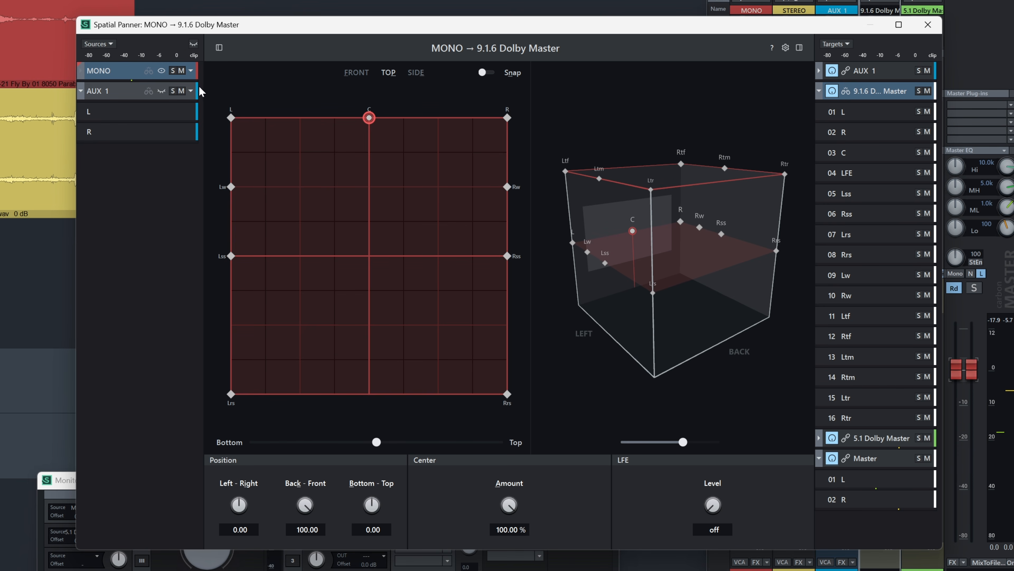
- Review the MONO source's Standard mode presets and the dialog for saving a custom preset, without saving one
click(191, 71)
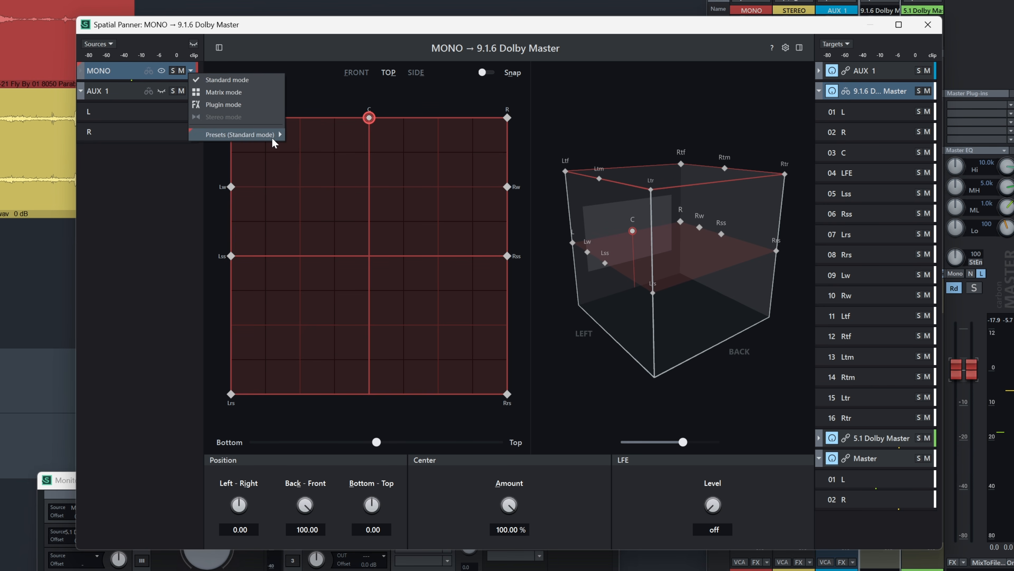
mouse_move(272, 139)
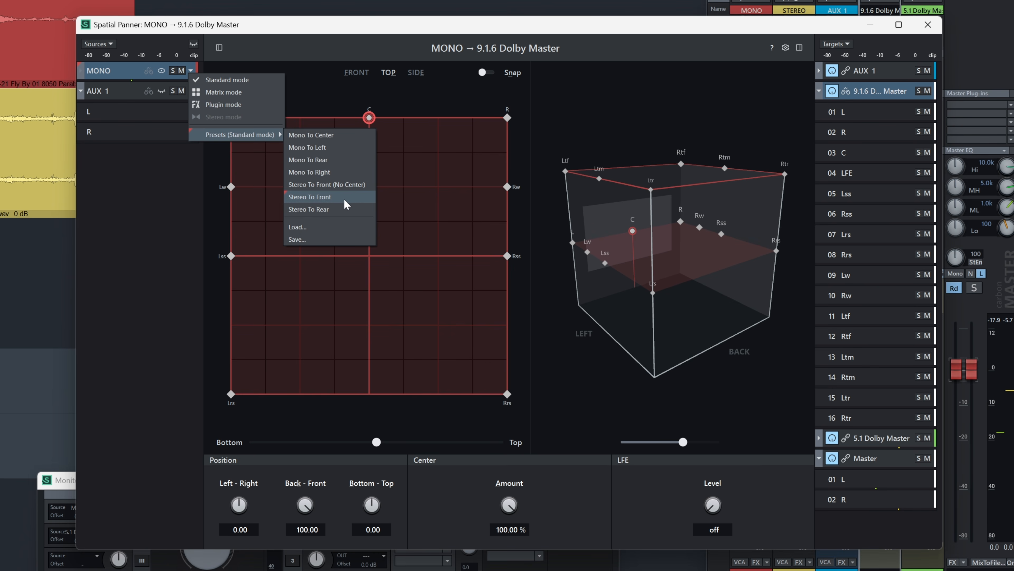
click(335, 239)
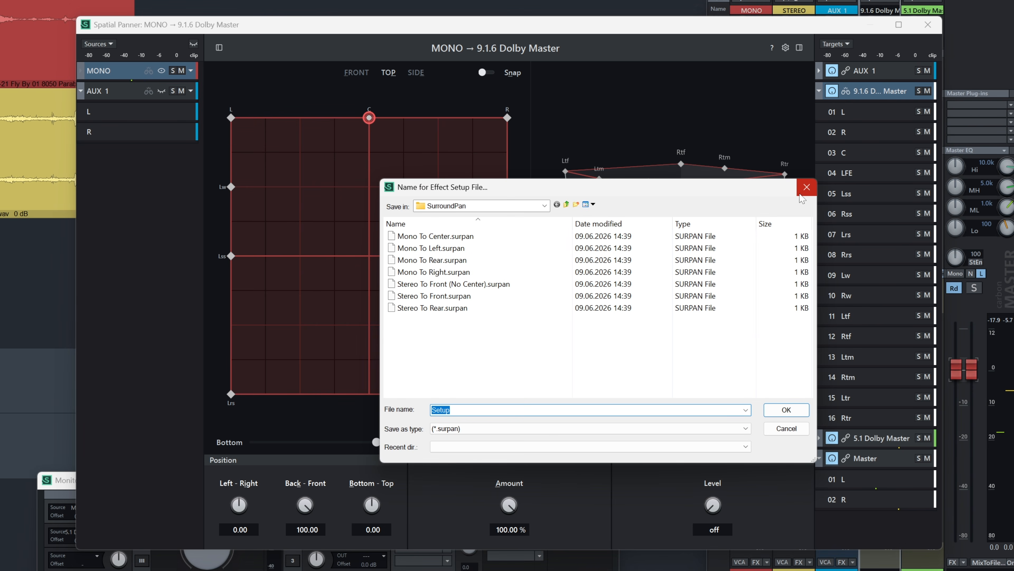
click(802, 194)
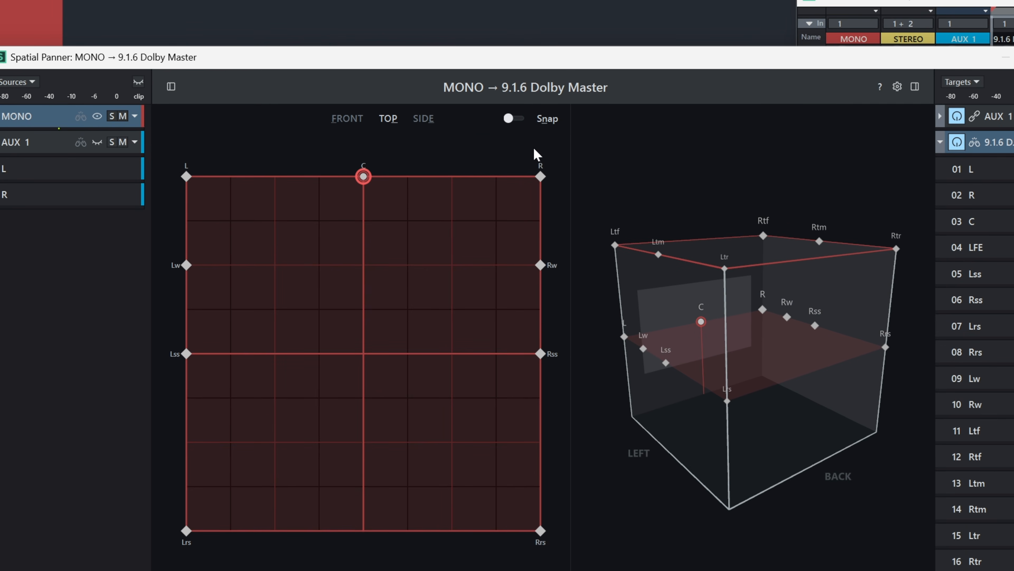
- Turn on Snap, then place the MONO source on the Rw speaker and try varying its height
click(520, 119)
drag(363, 176, 540, 264)
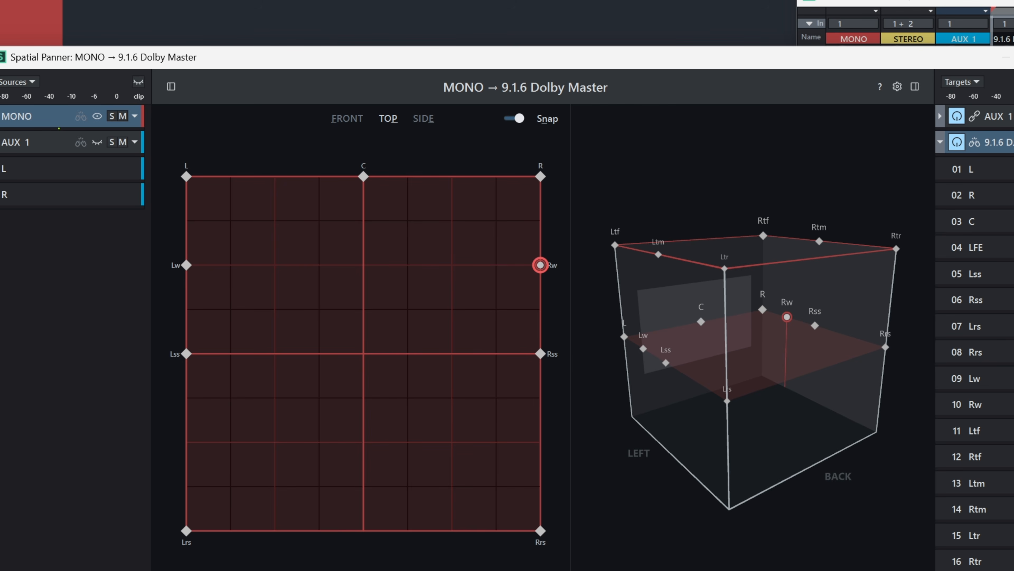
scroll(540, 265, up, 8)
scroll(540, 265, down, 3)
scroll(540, 265, down, 5)
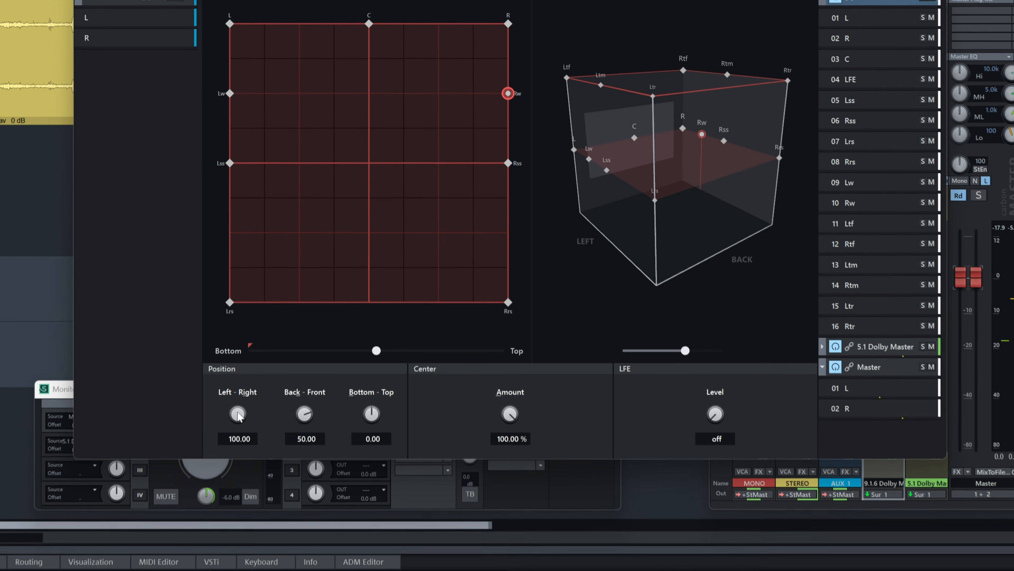
- Set the MONO source's position to about 33 left-right, 18 back-front and 28 bottom-top
drag(240, 408, 241, 450)
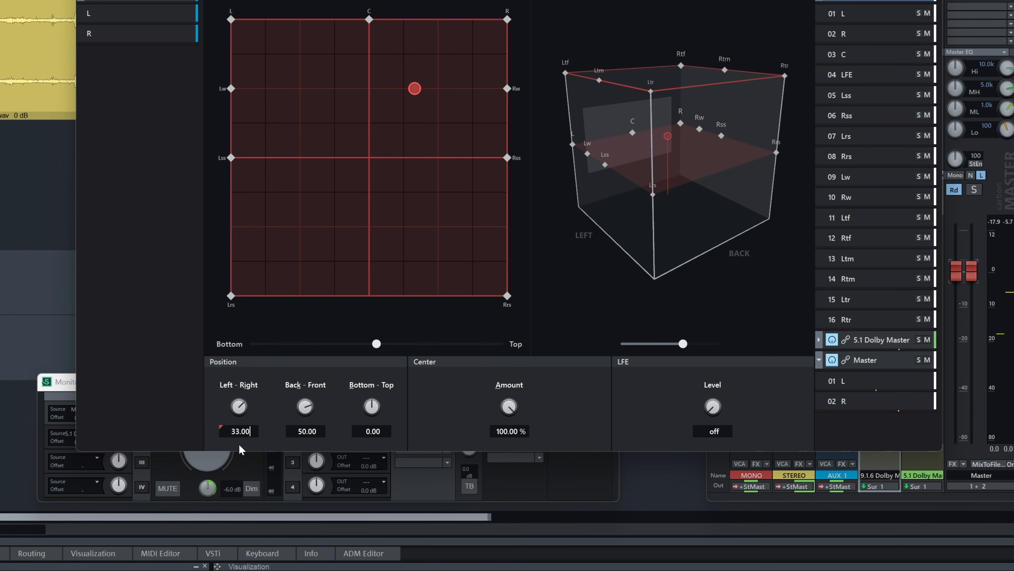
drag(311, 414, 316, 425)
drag(375, 415, 377, 400)
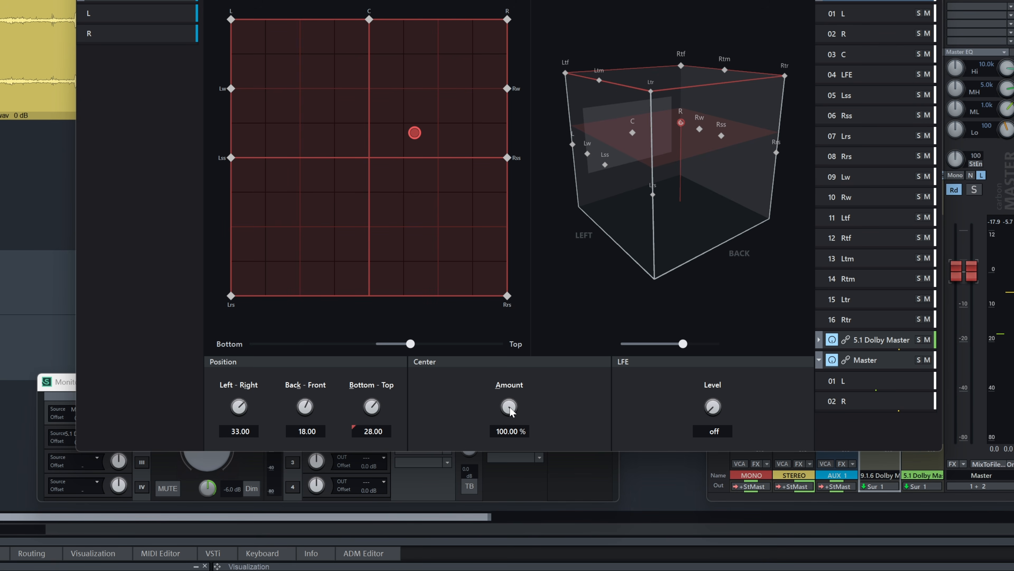
- Set the MONO source's center amount to 79 % and its LFE level to -28.80 dB
drag(509, 411, 513, 438)
drag(716, 410, 718, 335)
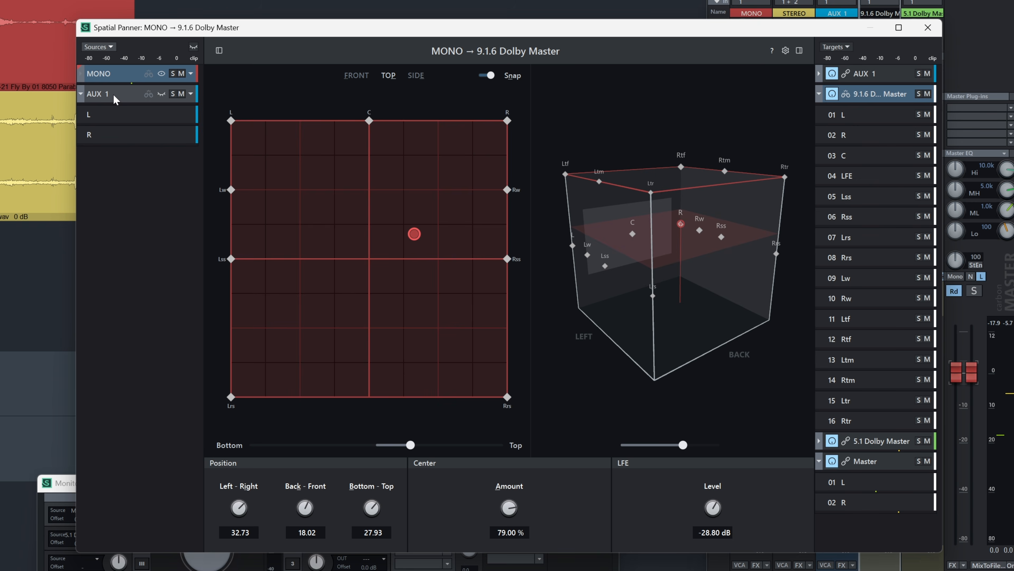
- Move the AUX 1 pair to about -62.5 left-right and 77 back-front for the left channel, and set its spread to 84.87 %
click(112, 21)
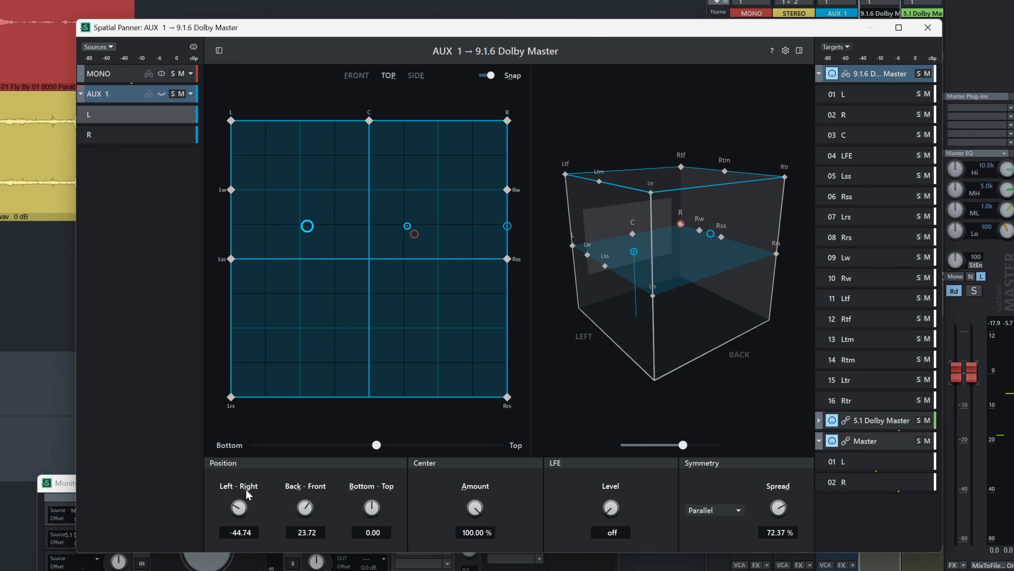
drag(408, 230, 382, 152)
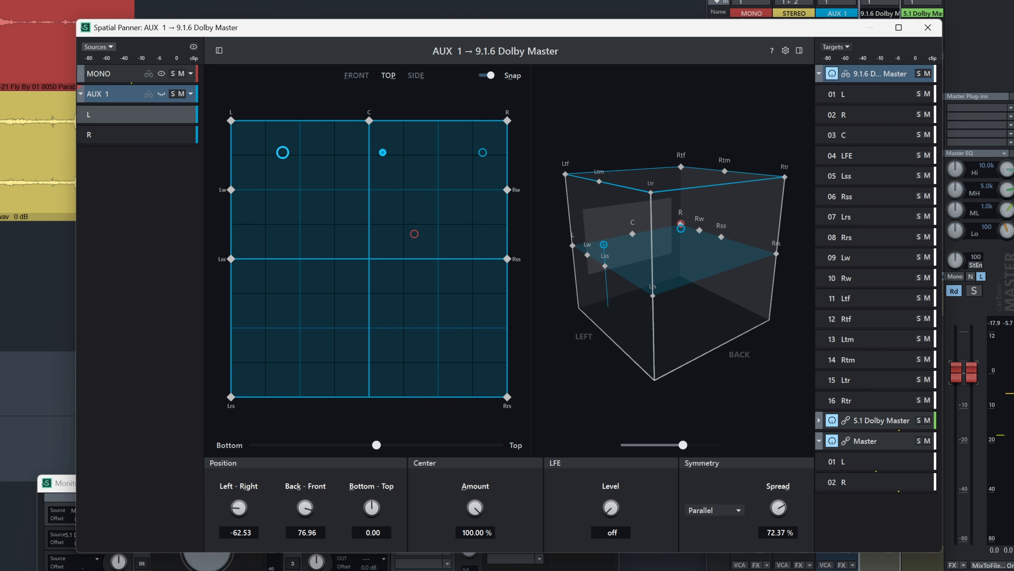
drag(778, 507, 769, 482)
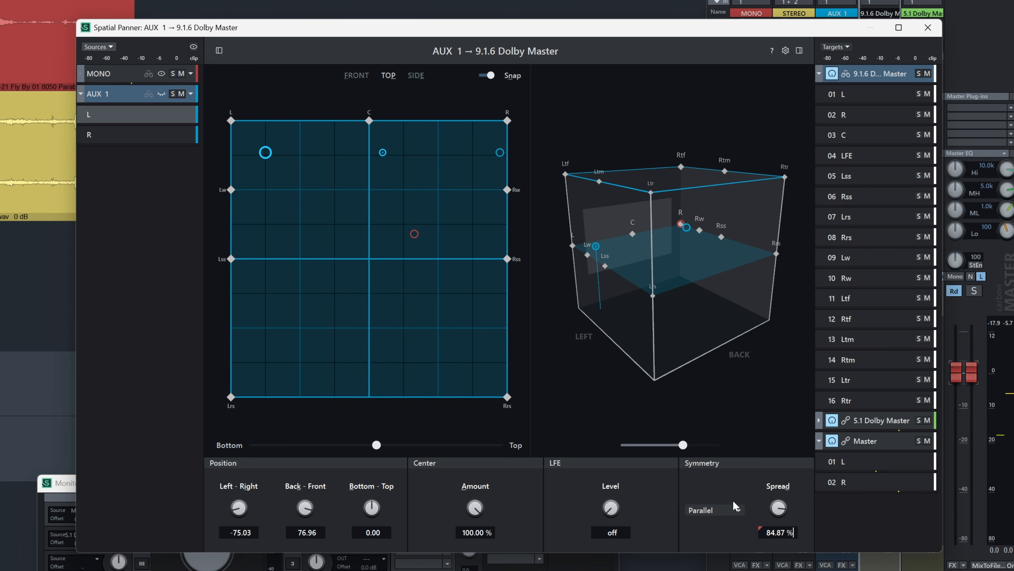
- Keep AUX 1's symmetry on Parallel and move the pair so the left channel sits at about -78 left-right and 63 back-front
click(729, 514)
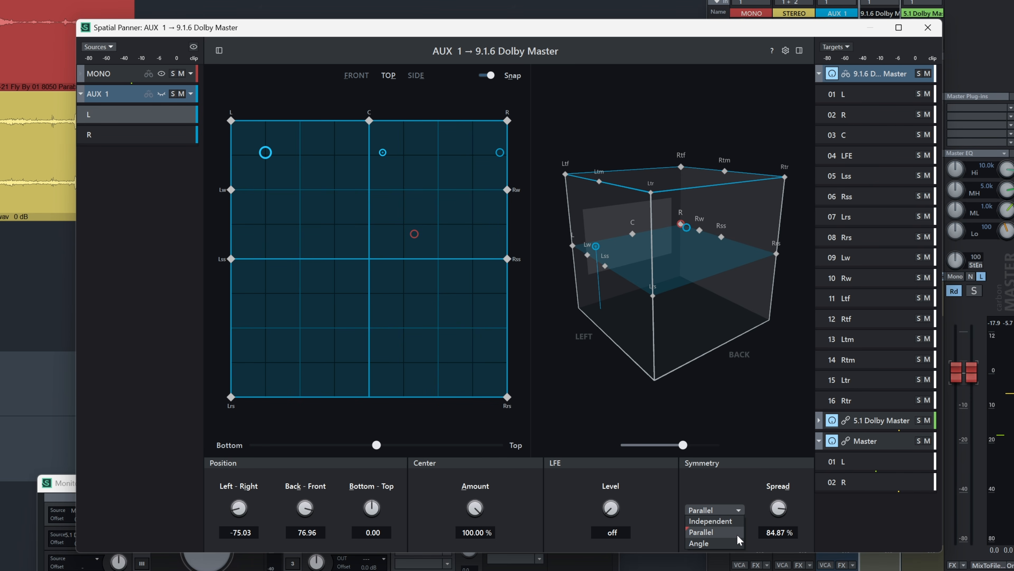
click(737, 536)
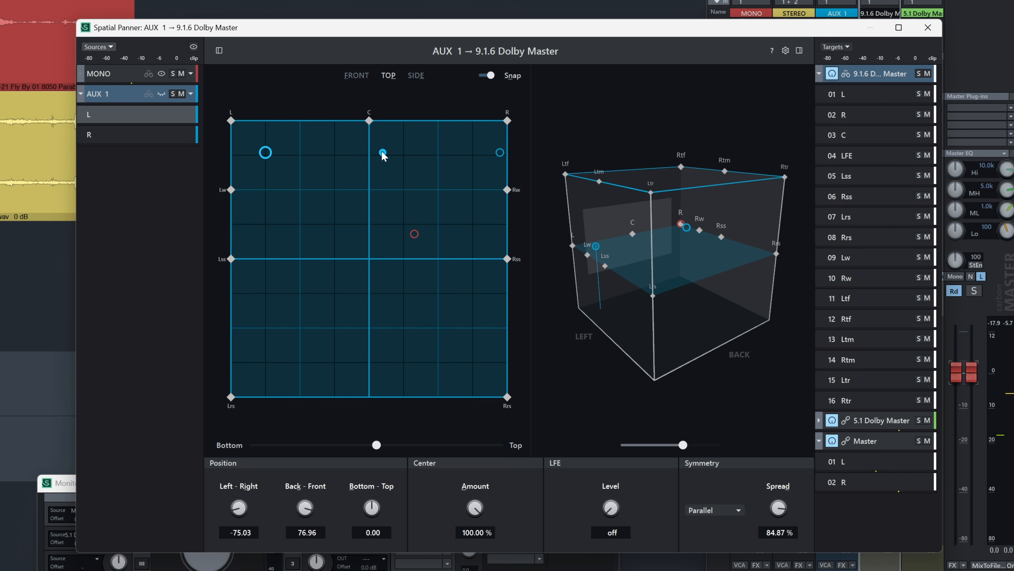
mouse_move(382, 153)
mouse_down()
mouse_move(378, 203)
mouse_move(389, 188)
mouse_move(379, 171)
mouse_up()
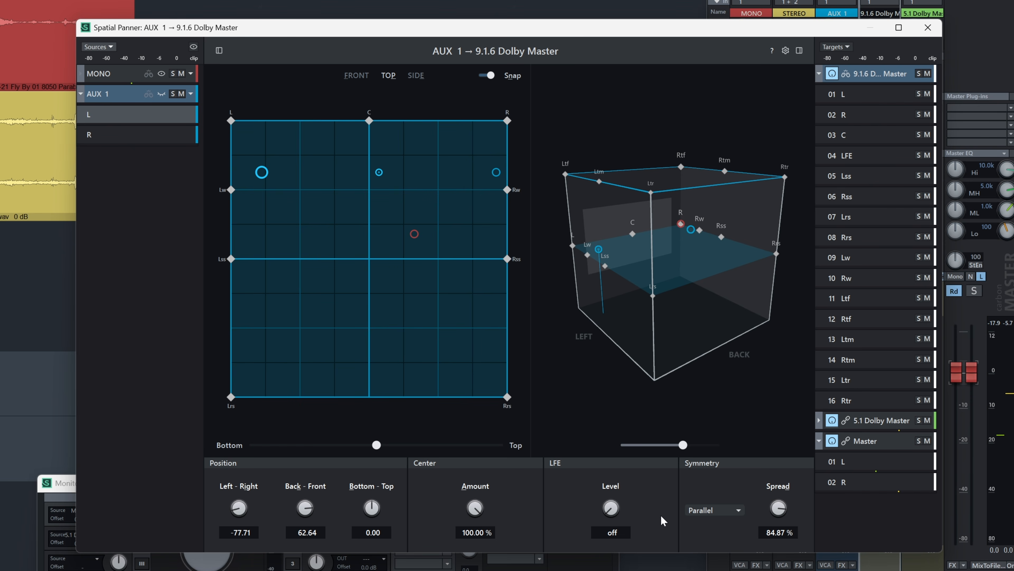
- Set AUX 1's symmetry to Angle and move the pair so the left channel sits at about -30 left-right and -51 back-front
click(703, 512)
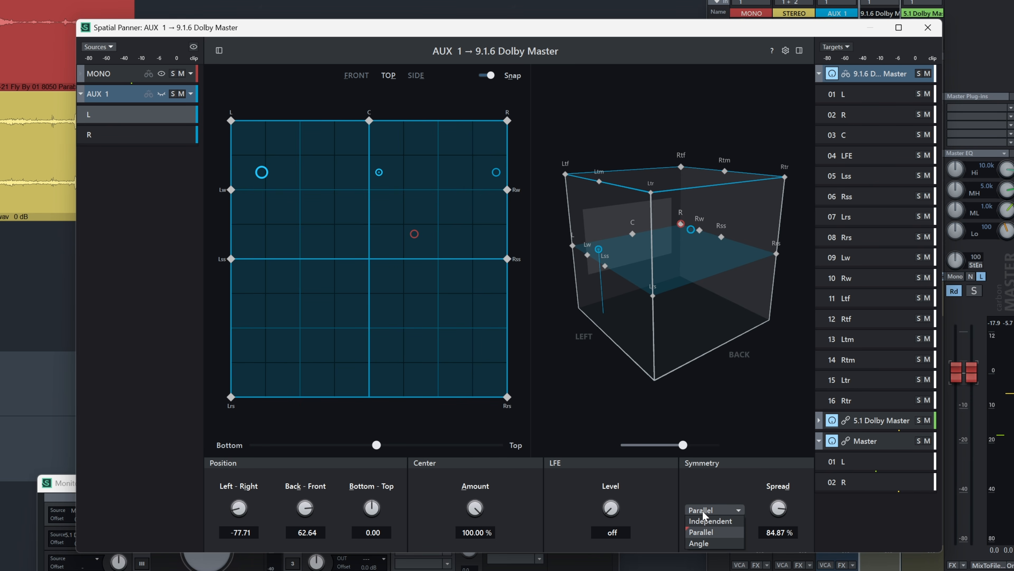
click(703, 543)
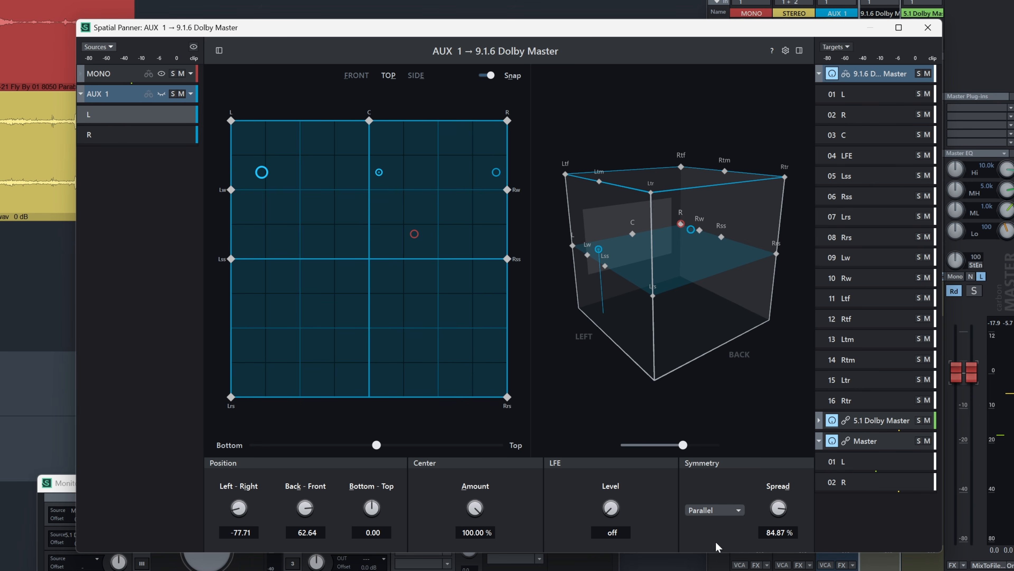
drag(375, 121, 289, 266)
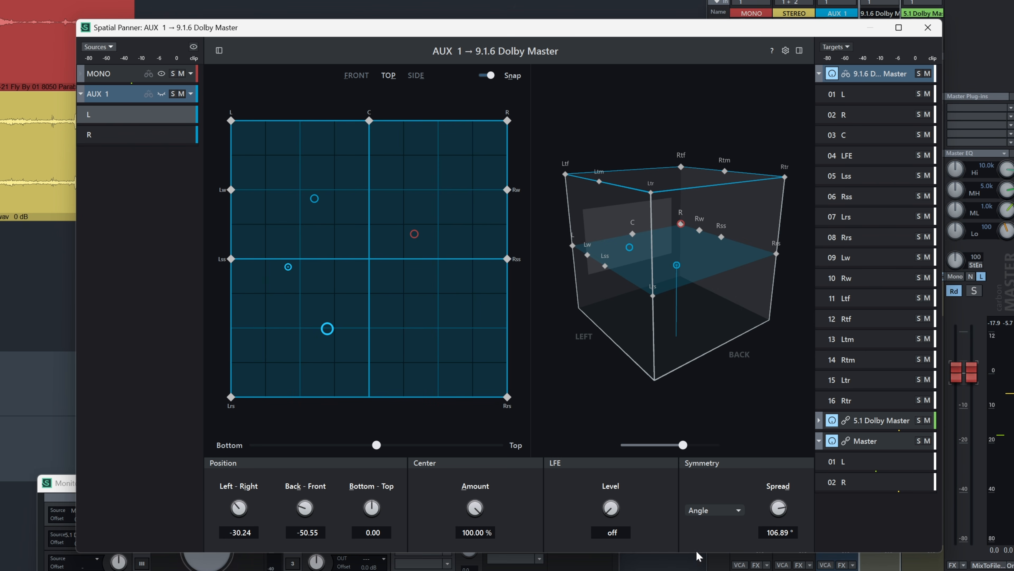
- Set AUX 1's symmetry to Independent and separately move its left channel to the right rear and its right channel toward the left wall
click(713, 511)
click(712, 528)
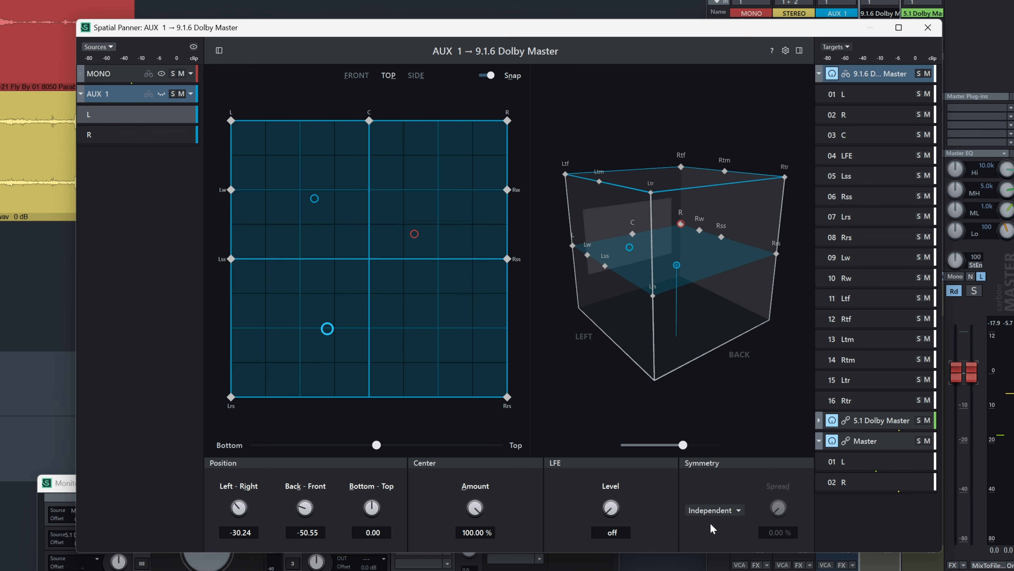
drag(335, 335, 487, 336)
drag(315, 198, 256, 209)
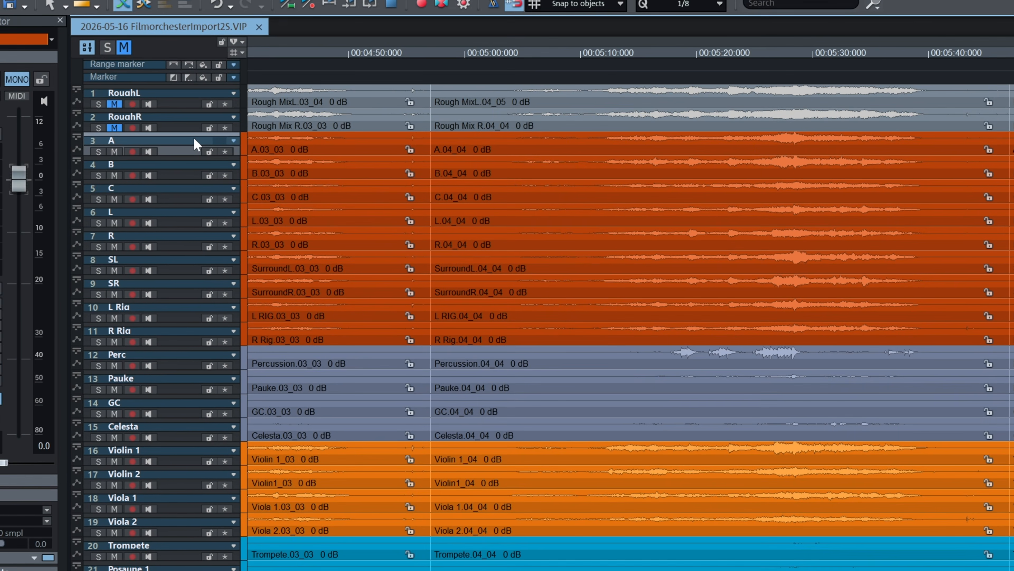
- Look through the orchestral tracks of the FilmorchesterImport2S project down to Cello 2
scroll(182, 153, up, 2)
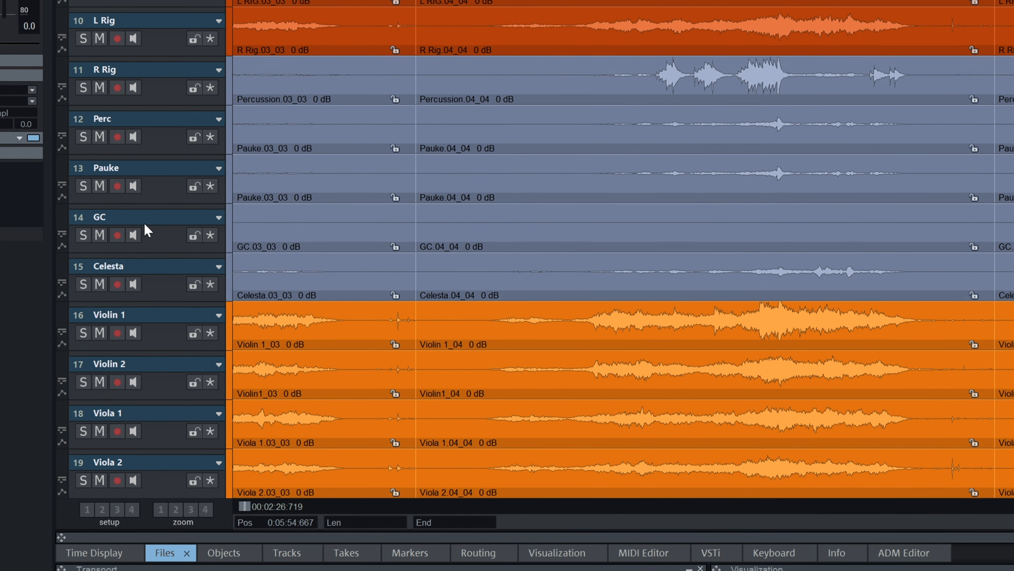
scroll(144, 240, down, 4)
scroll(143, 216, down, 4)
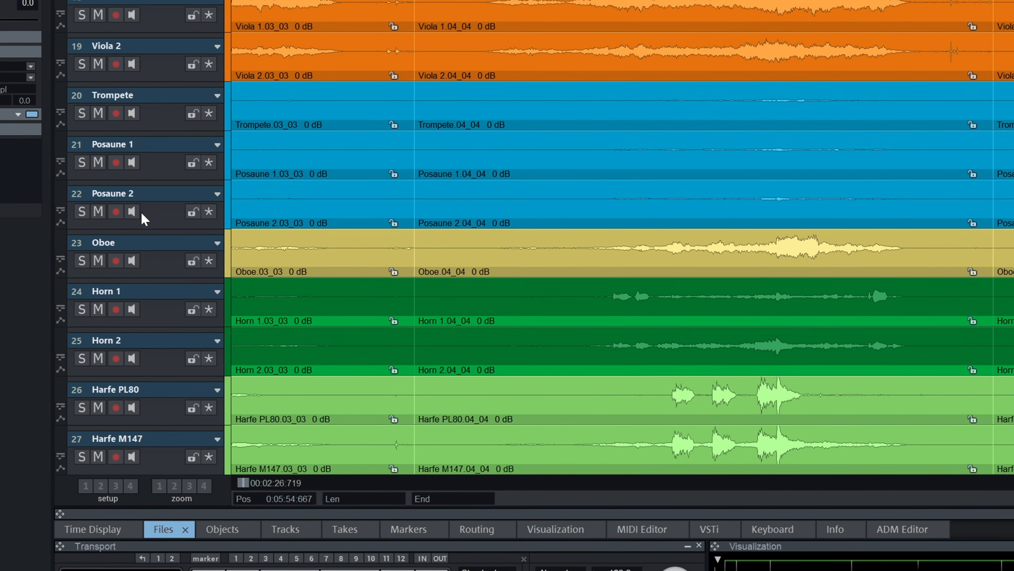
scroll(138, 218, down, 8)
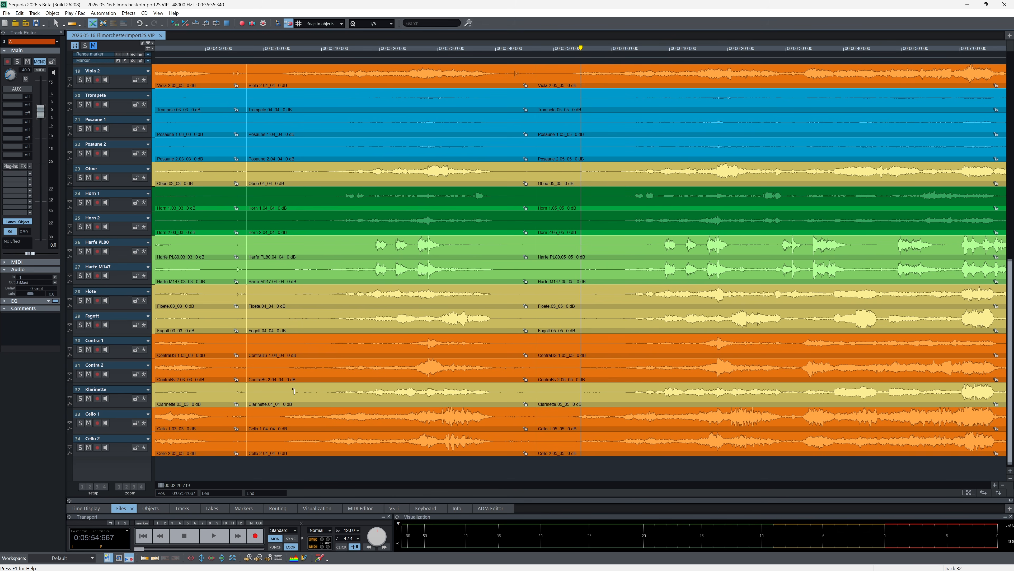
- Fit all tracks vertically in the arrangement, then open the mixer and select the Cello 2 track
double_click(1010, 373)
key(m)
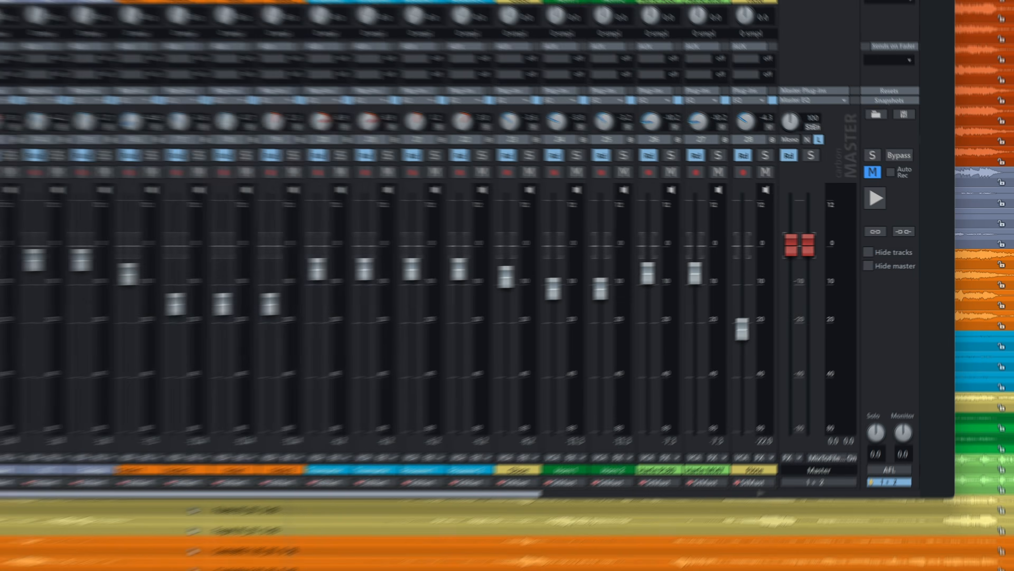
drag(244, 386, 368, 386)
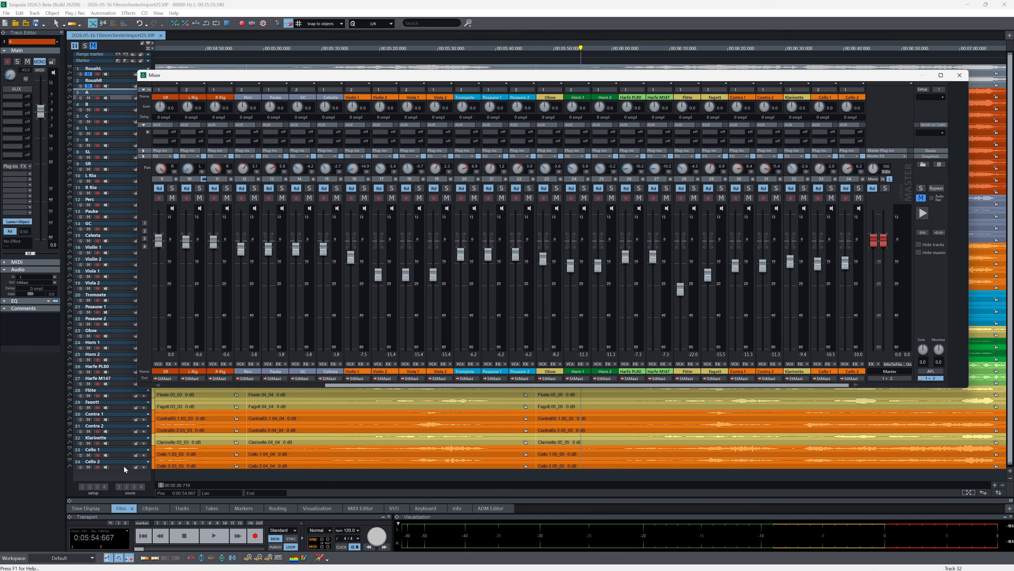
click(124, 466)
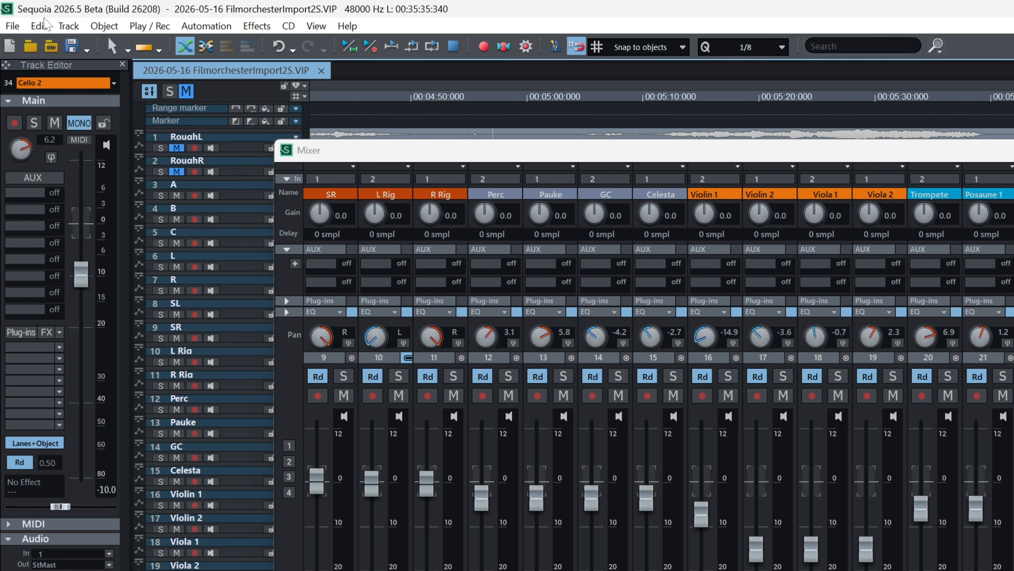
- Create a new surround bus with the 7.1.4 Dolby 3D (4+7+0, 1 LFE) preset
click(68, 26)
mouse_move(122, 48)
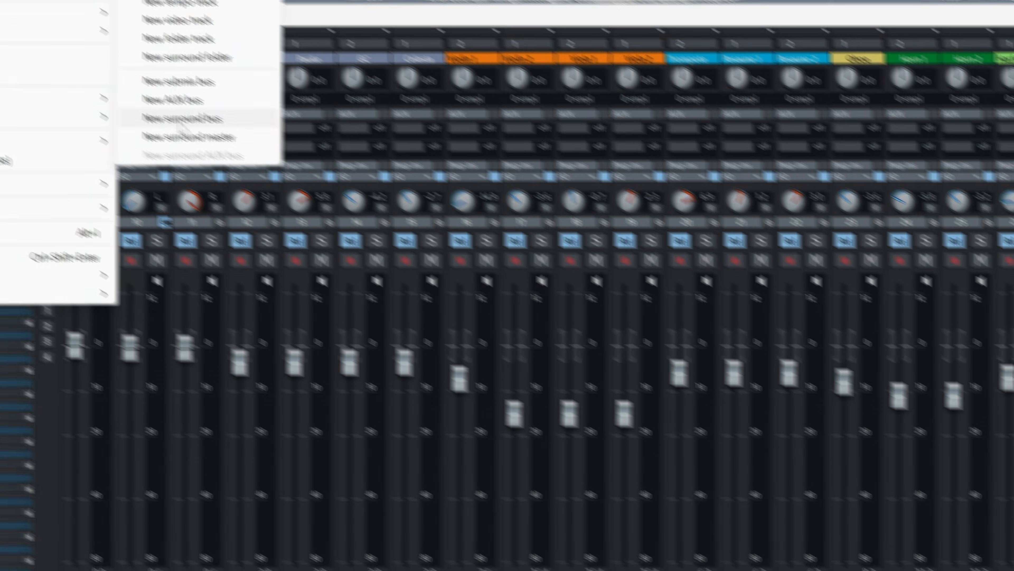
click(425, 253)
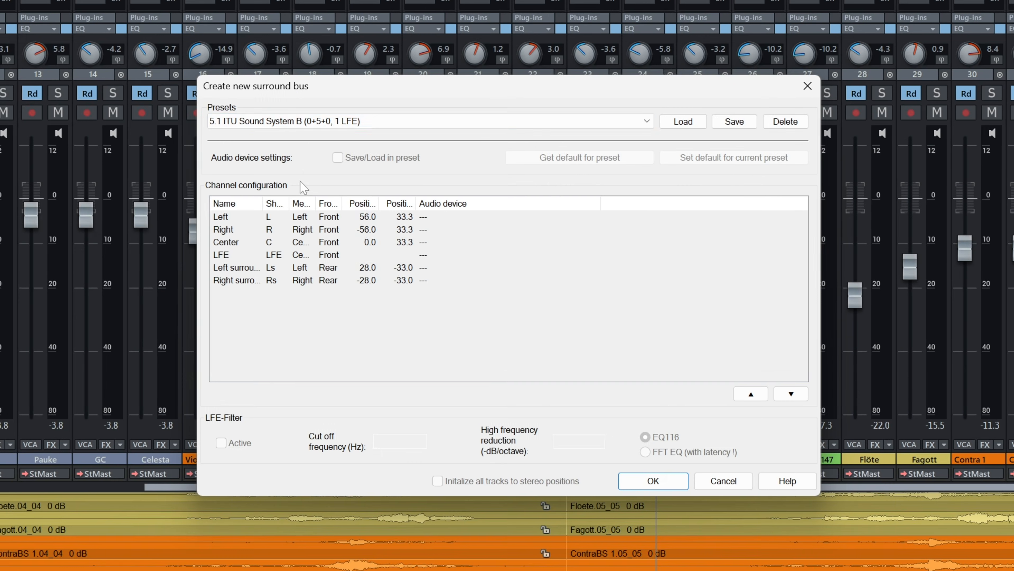
click(407, 167)
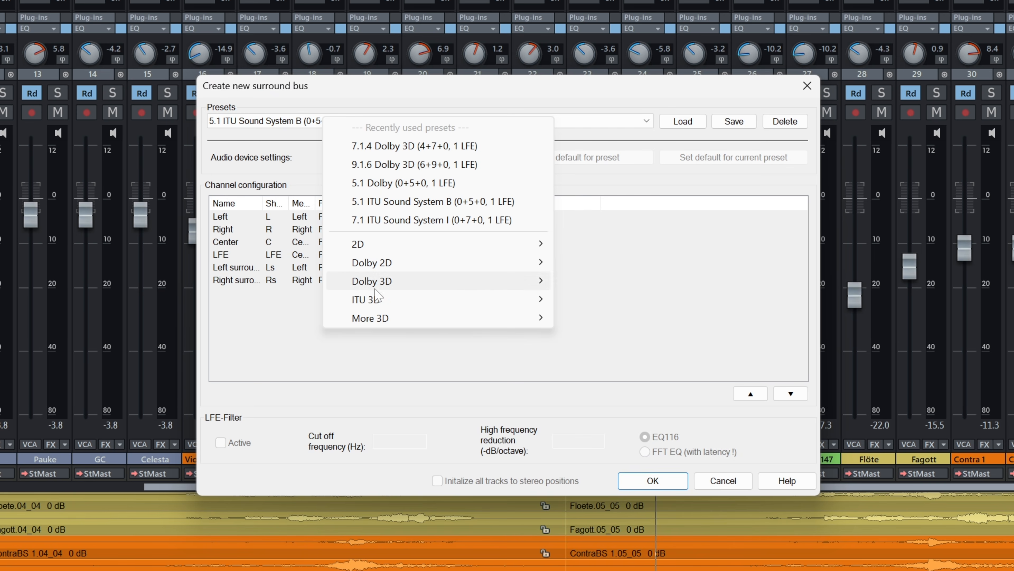
mouse_move(527, 296)
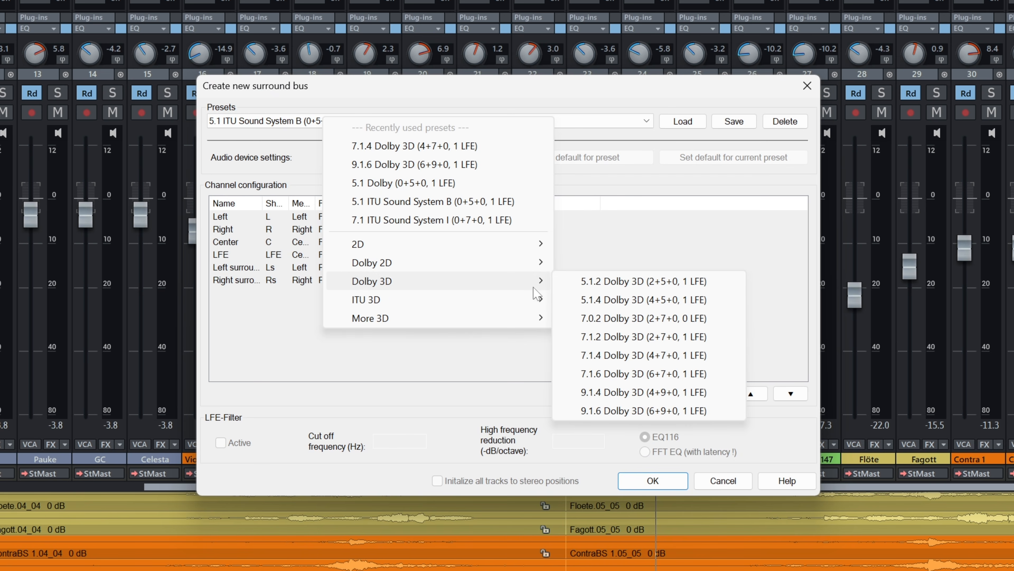
click(646, 355)
click(644, 480)
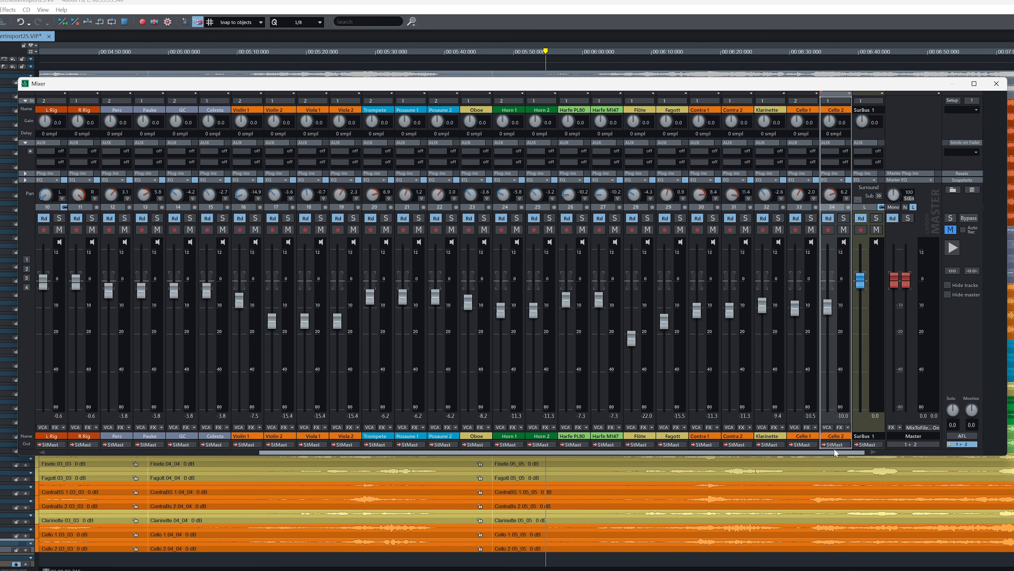
- Select the mixer channels from A through Cello 2 and add SurBus 1 as a second output alongside the Stereo Master
drag(835, 452, 616, 428)
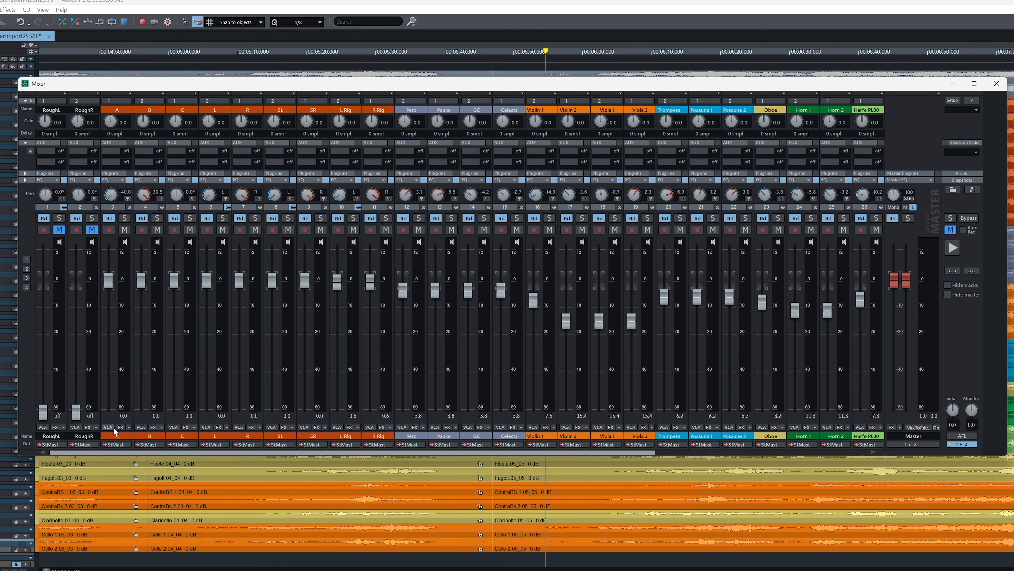
shift+click(114, 435)
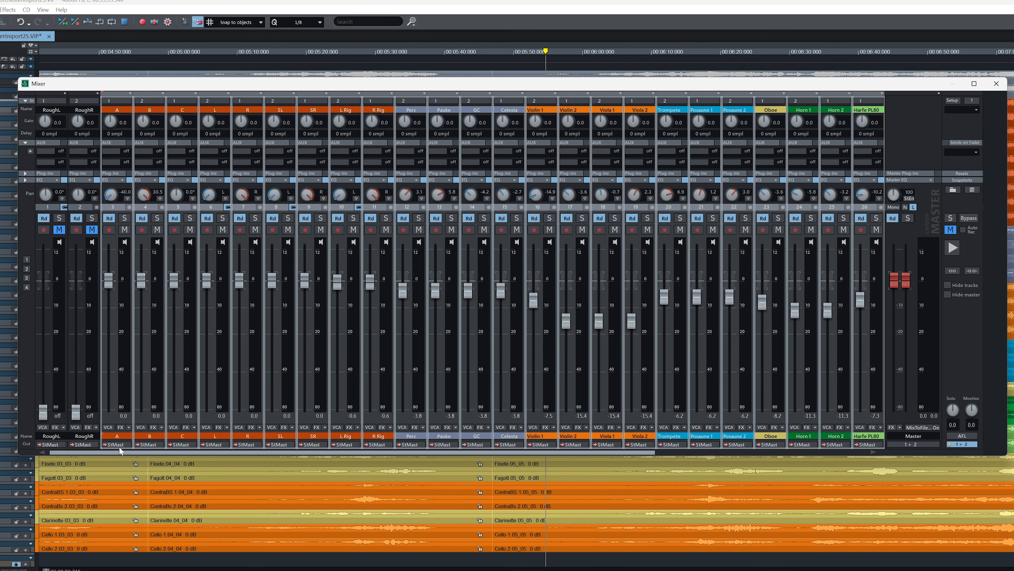
click(120, 444)
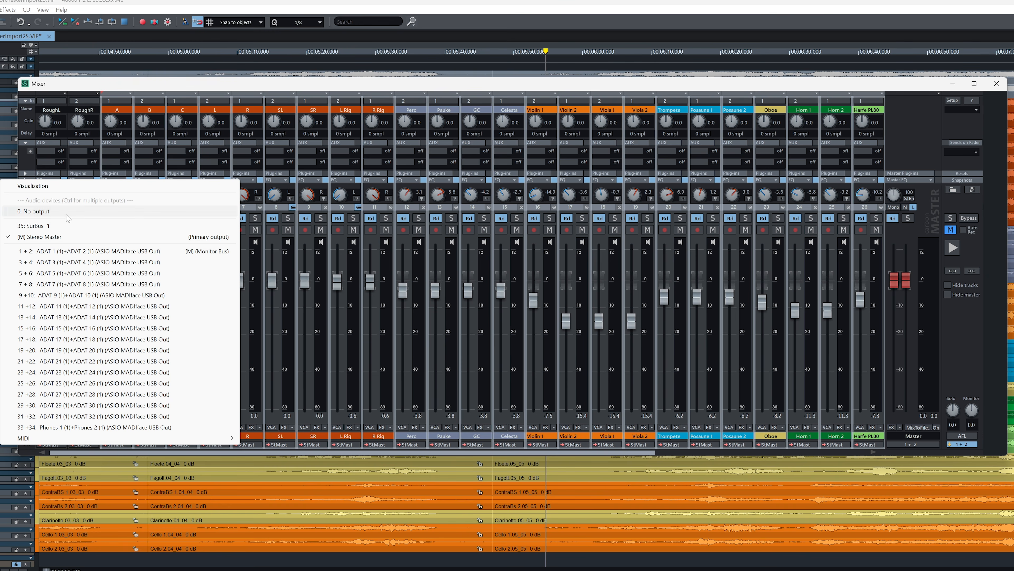
ctrl+click(54, 226)
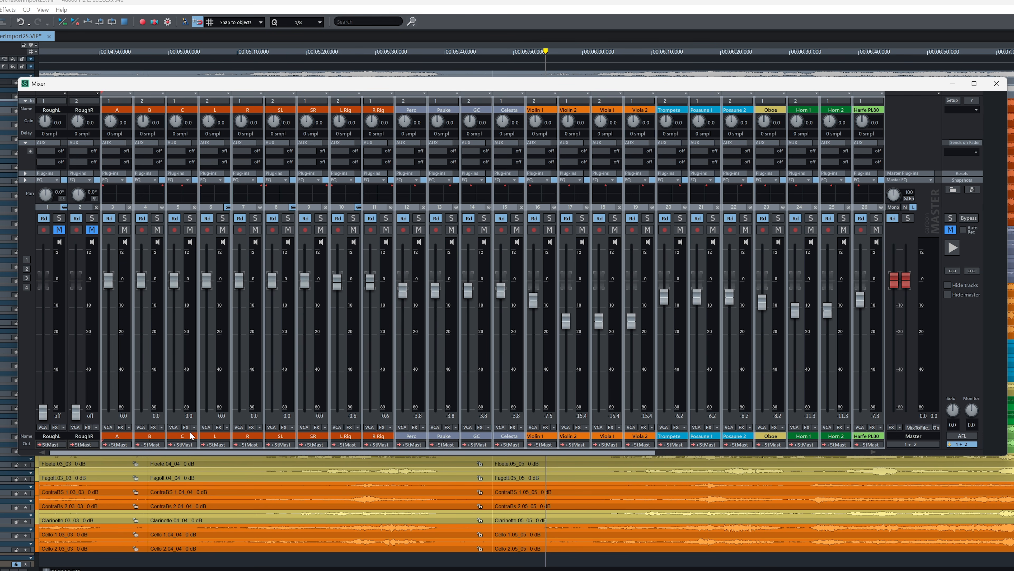
drag(187, 451, 603, 498)
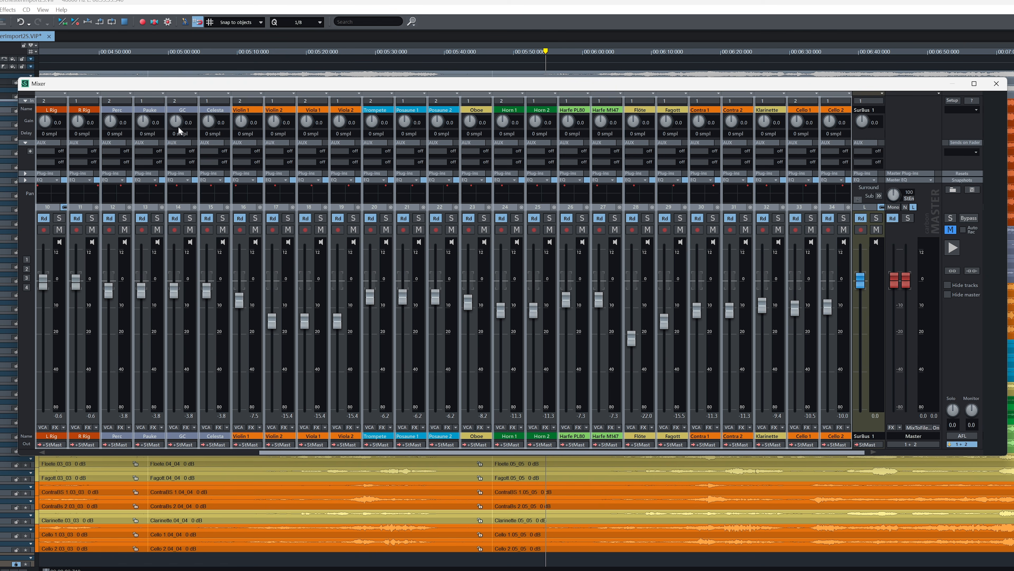
- Open the Spatial Panner for source A, choose SurBus 1 as the target and start playback
double_click(83, 192)
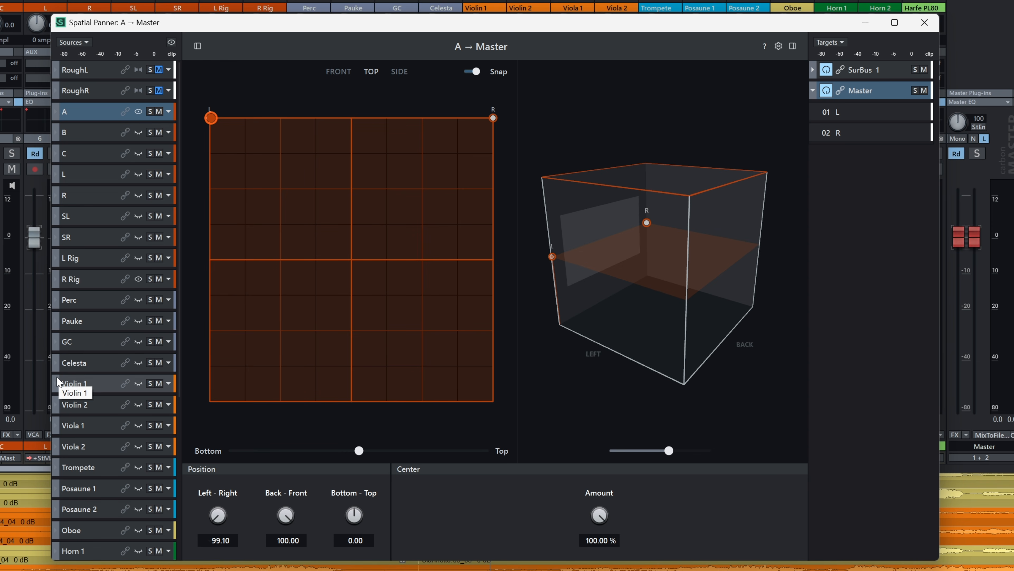
click(868, 71)
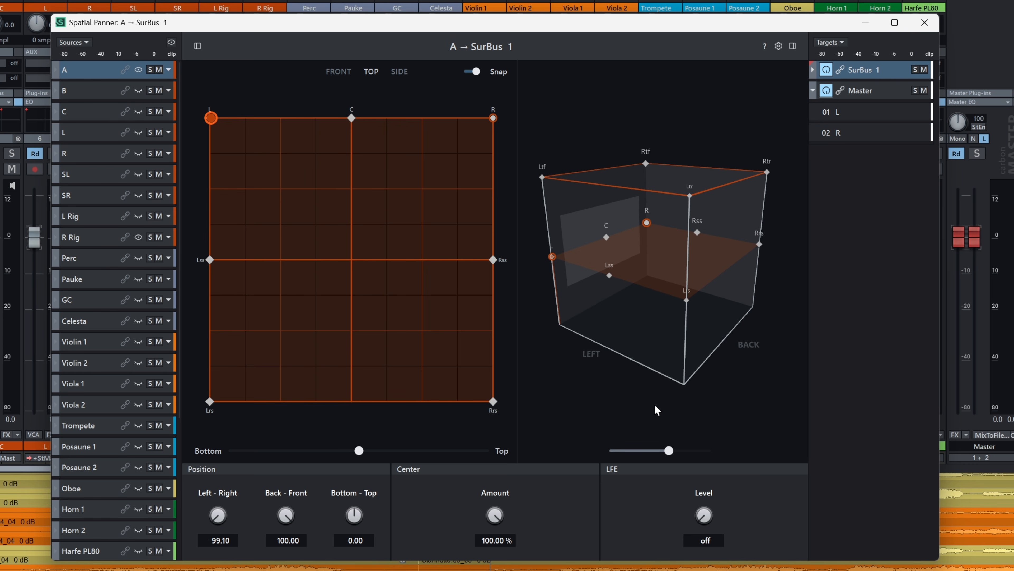
key(space)
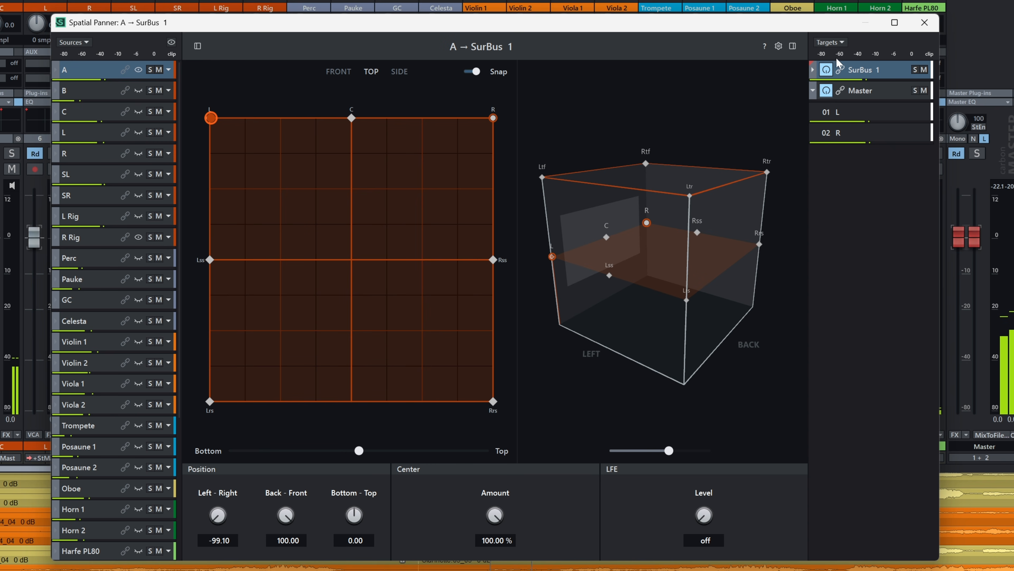
- Place source A at -100 left-right and 100 back-front, and make the positions of all sources visible
click(212, 112)
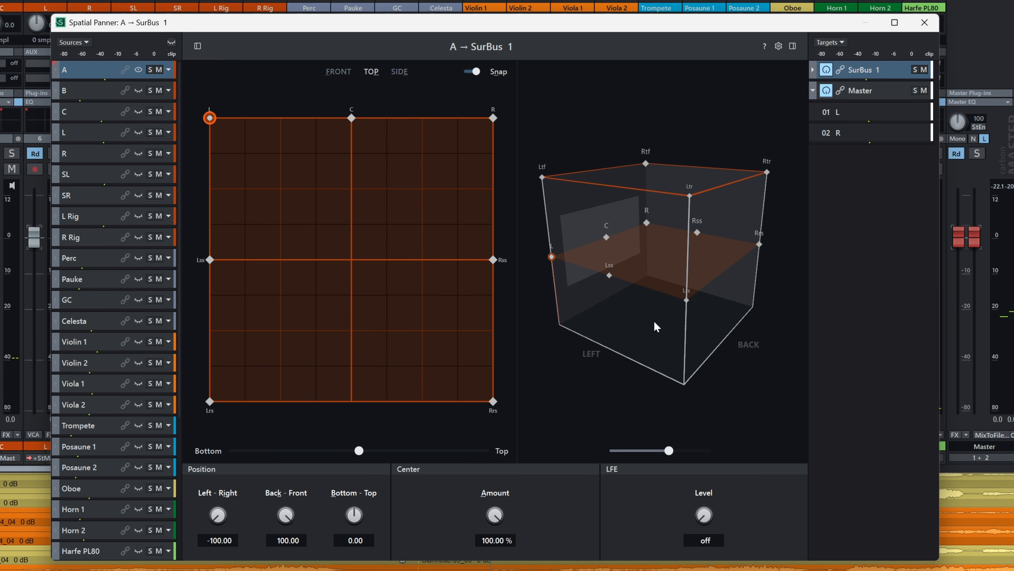
click(172, 42)
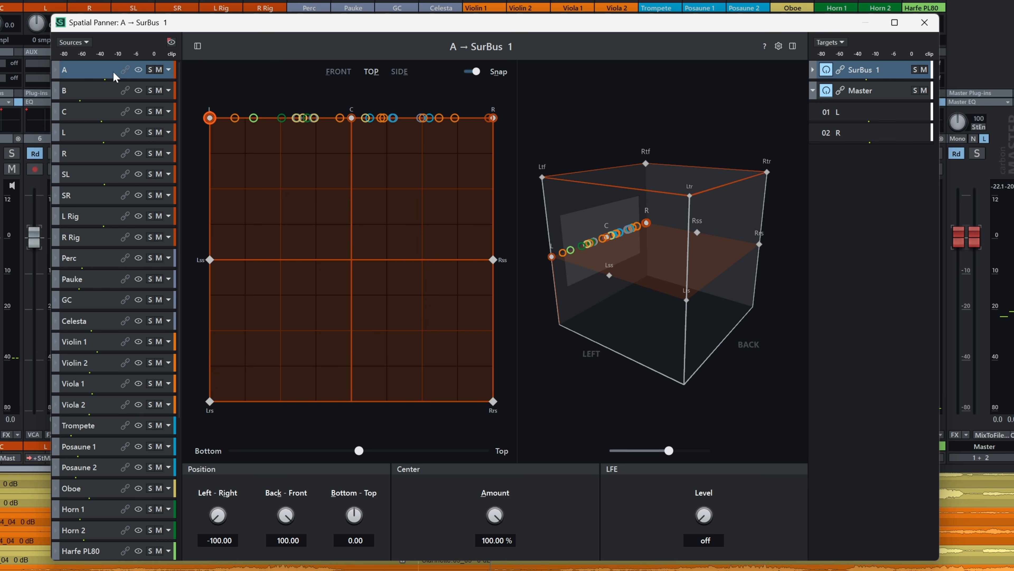
click(87, 90)
click(84, 71)
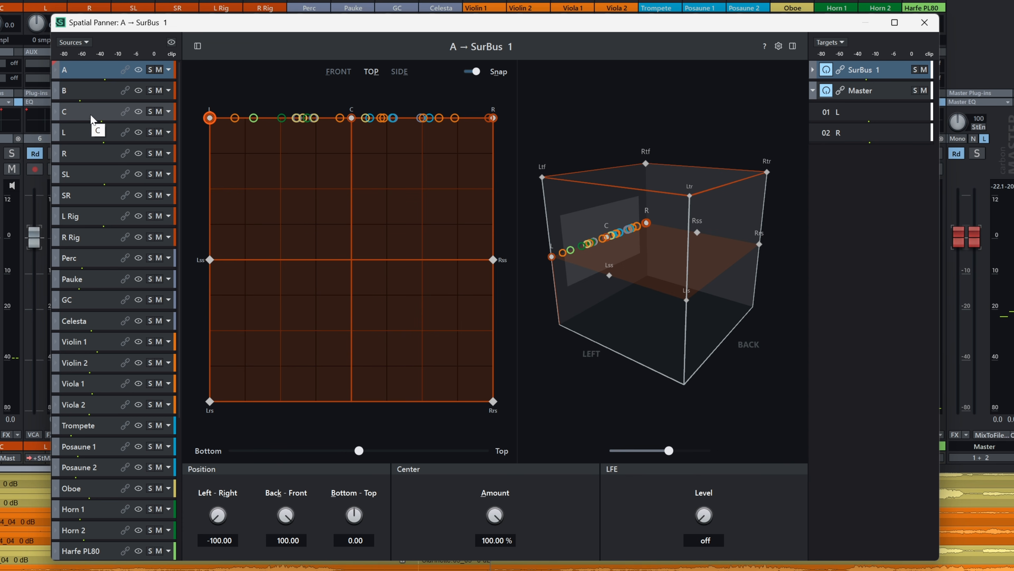
- Move L Rig onto the Lss side speaker and R Rig onto the Rss side speaker, both at 0 back-front
click(88, 214)
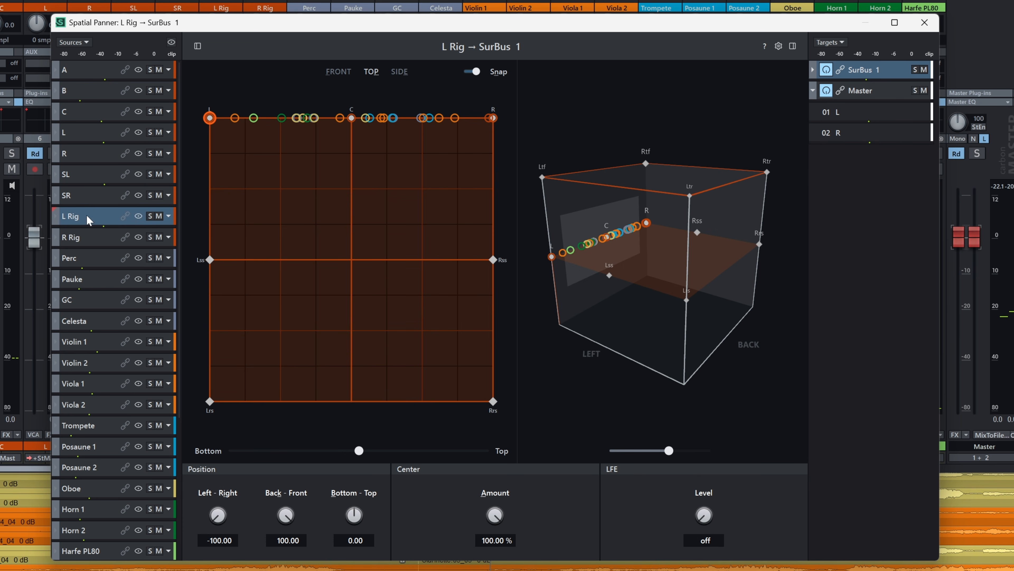
drag(209, 118, 210, 259)
click(71, 239)
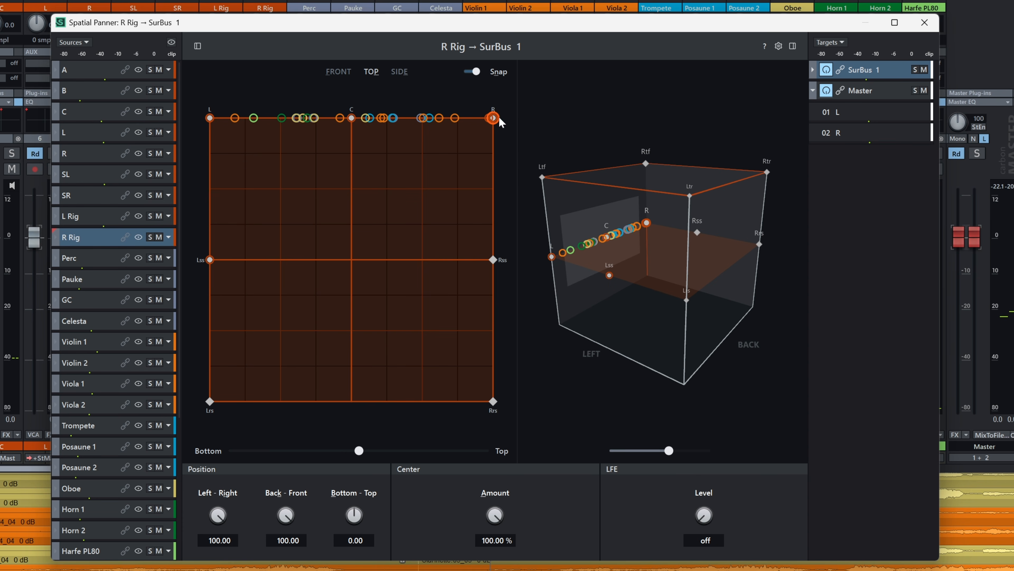
drag(493, 117, 493, 259)
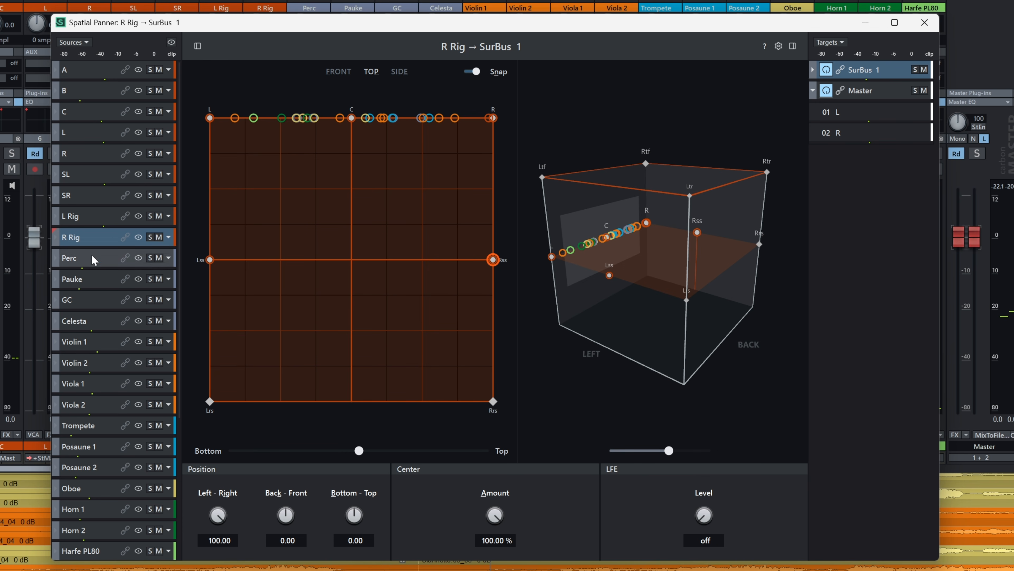
- Move SL onto the Lrs rear speaker and SR onto the Rrs rear speaker, both at -100 back-front
click(89, 176)
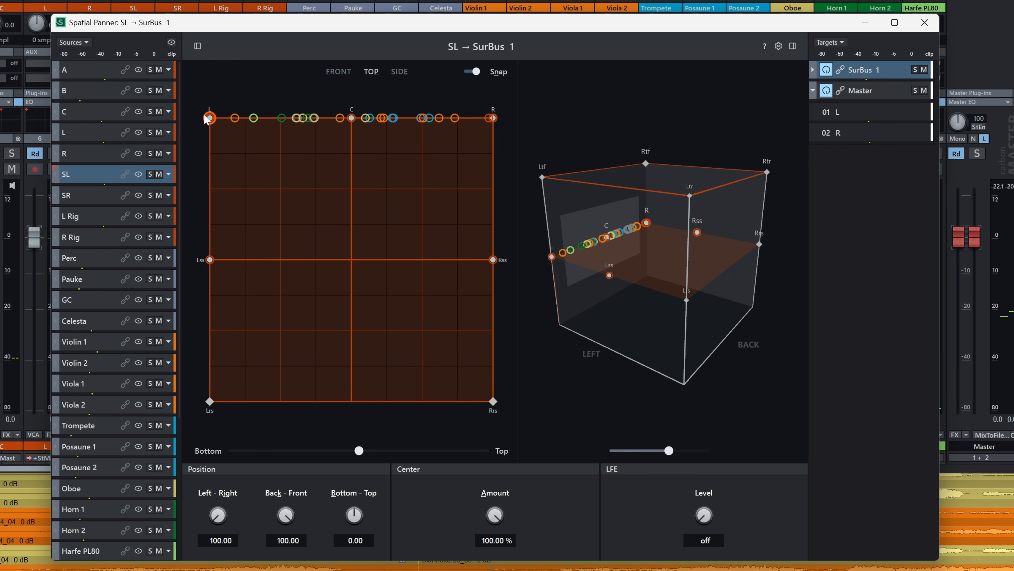
drag(210, 118, 210, 400)
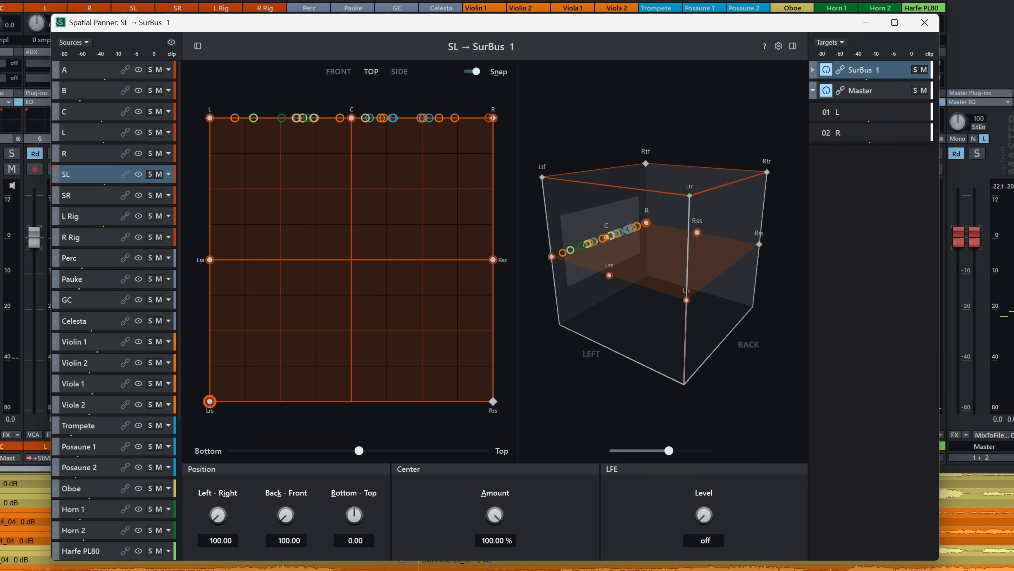
click(82, 200)
drag(494, 119, 493, 401)
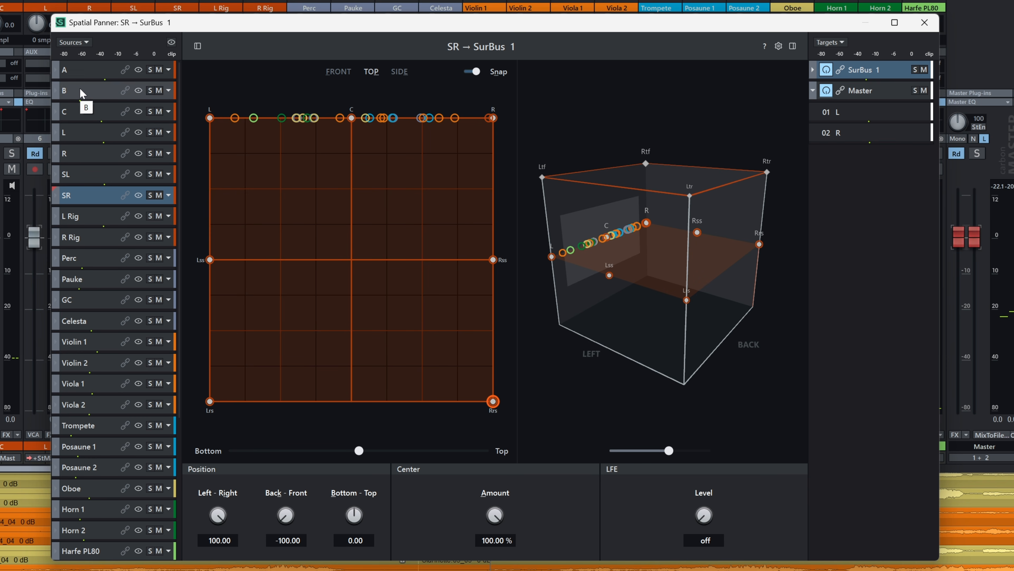
- Raise sources A and B to a bottom-top position of 100, with B at 100 left-right
click(86, 74)
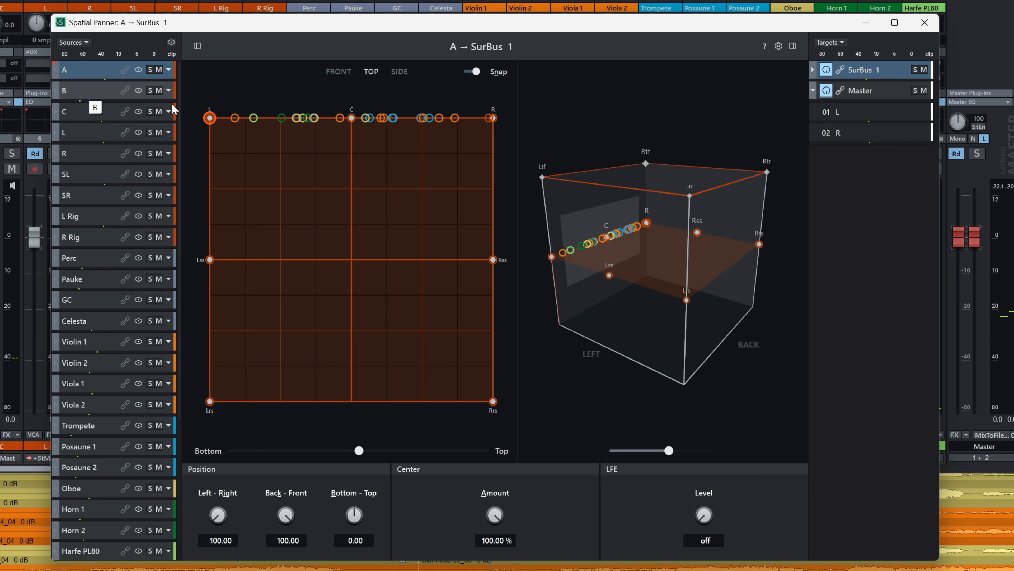
drag(358, 450, 471, 472)
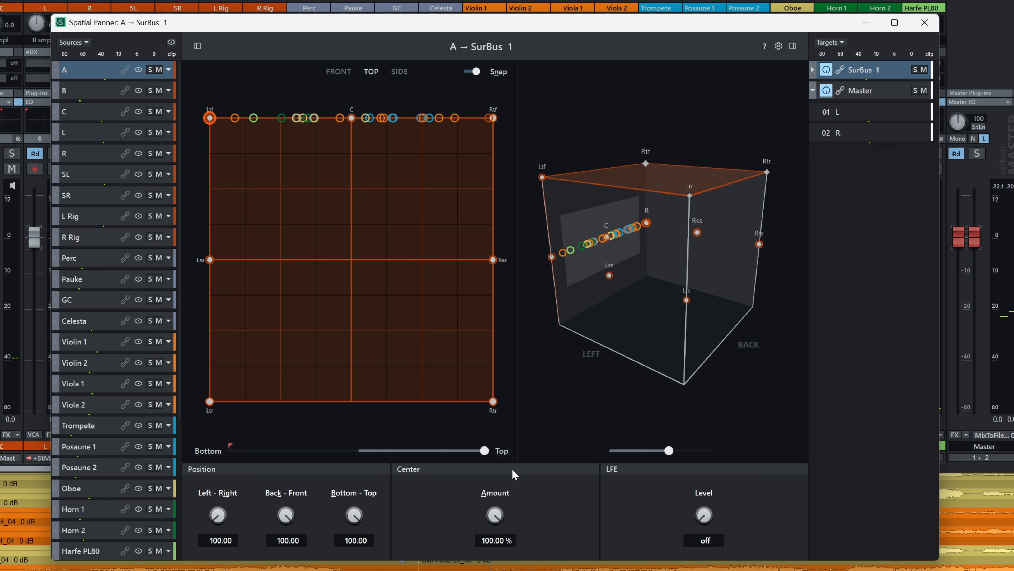
click(92, 95)
drag(359, 451, 501, 464)
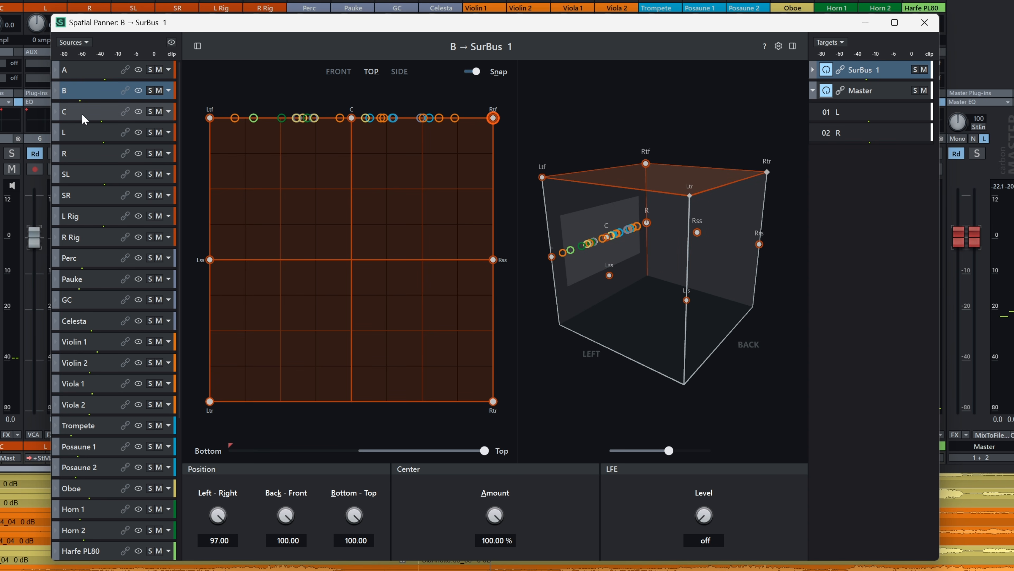
click(89, 75)
click(91, 91)
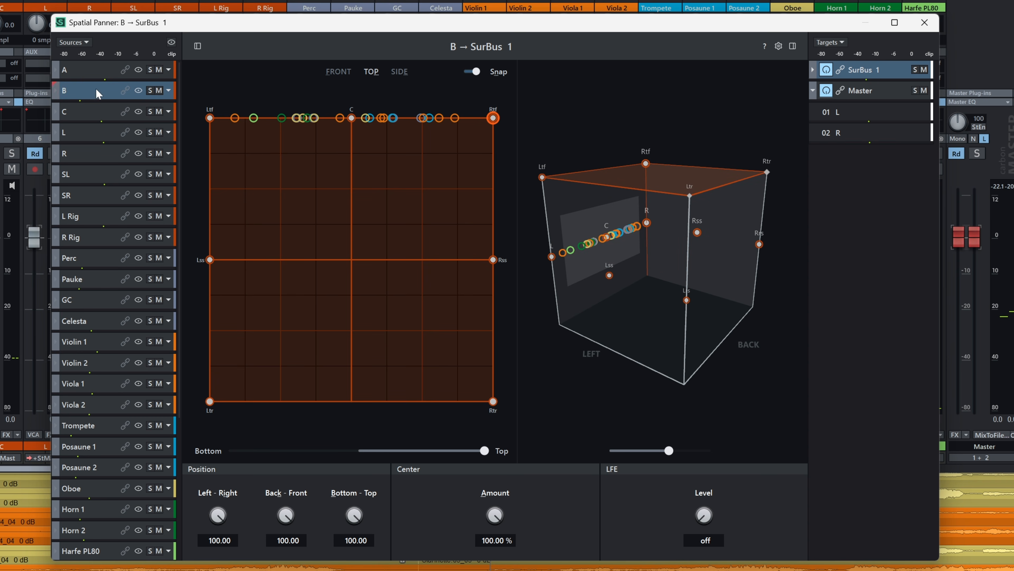
- Check the panner positions of sources C, L and R in SurBus 1, ending on source A
click(96, 112)
click(98, 132)
click(98, 158)
click(97, 135)
click(95, 116)
click(90, 72)
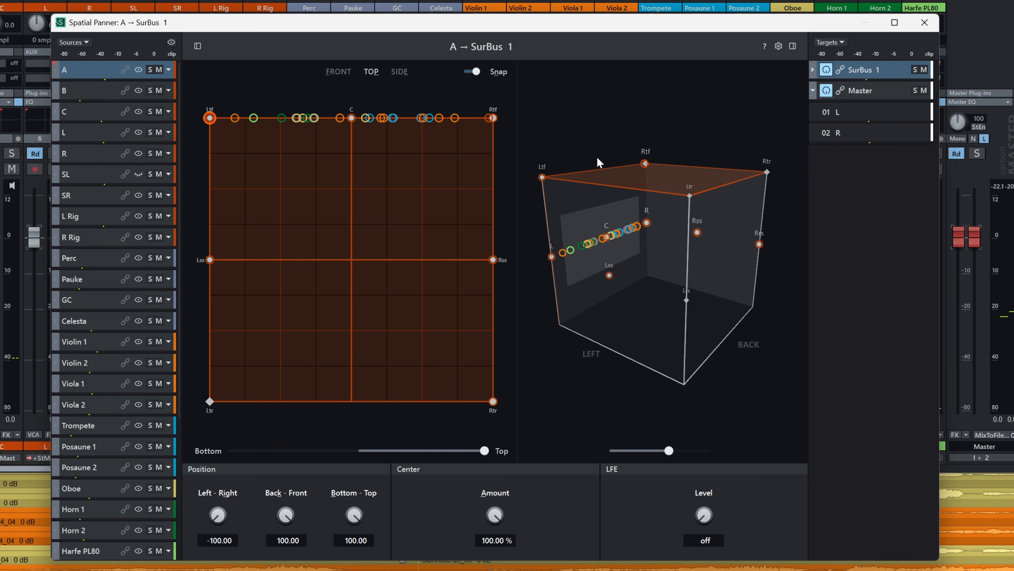
- Switch the panner target to Master and examine the positions of sources A, SL and SR there
click(863, 92)
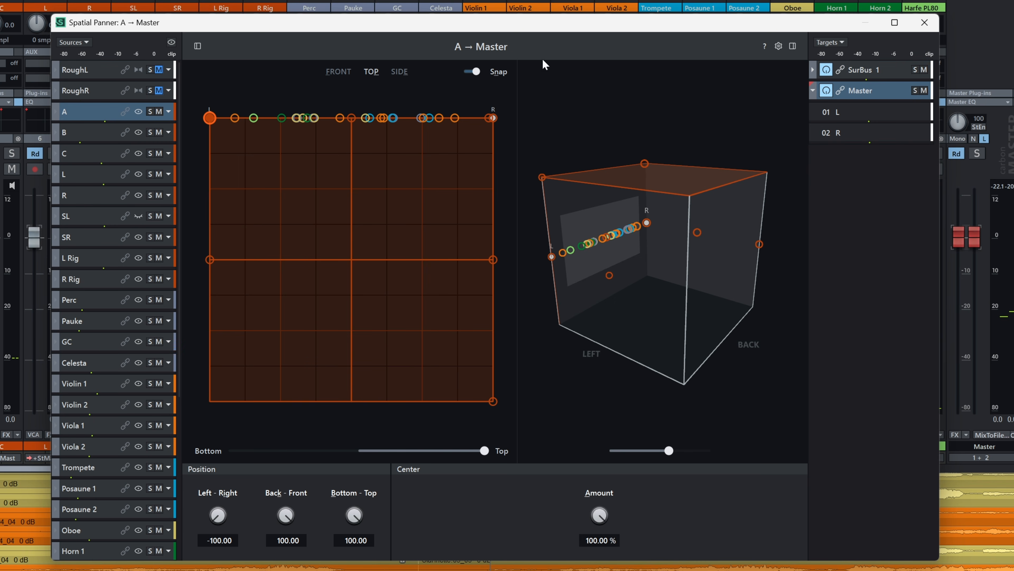
click(97, 220)
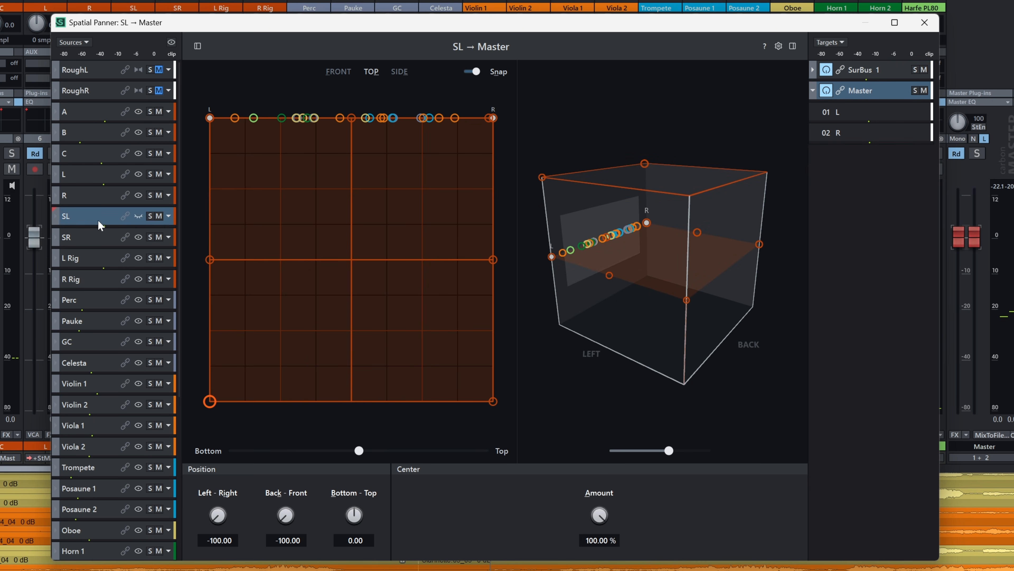
click(93, 236)
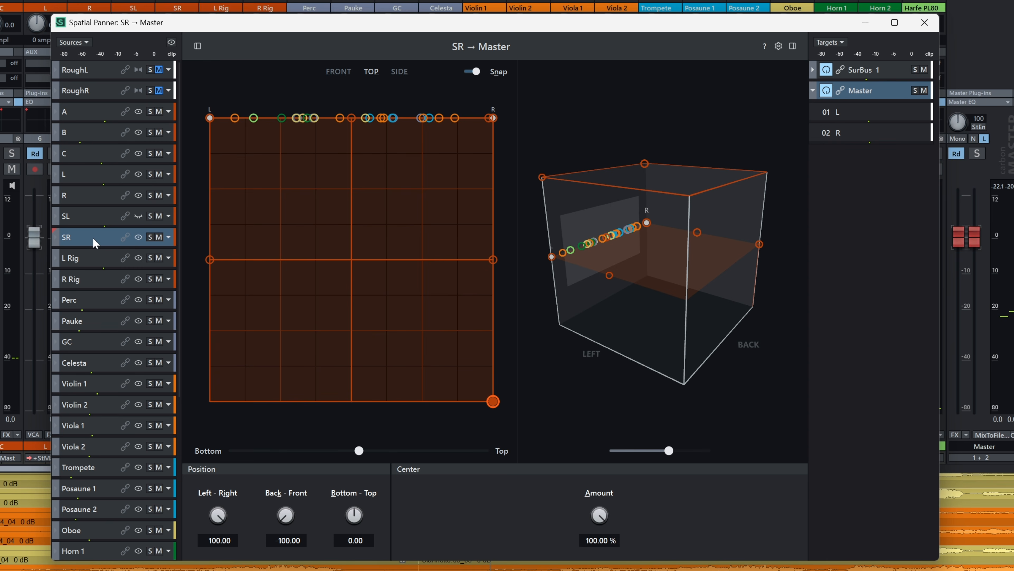
click(92, 223)
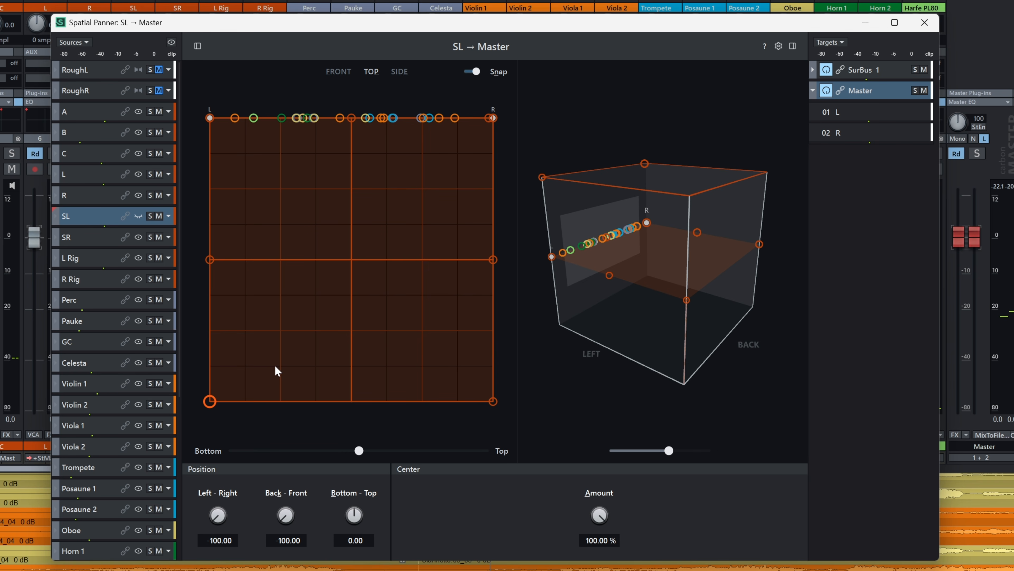
mouse_move(207, 403)
mouse_down()
mouse_move(285, 401)
mouse_move(209, 401)
mouse_up()
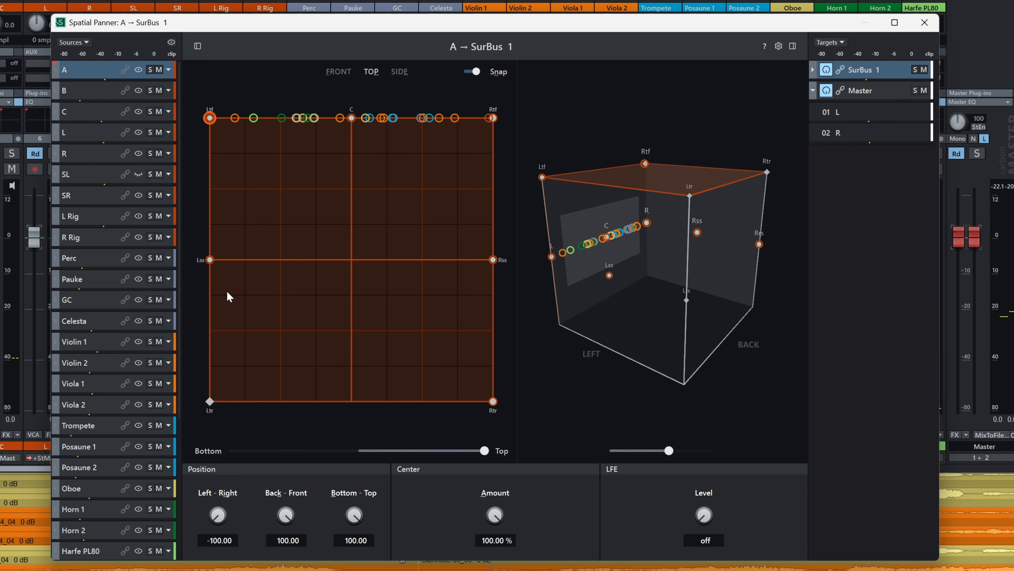
- Check the SurBus 1 panner positions of the violins, Viola 1, Trompete, Oboe and Posaune 1
click(93, 339)
click(98, 362)
click(96, 383)
click(97, 420)
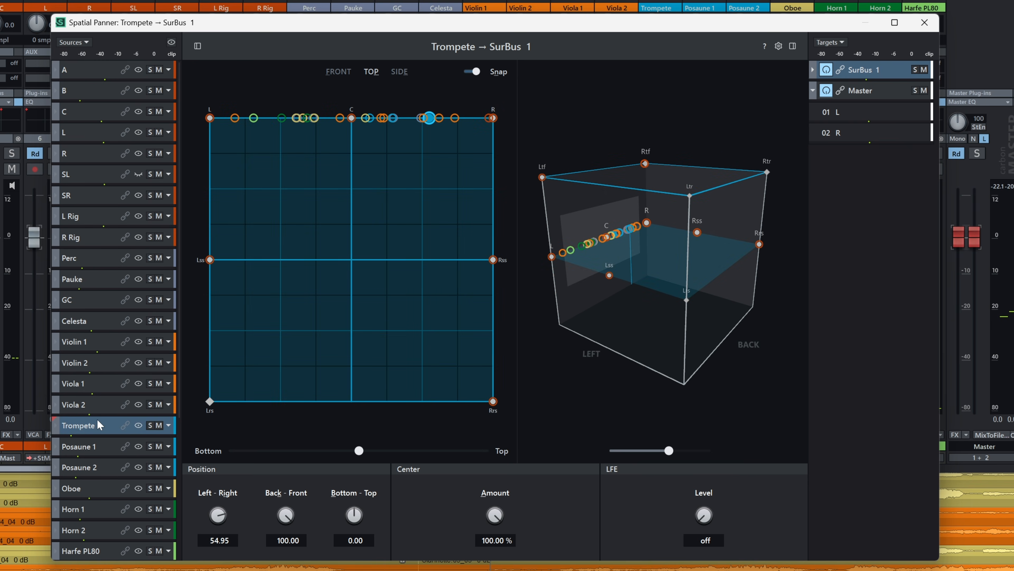
click(103, 488)
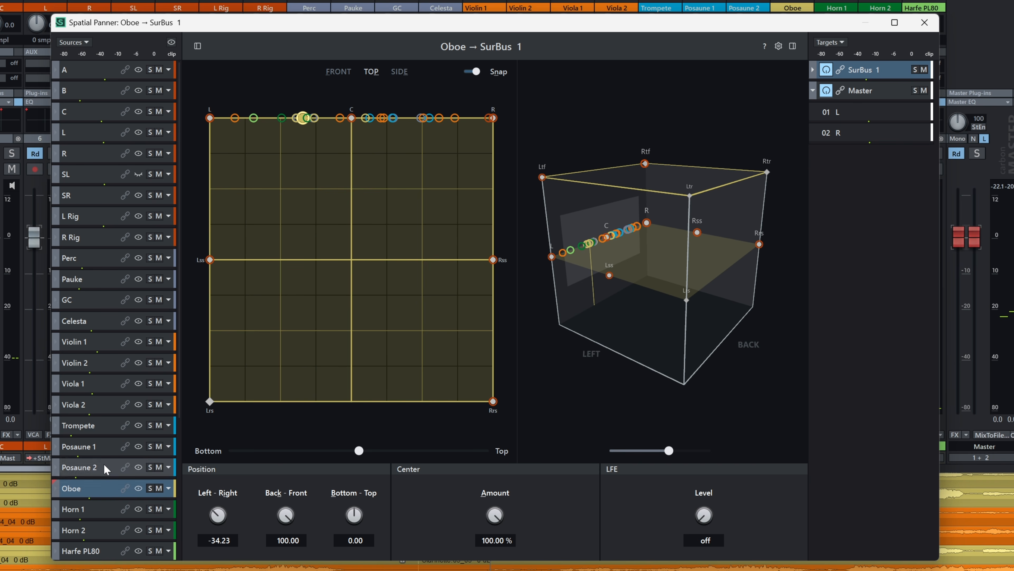
click(103, 446)
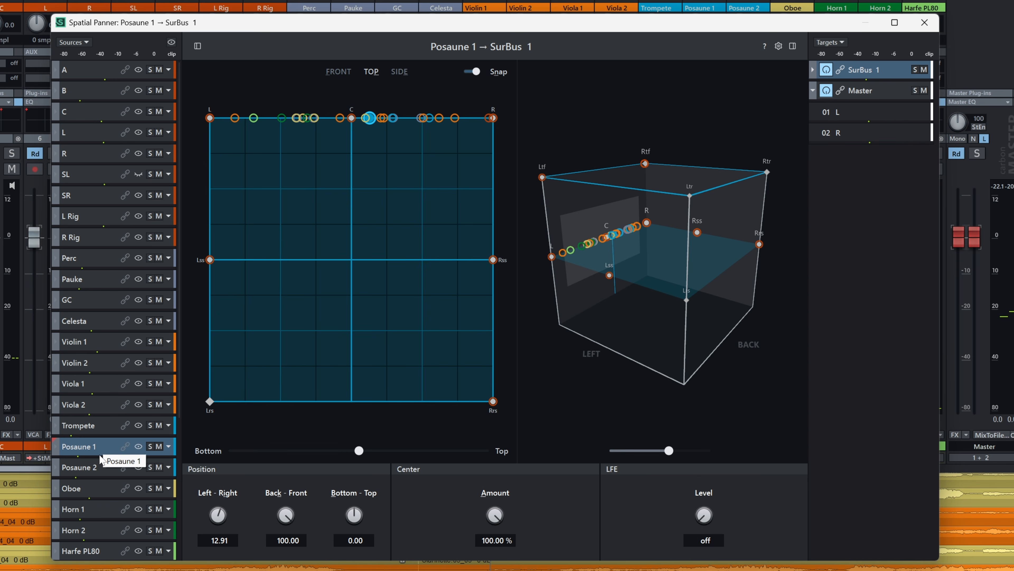
click(102, 342)
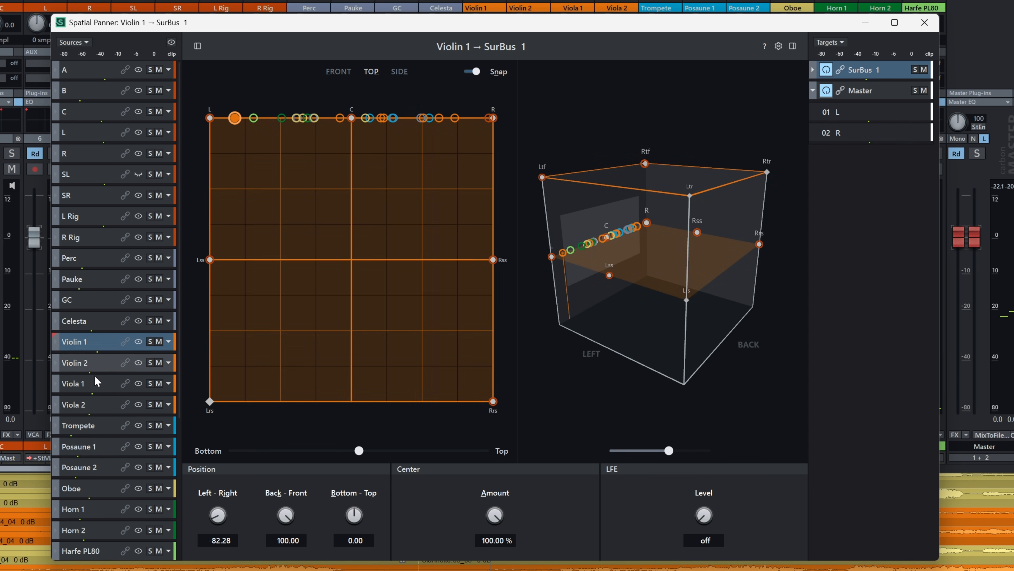
- Check the SurBus 1 panner positions of the sources further down the list, including Contra 2
scroll(107, 490, down, 3)
click(109, 491)
click(103, 465)
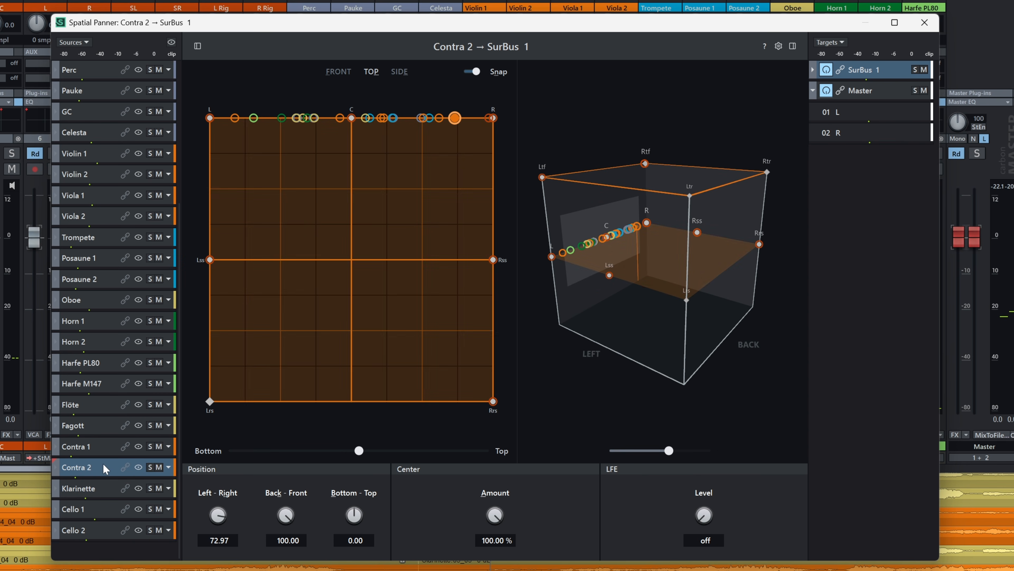
click(103, 428)
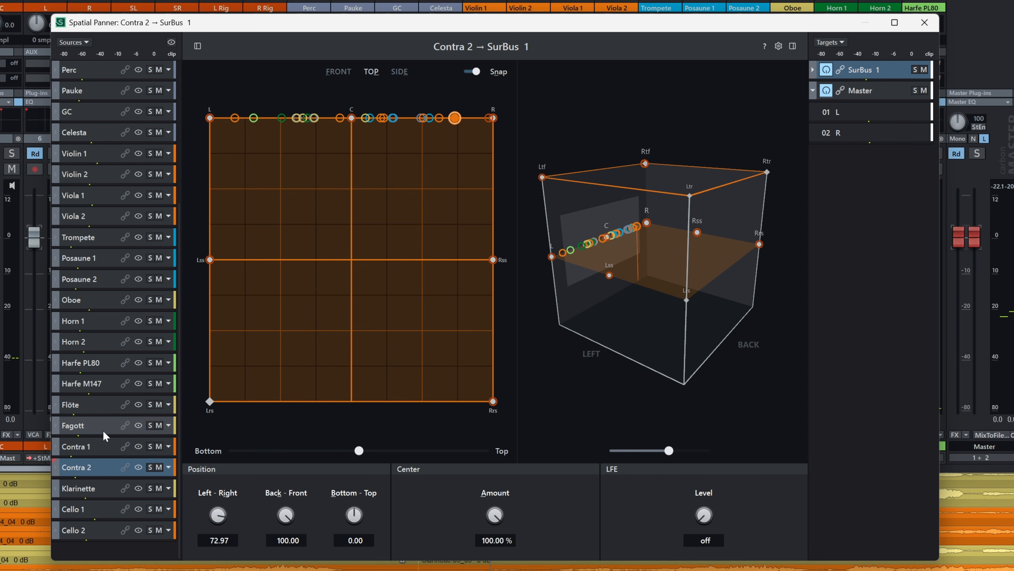
click(103, 411)
click(103, 393)
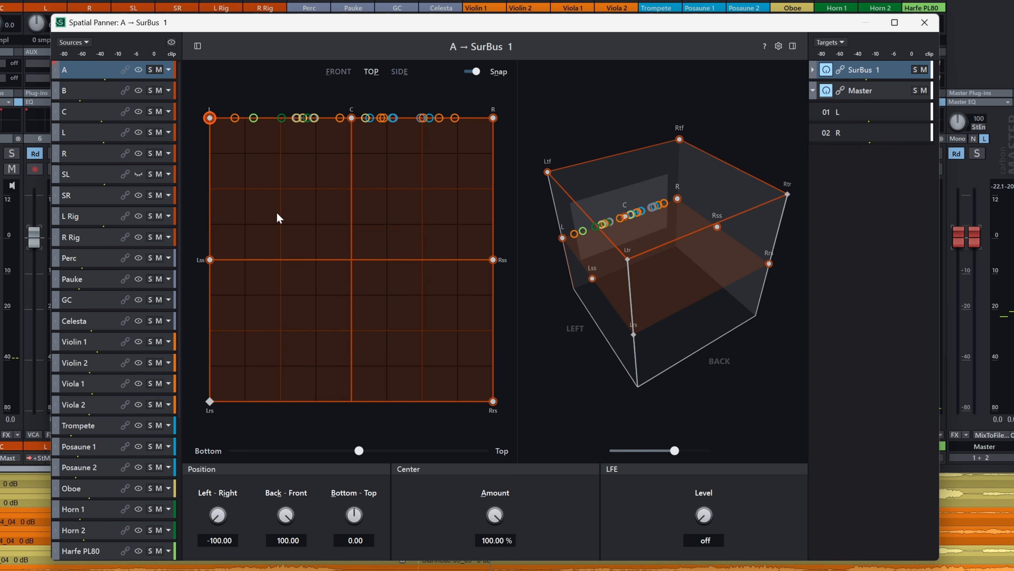
- Raise the rear sources SL and SR to a bottom-top position of 100 in SurBus 1
click(75, 175)
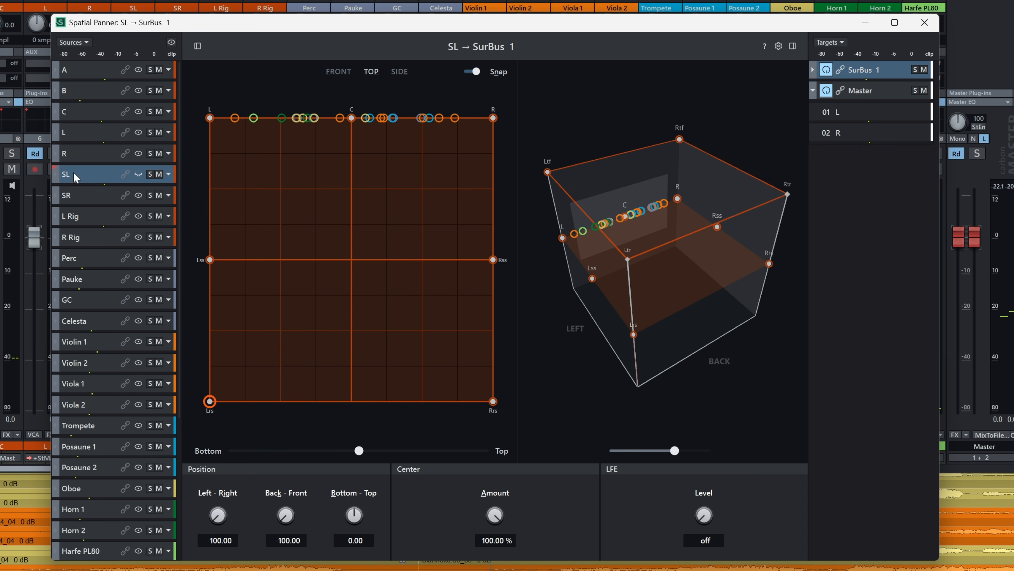
drag(360, 453, 560, 475)
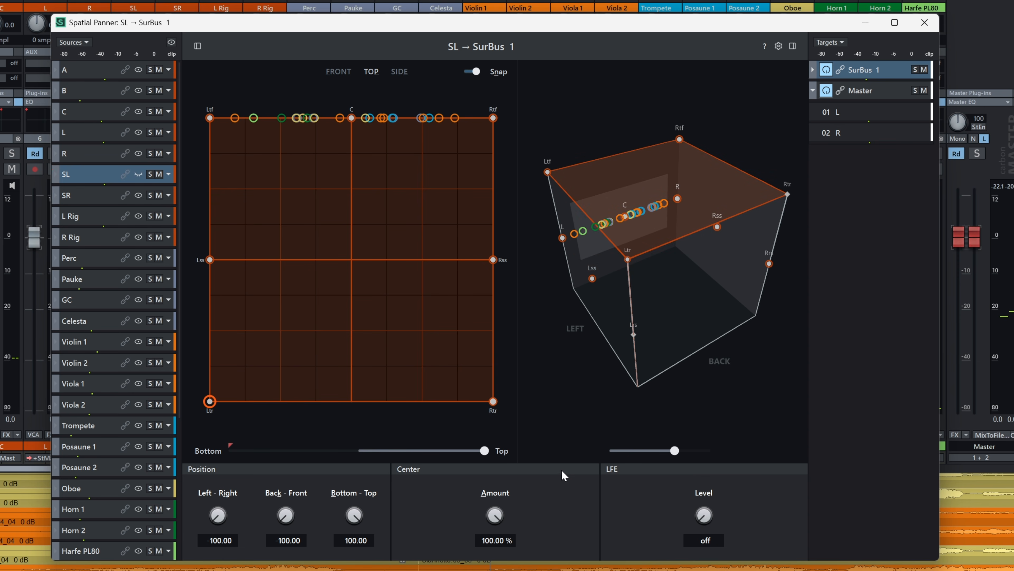
click(104, 196)
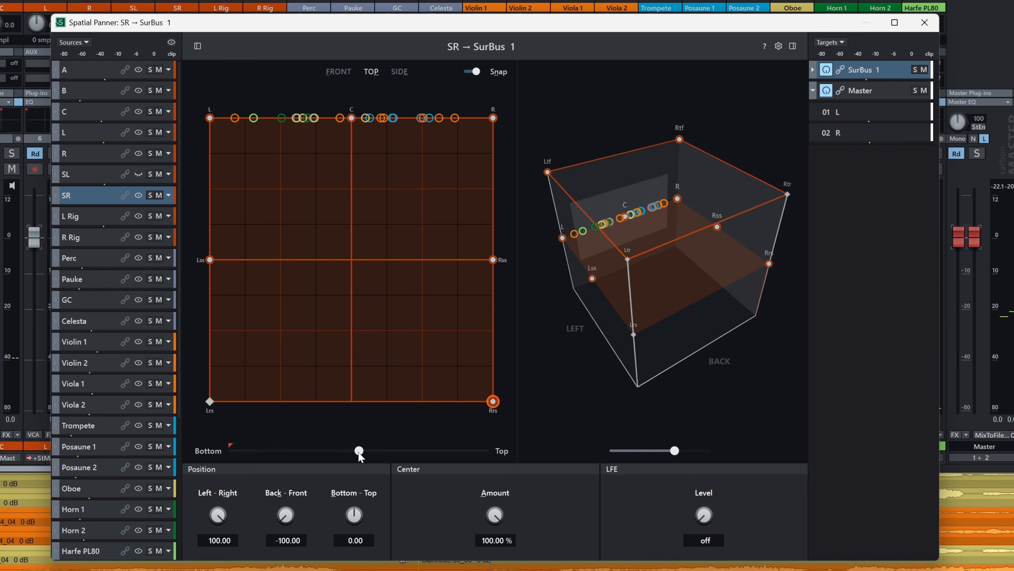
drag(358, 451, 487, 462)
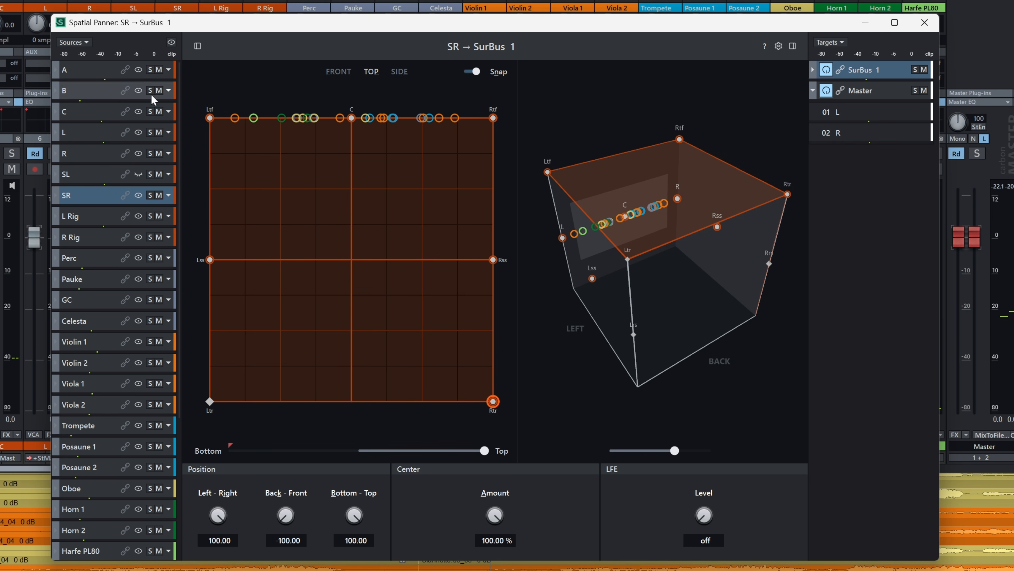
- Examine the SurBus 1 positions of sources L, R, A, L Rig and SL in the top and 3D views
click(91, 132)
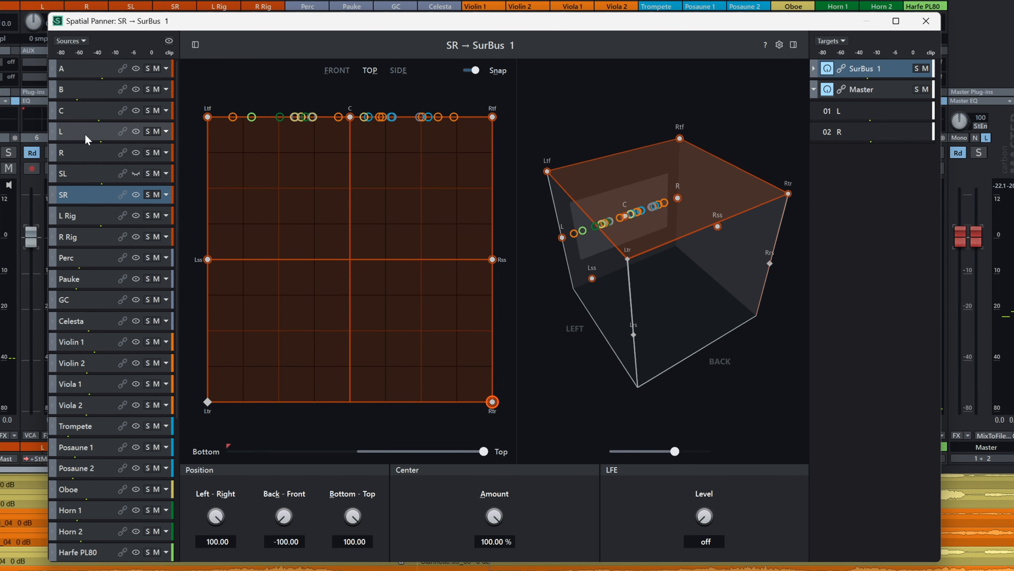
click(90, 158)
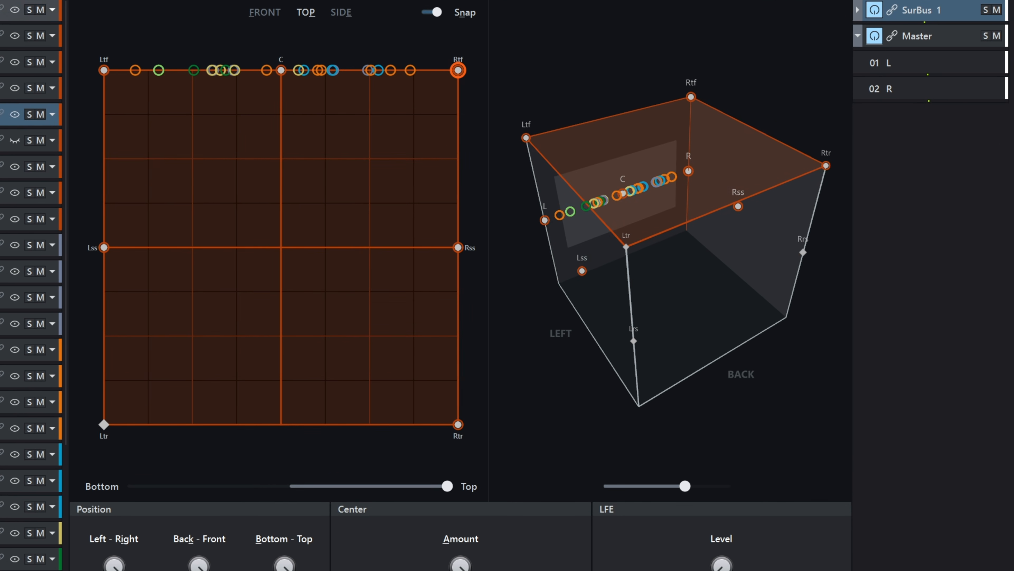
click(4, 33)
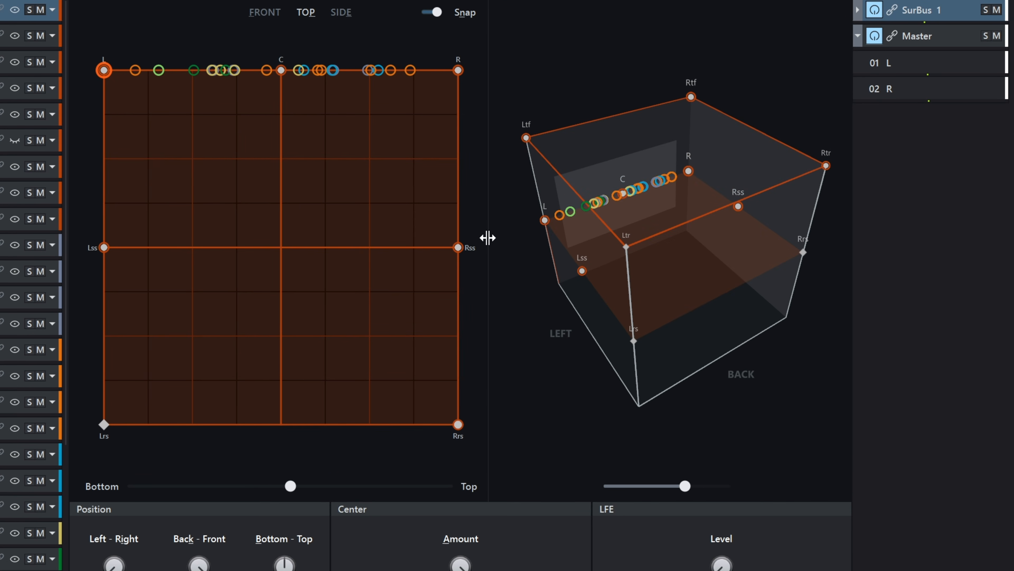
drag(757, 296, 780, 267)
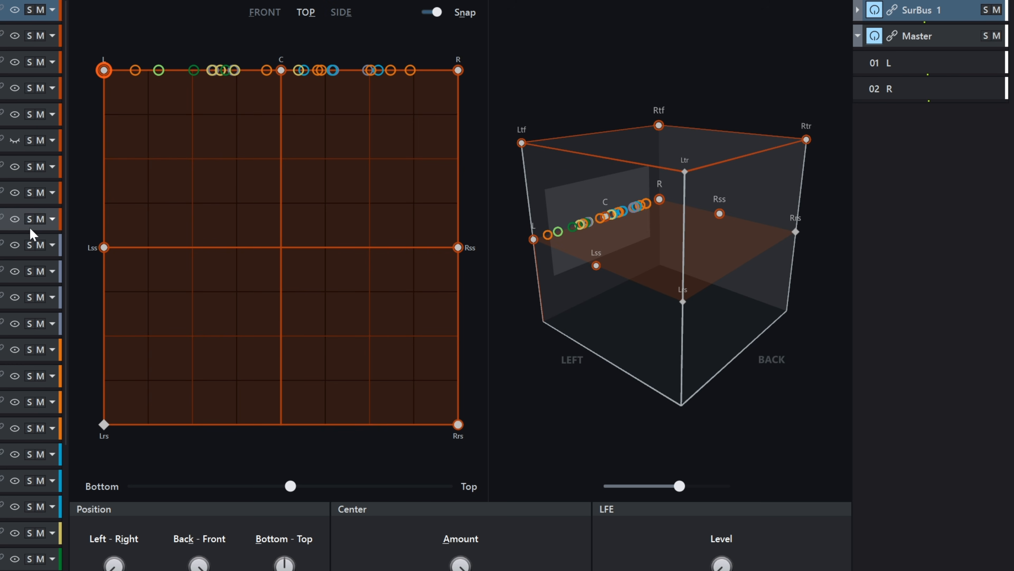
click(1, 193)
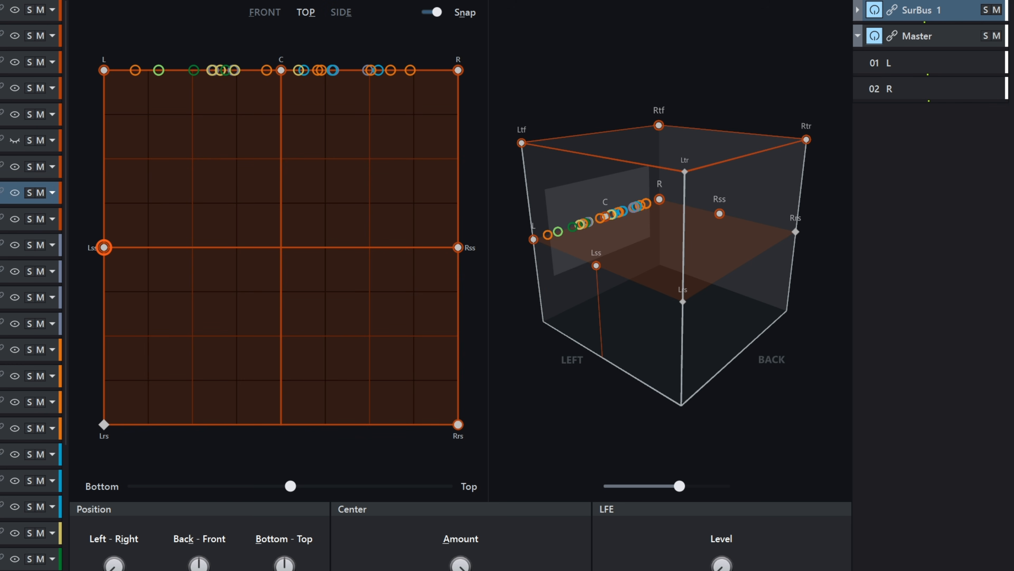
click(1, 140)
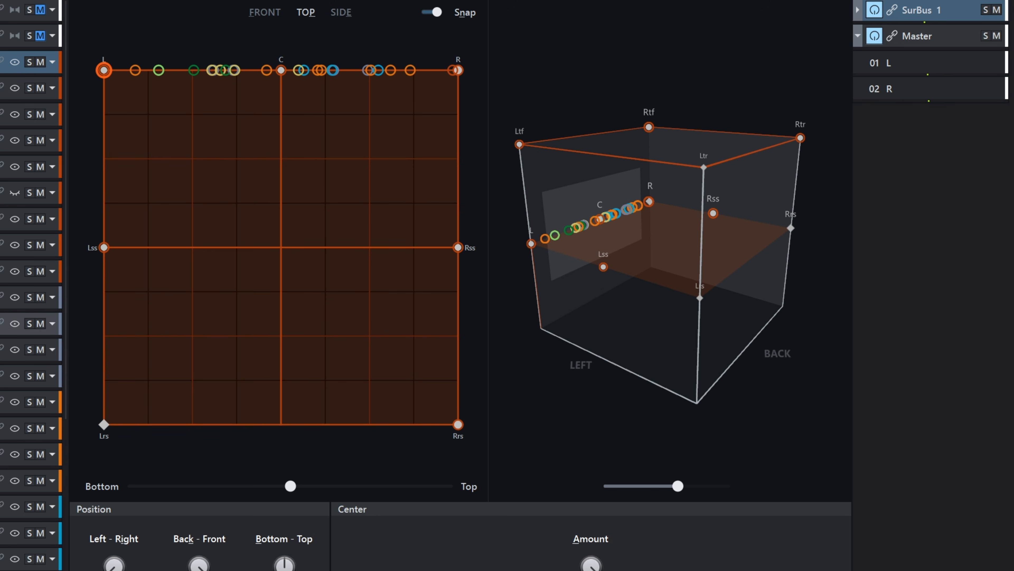
- Unlink the SurBus 1 panning for Perc and position it at 0 left-right, 38.74 back-front and 92.79 bottom-top
click(4, 297)
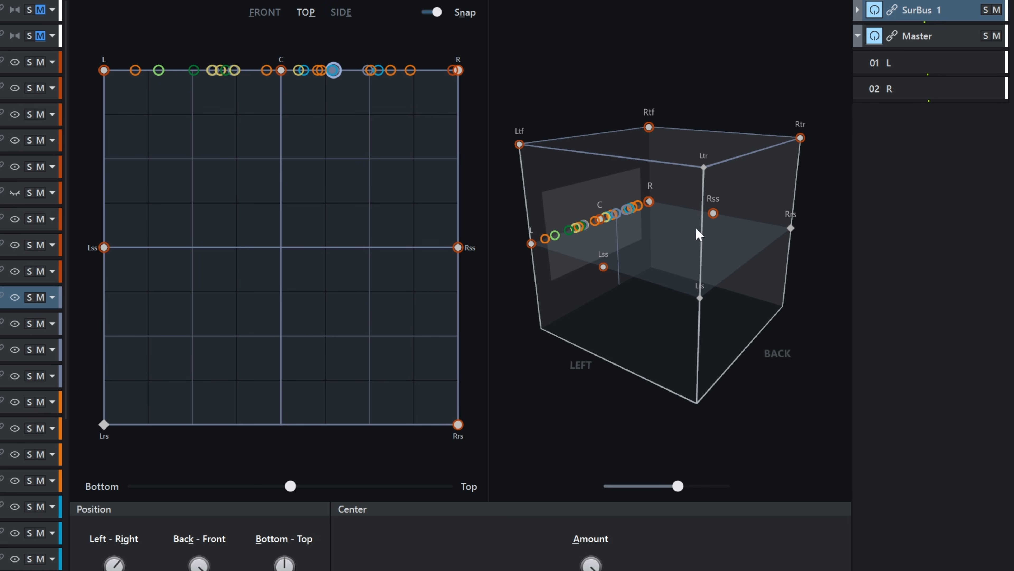
click(895, 10)
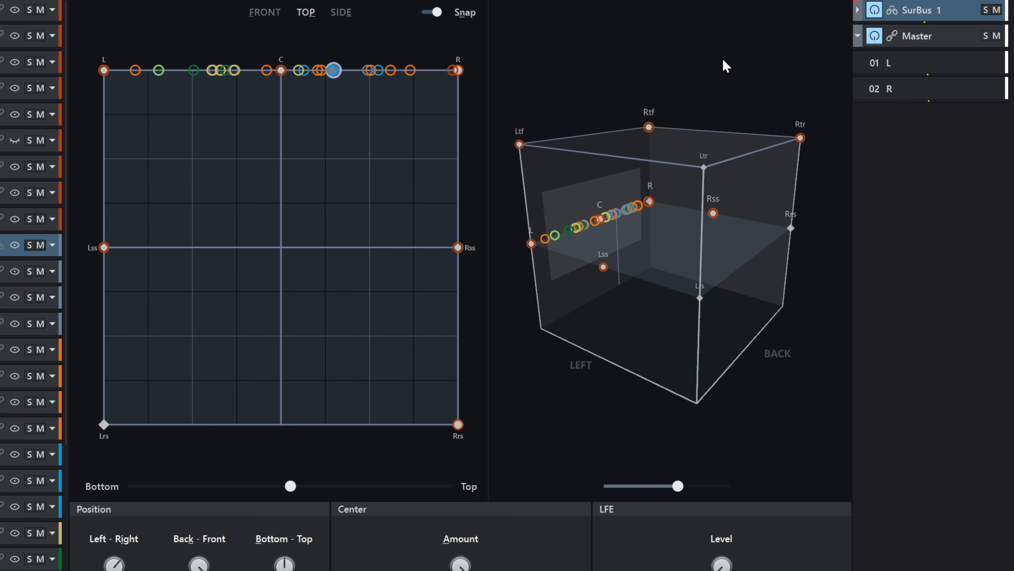
drag(292, 489, 438, 496)
drag(334, 70, 281, 179)
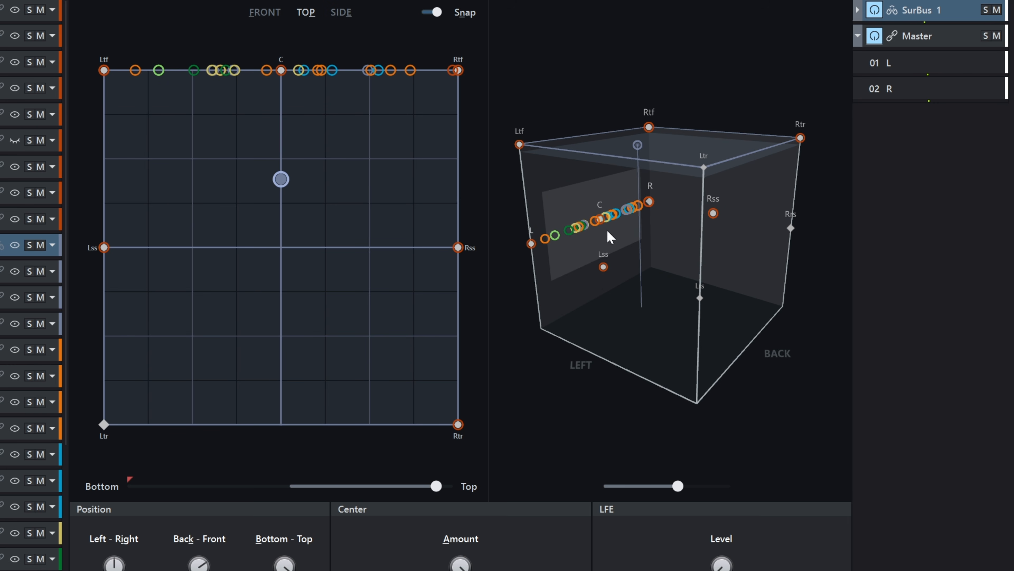
- Compare Perc's position between the Master and SurBus 1 targets, and close the Spatial Panner
click(915, 38)
click(926, 15)
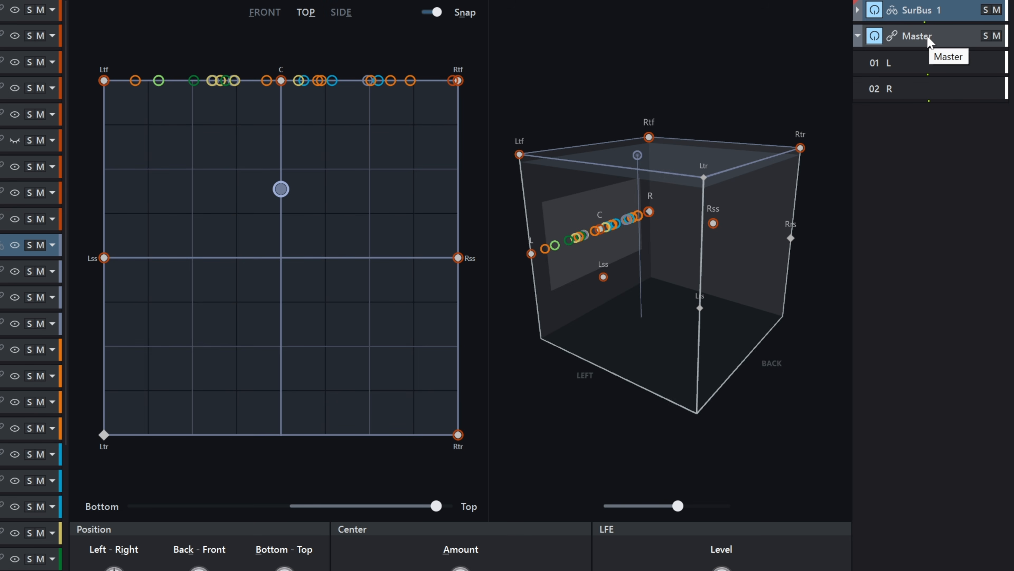
click(930, 41)
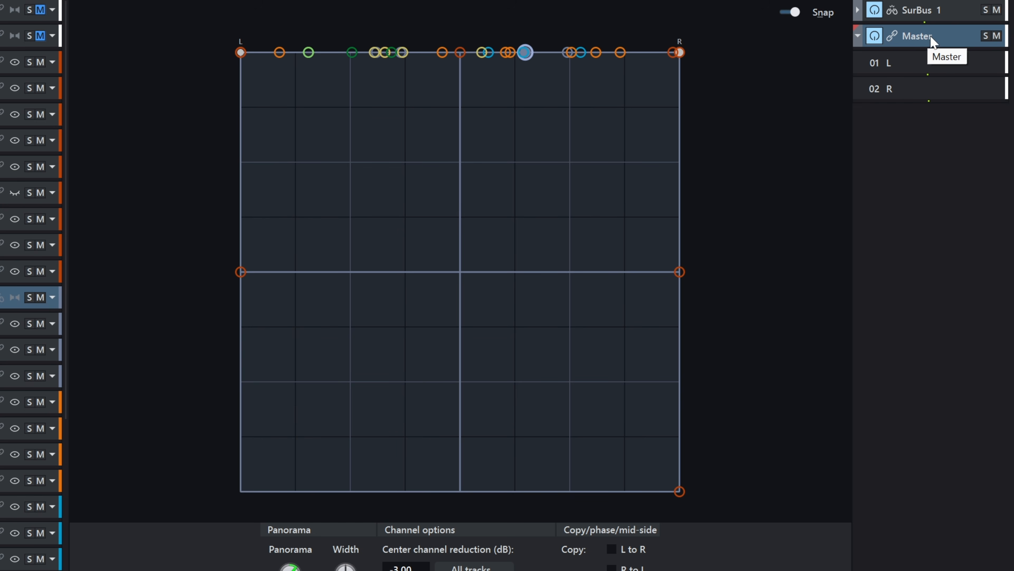
click(939, 17)
double_click(942, 19)
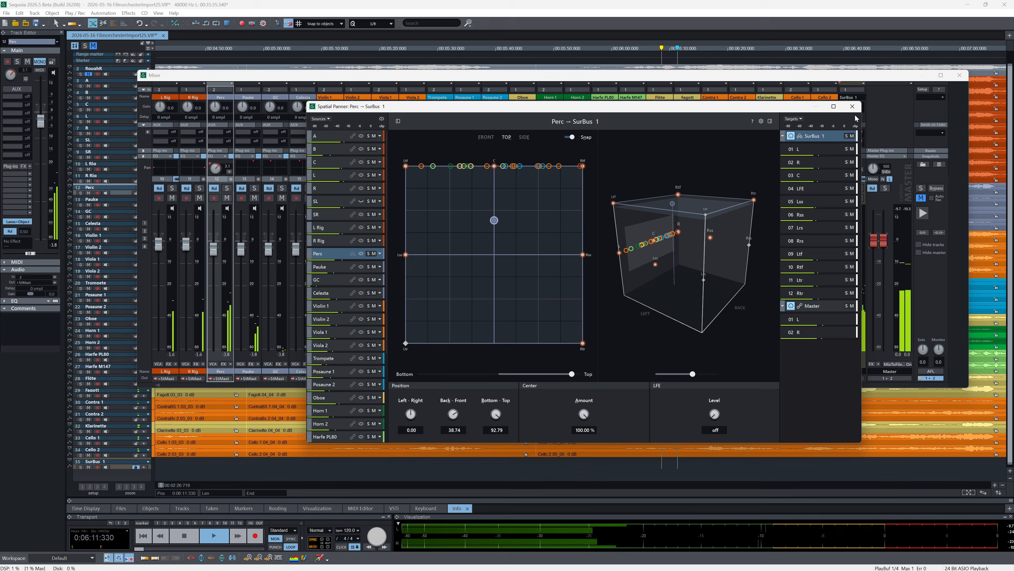
click(850, 106)
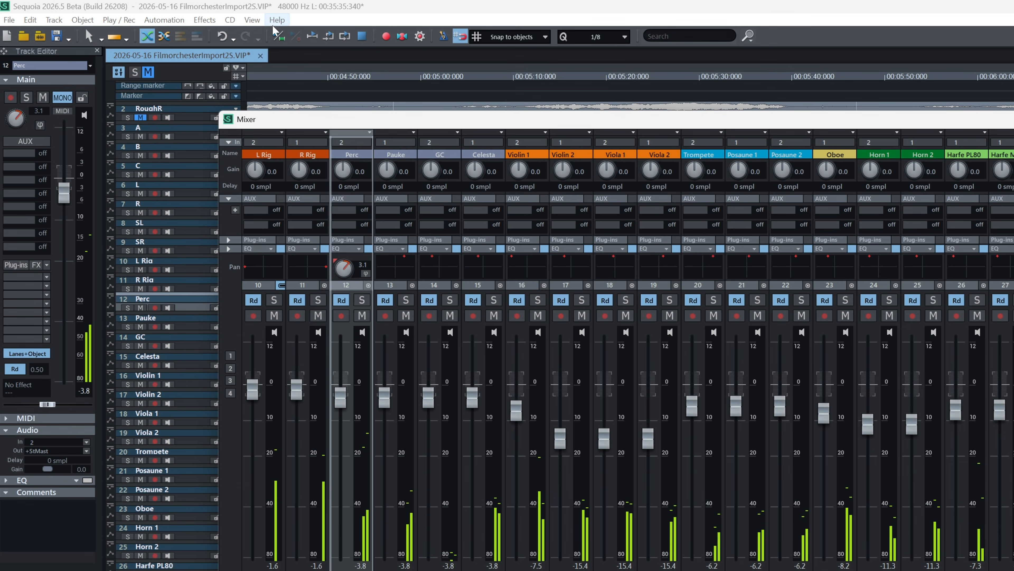
- Stop playback and open the ADM editor with the SurBus 1 track selected
key(space)
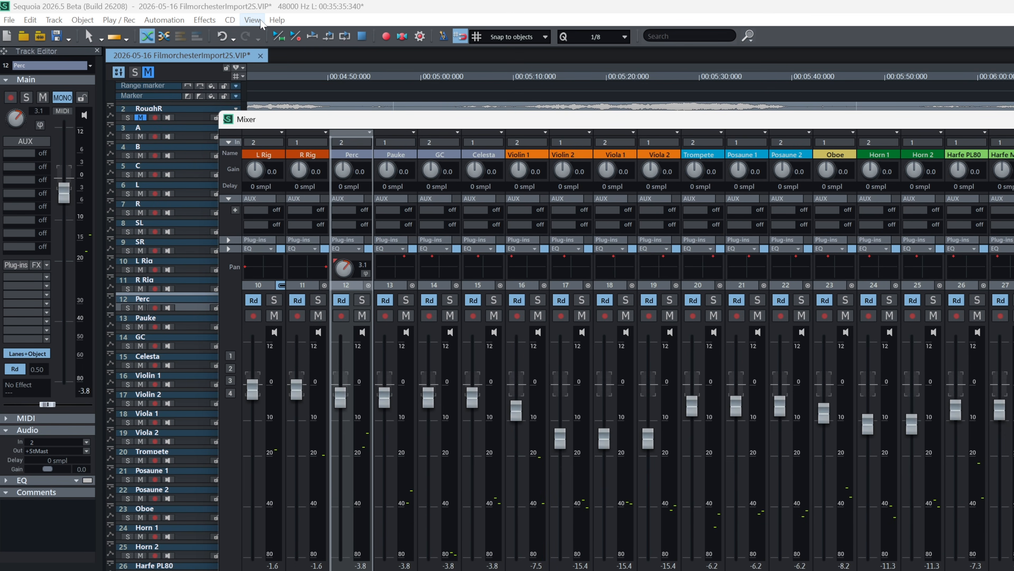
click(1013, 295)
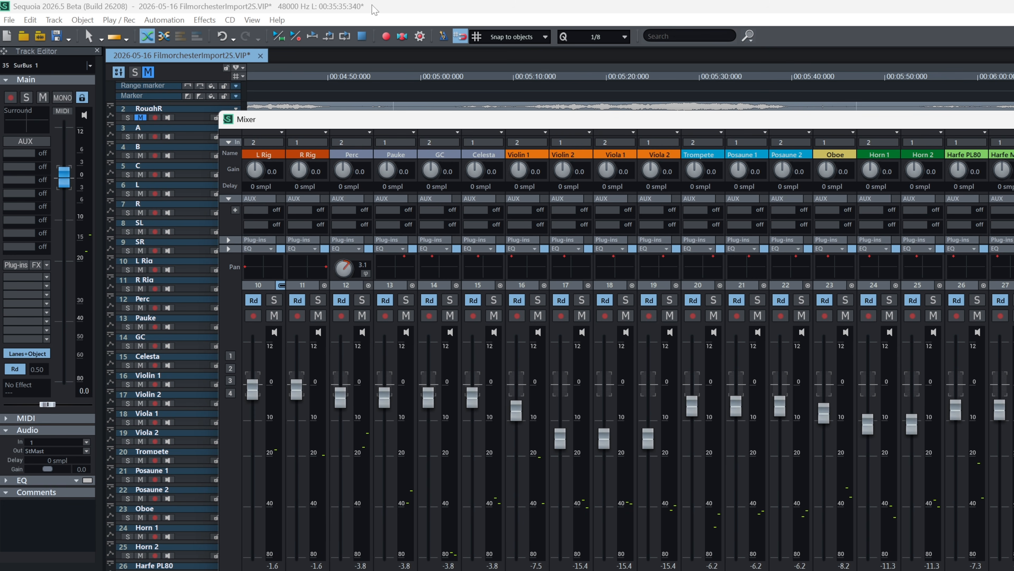
click(247, 21)
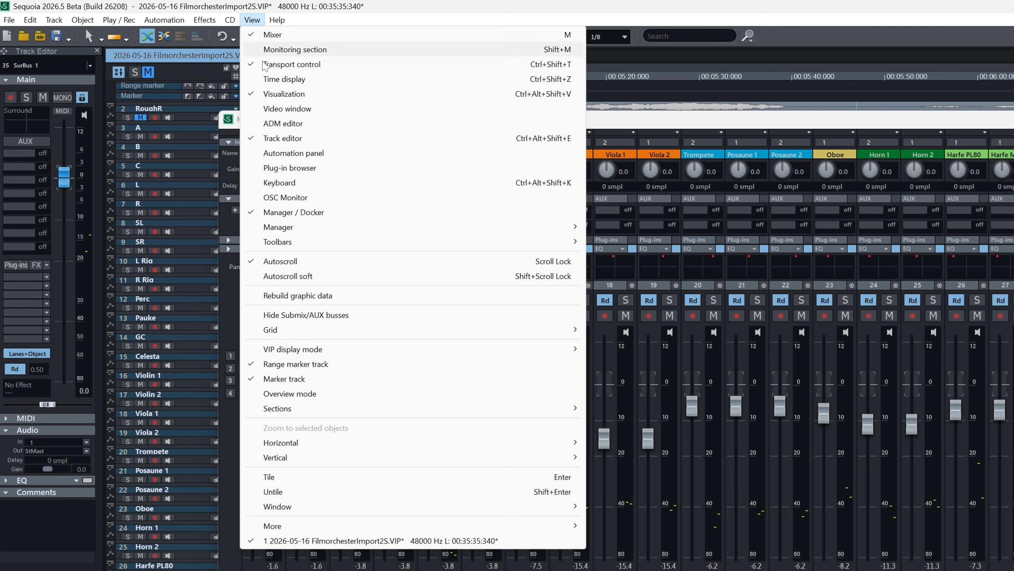
click(288, 122)
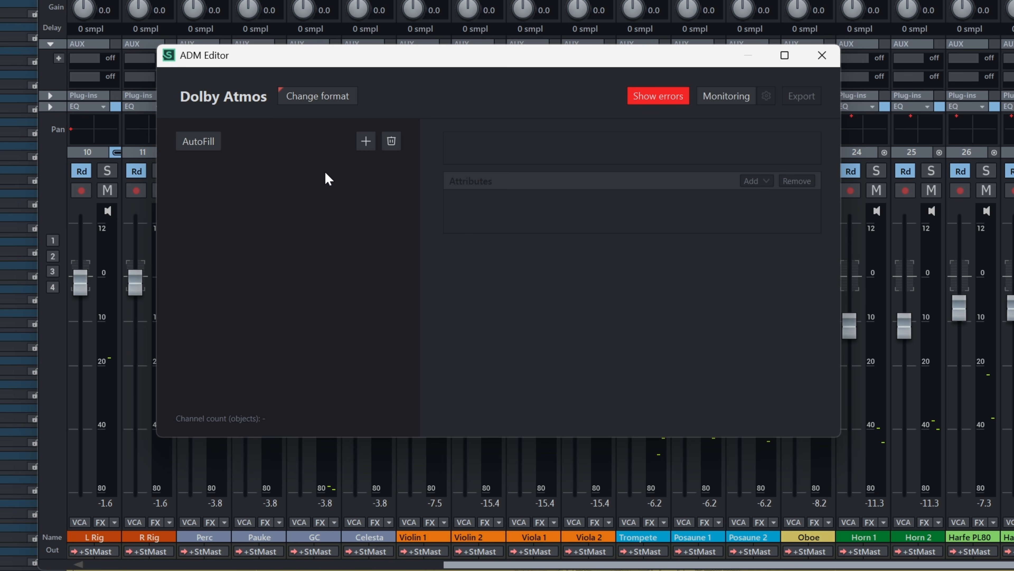
- Add the selected SurBus 1 track as a per-track Direct Speaker object and review its channel-to-speaker assignments
click(360, 144)
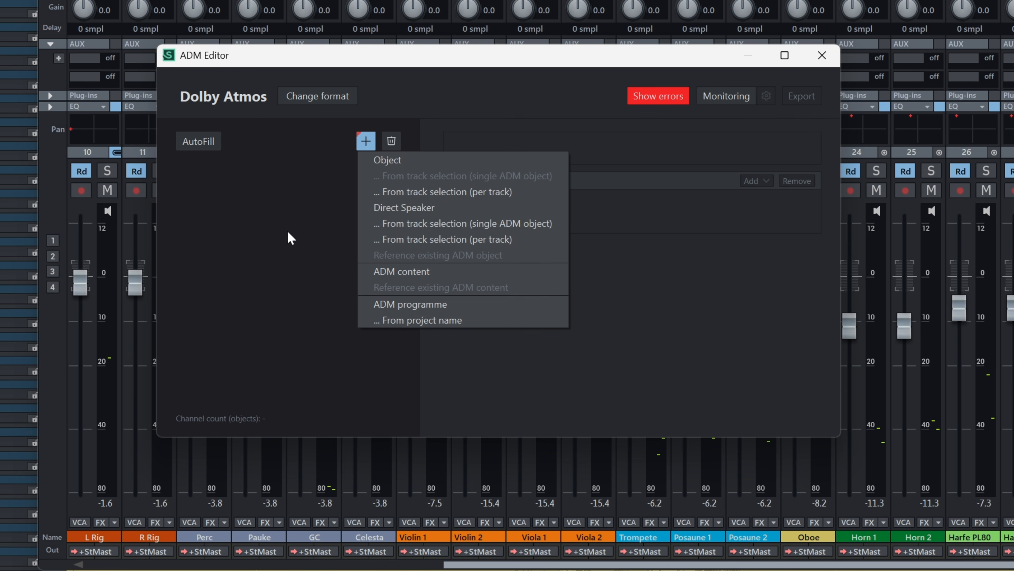
click(469, 242)
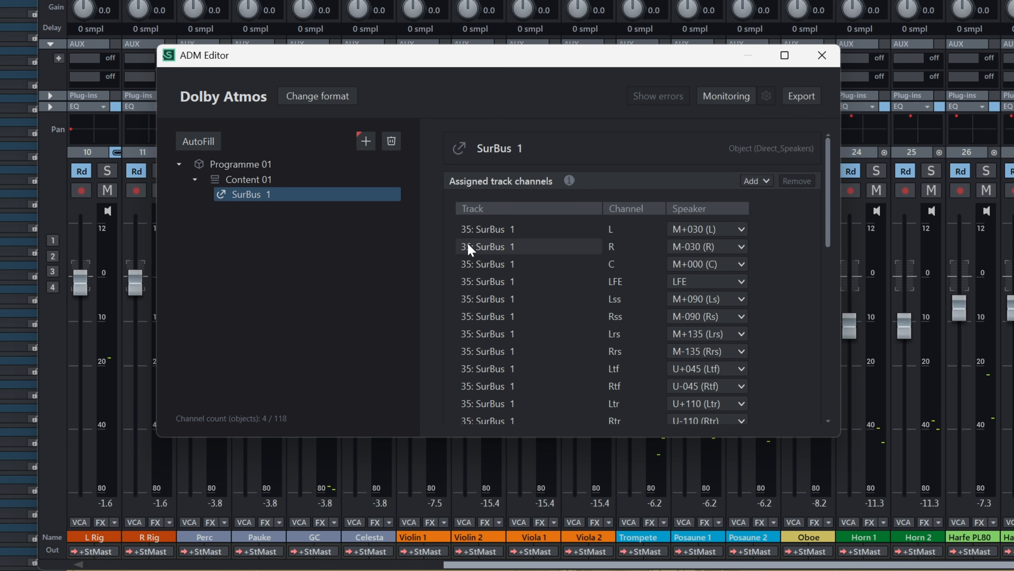
scroll(586, 312, down, 1)
scroll(585, 311, down, 1)
scroll(586, 314, up, 1)
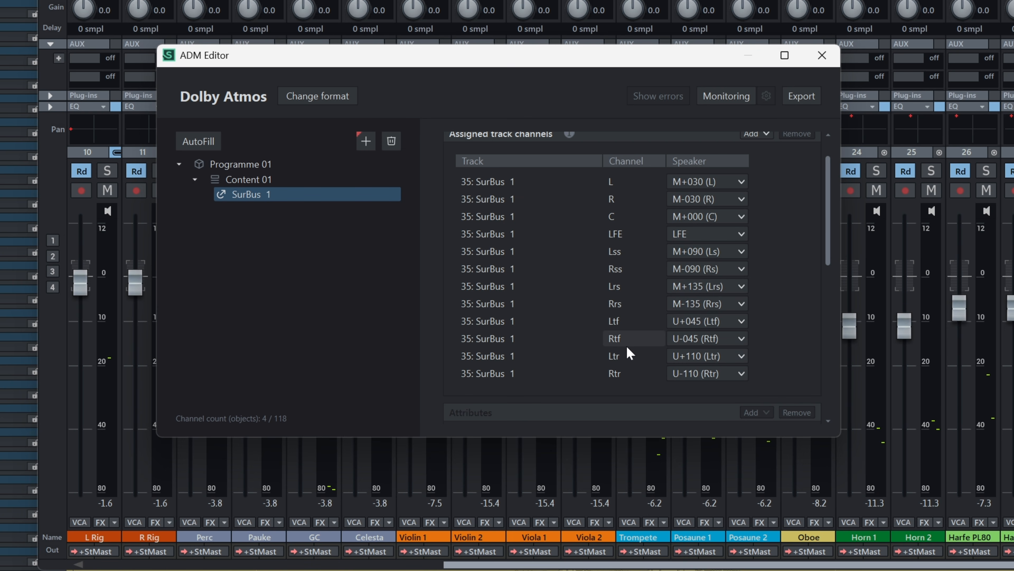
- Activate Dolby Atmos monitoring, enlarge the renderer window and play a short passage to check its output channel levels
click(733, 99)
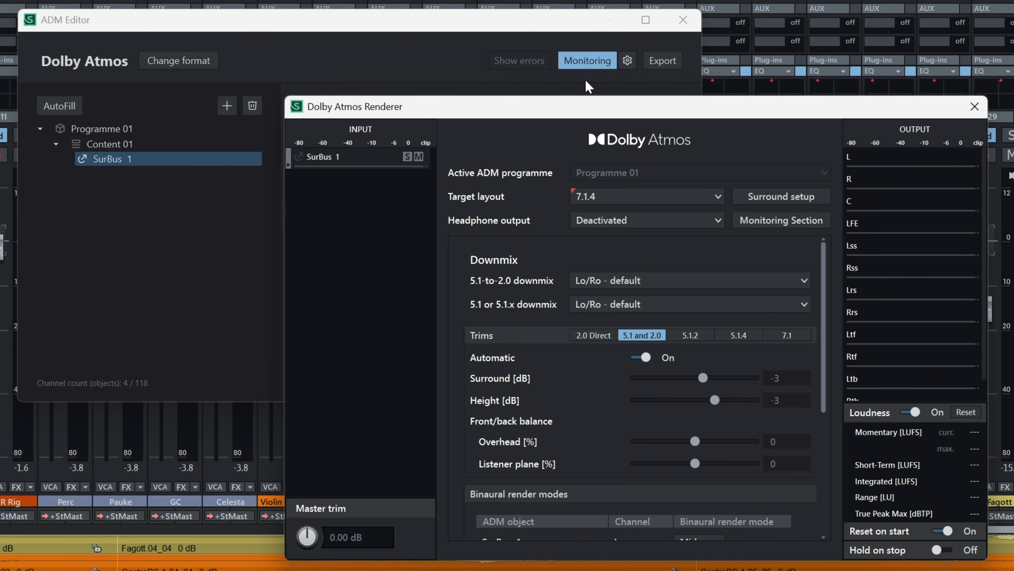
key(space)
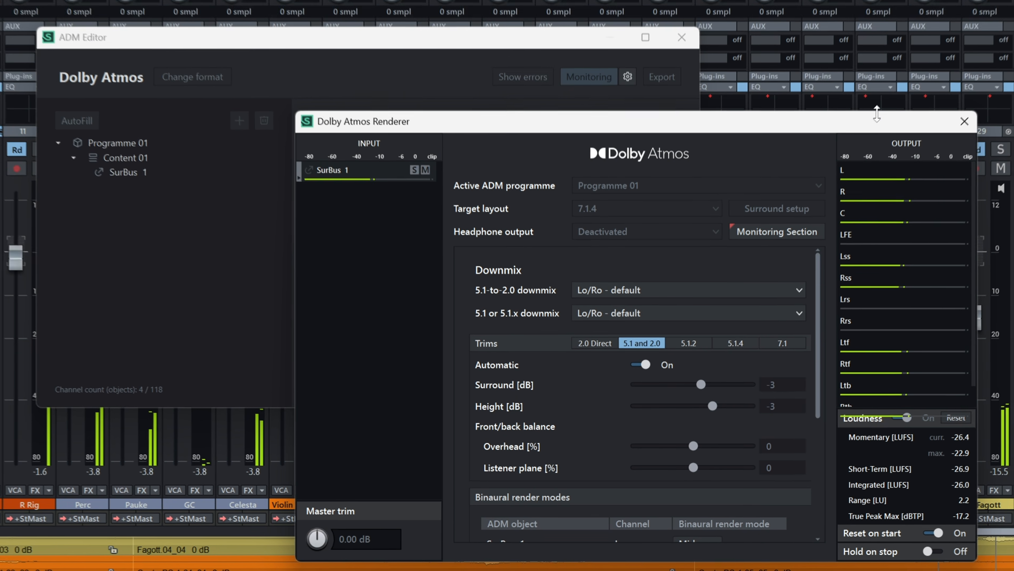
drag(887, 96, 886, 0)
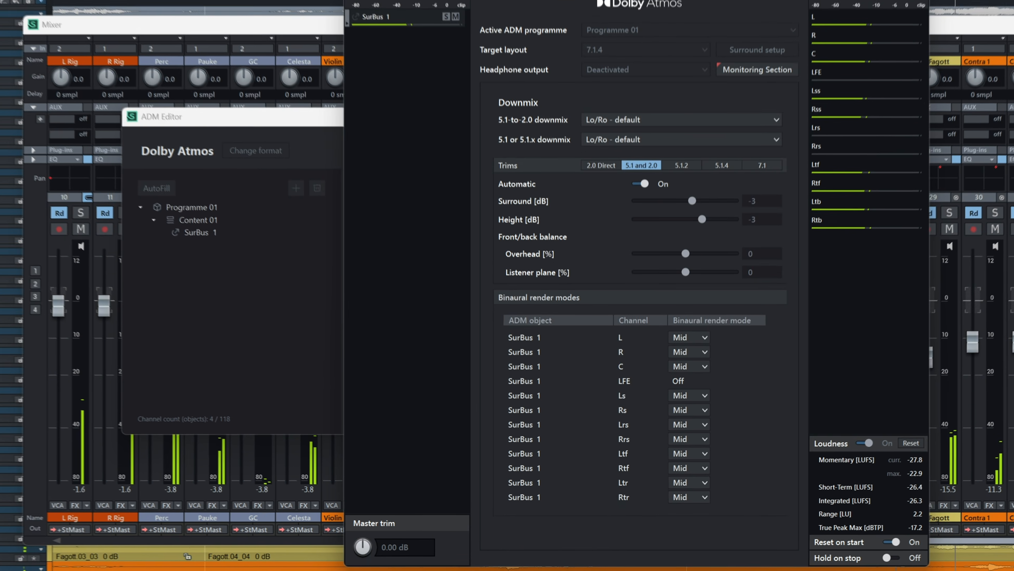
key(space)
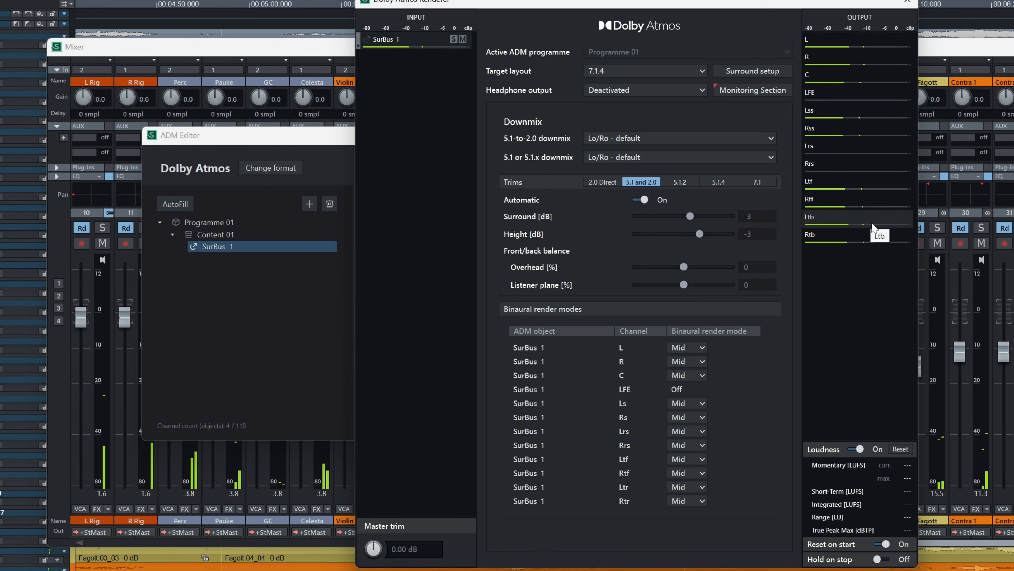
- Close the renderer window, open the project's export settings and review the track/object source options, keeping Stereo master
click(907, 2)
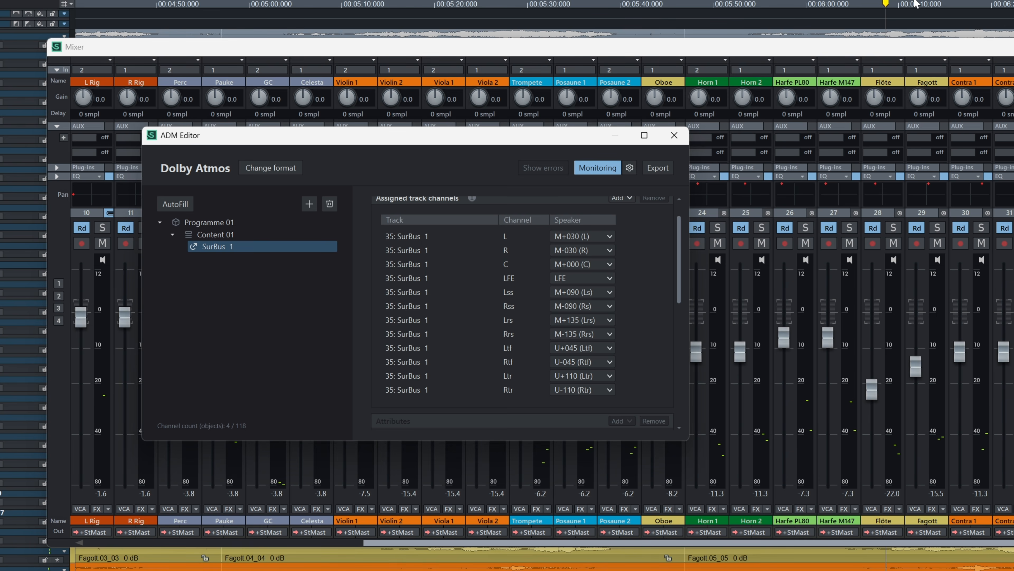
click(658, 167)
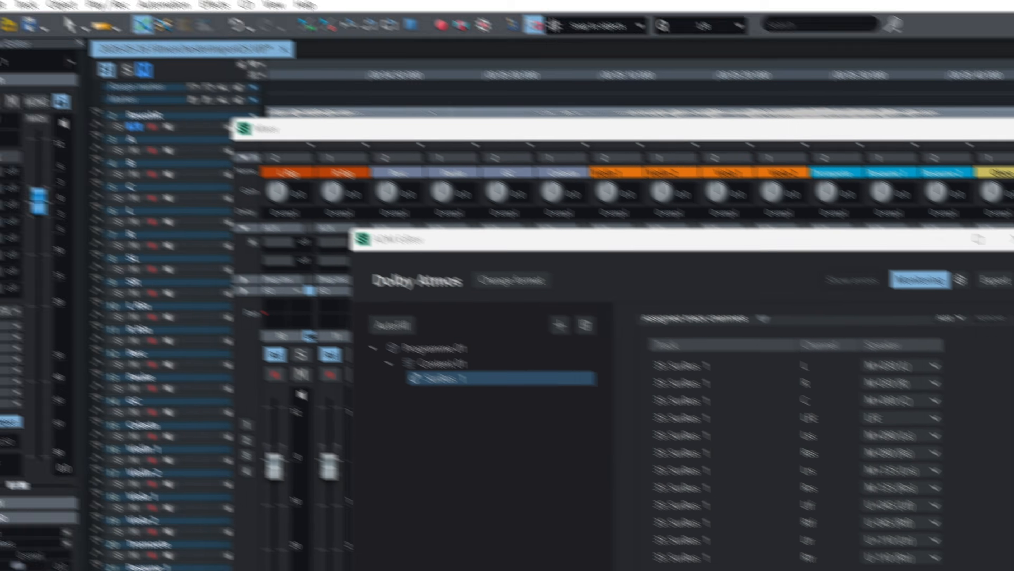
click(11, 25)
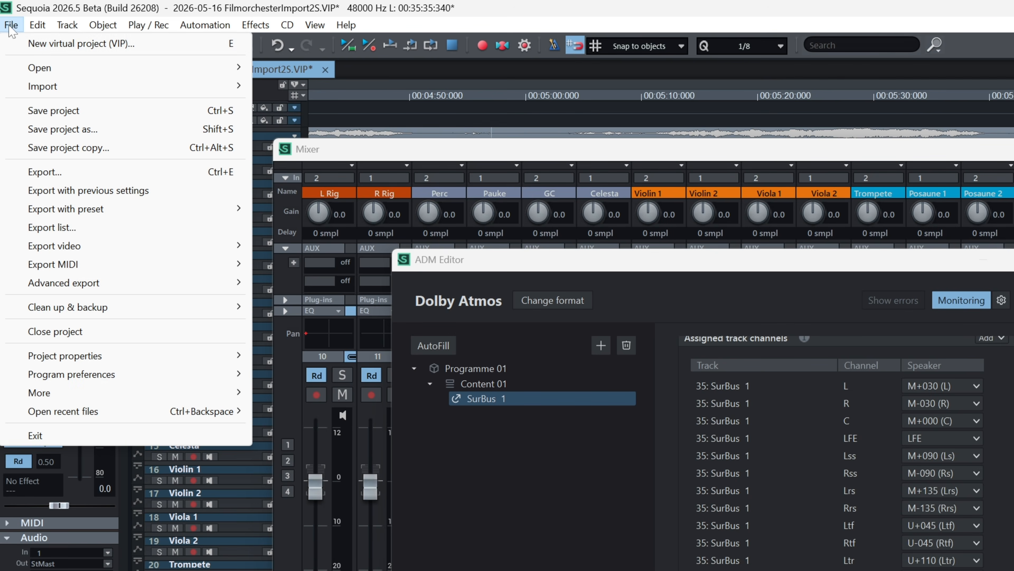
click(34, 172)
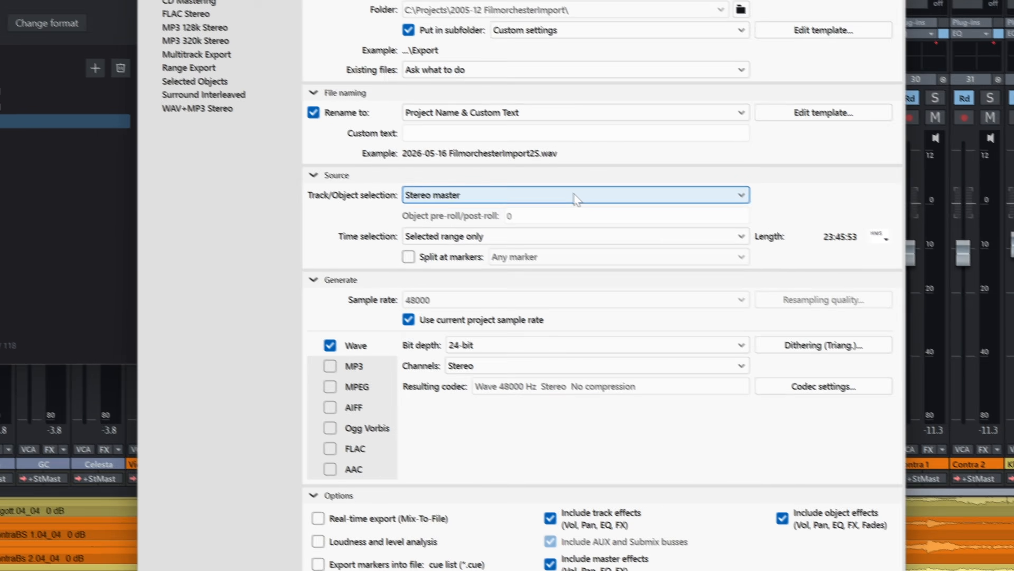
click(575, 196)
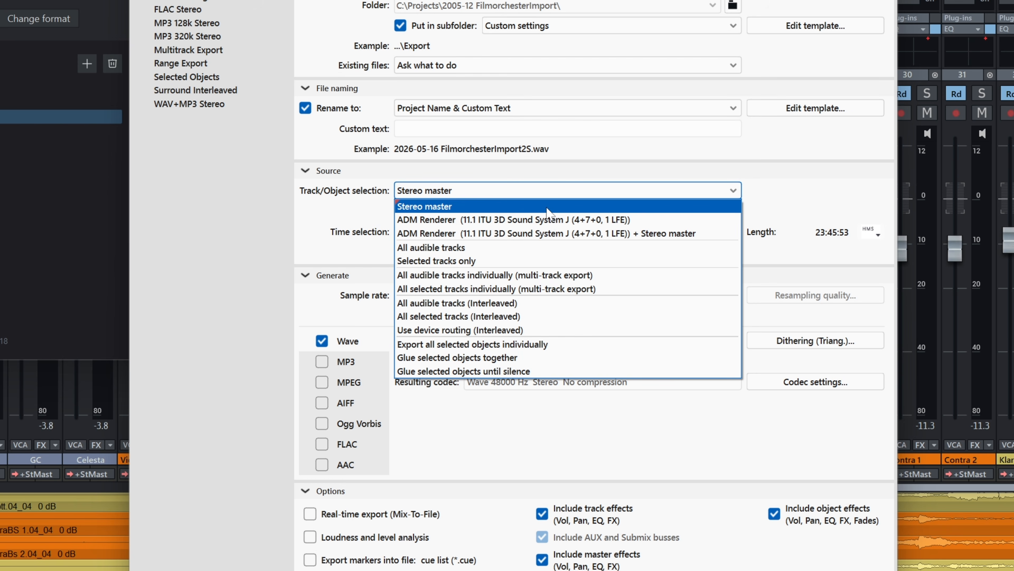
click(547, 207)
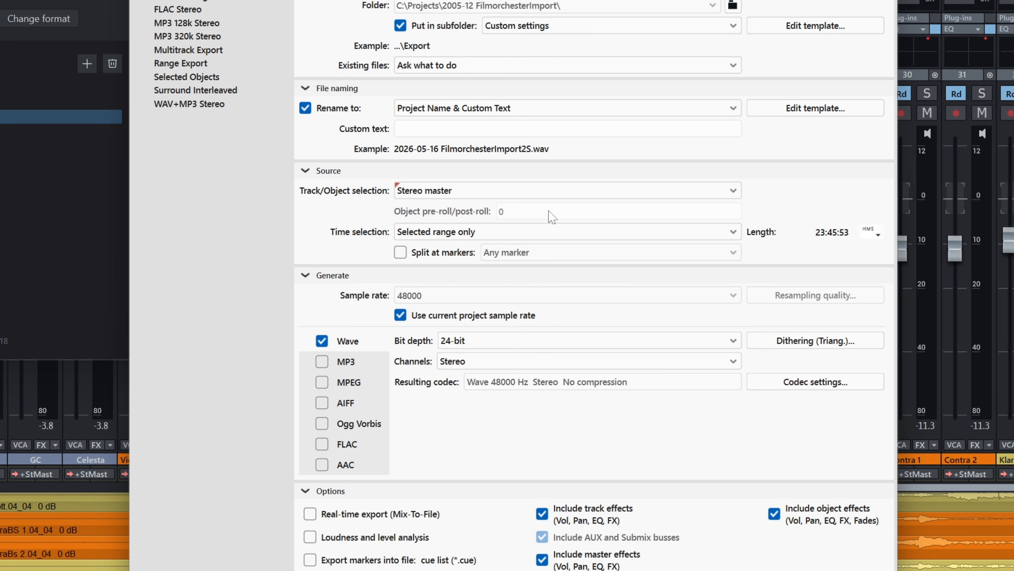
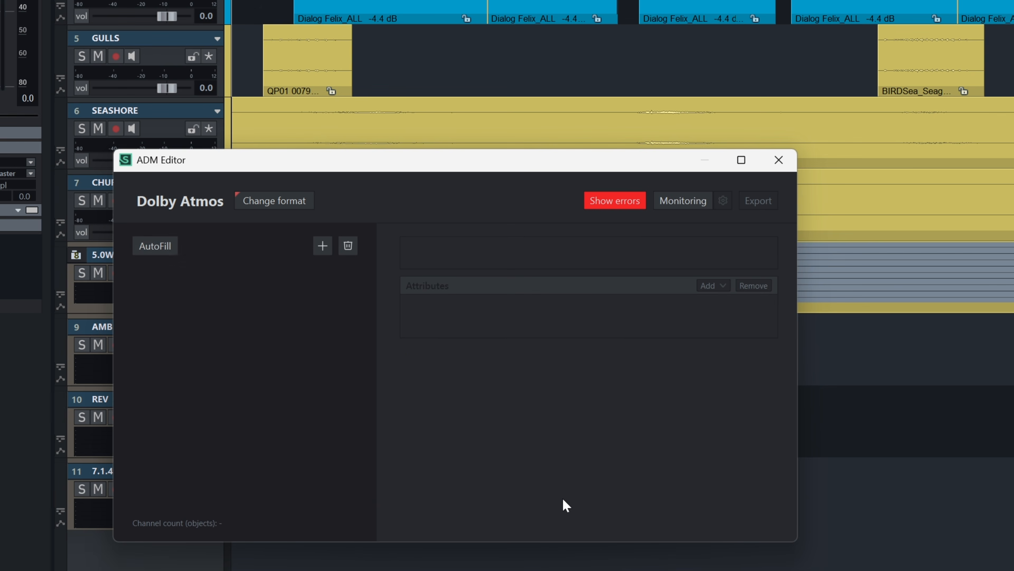
- Autofill the ADM structure and review the track channels assigned to the dialogue objects and the 5.0WIND object
click(175, 251)
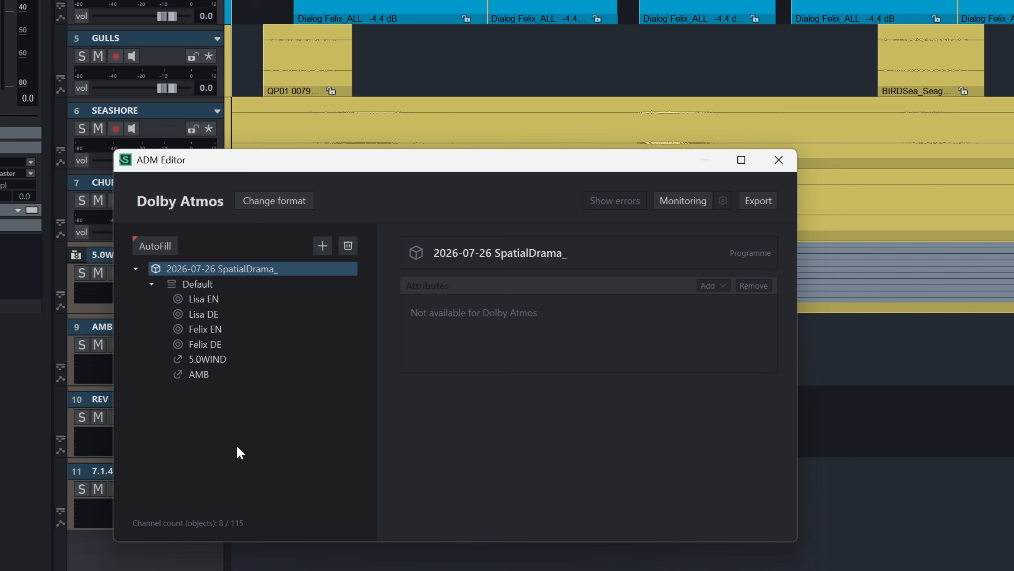
click(235, 298)
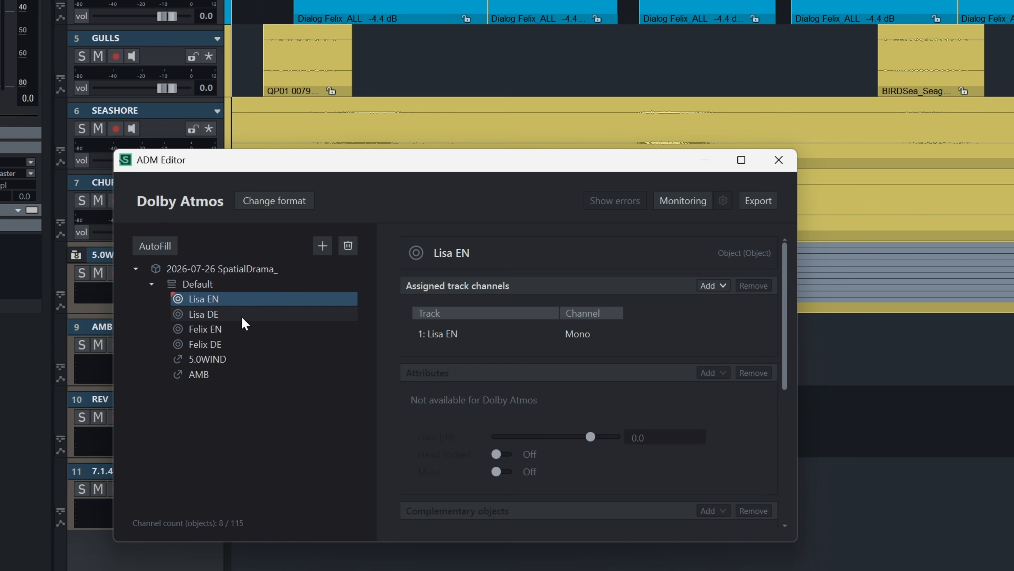
click(242, 315)
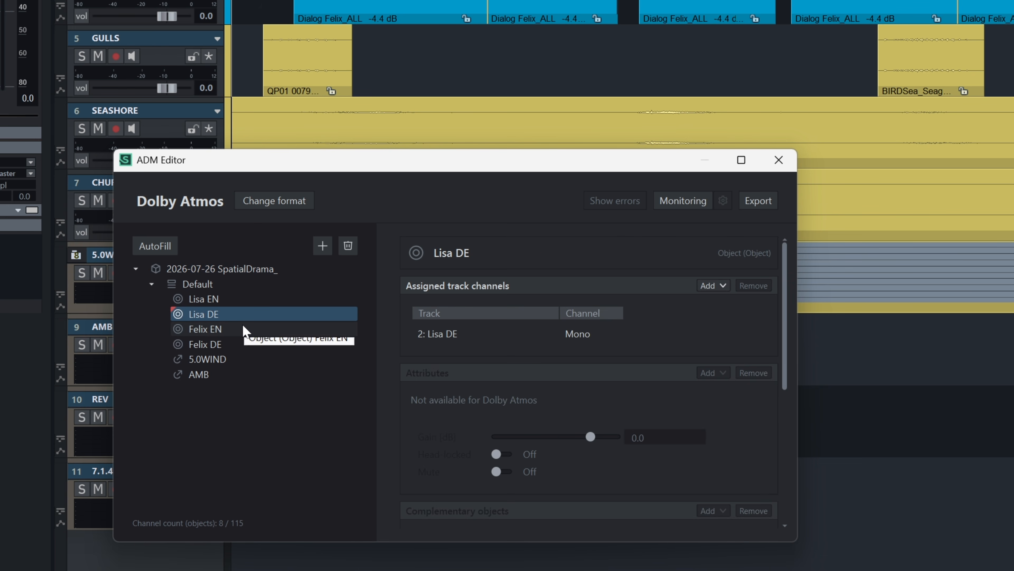
click(244, 330)
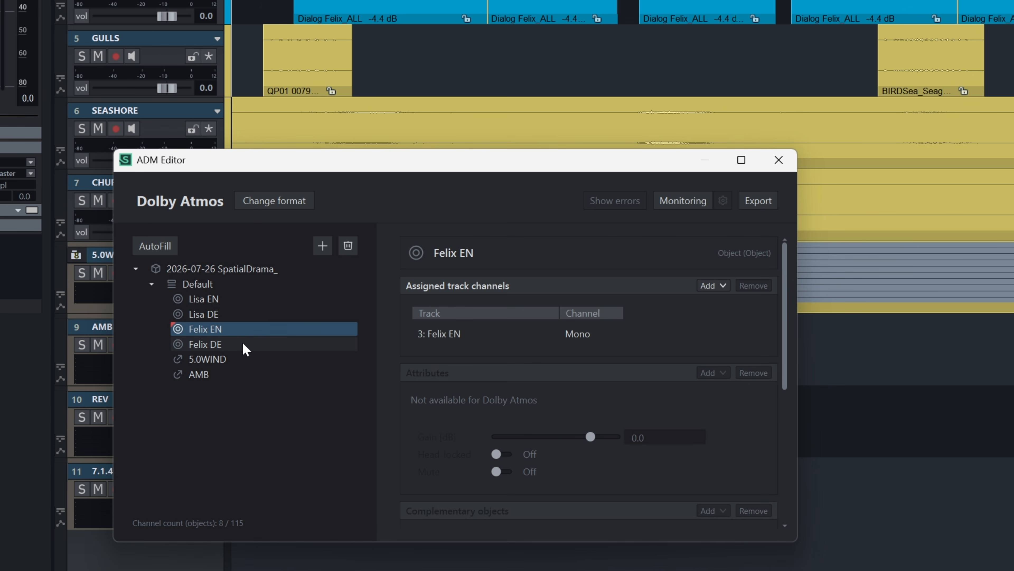
click(243, 343)
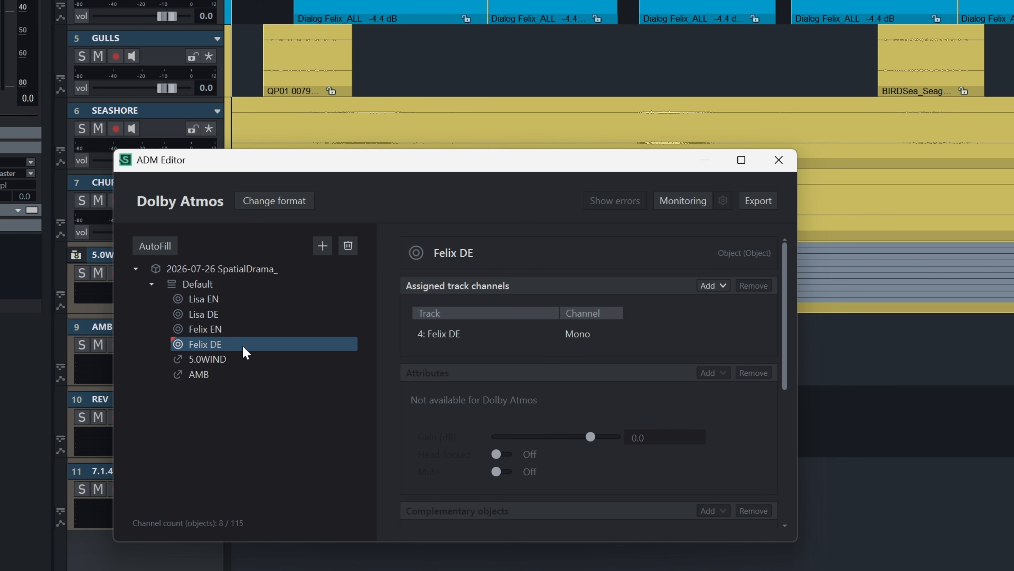
click(252, 305)
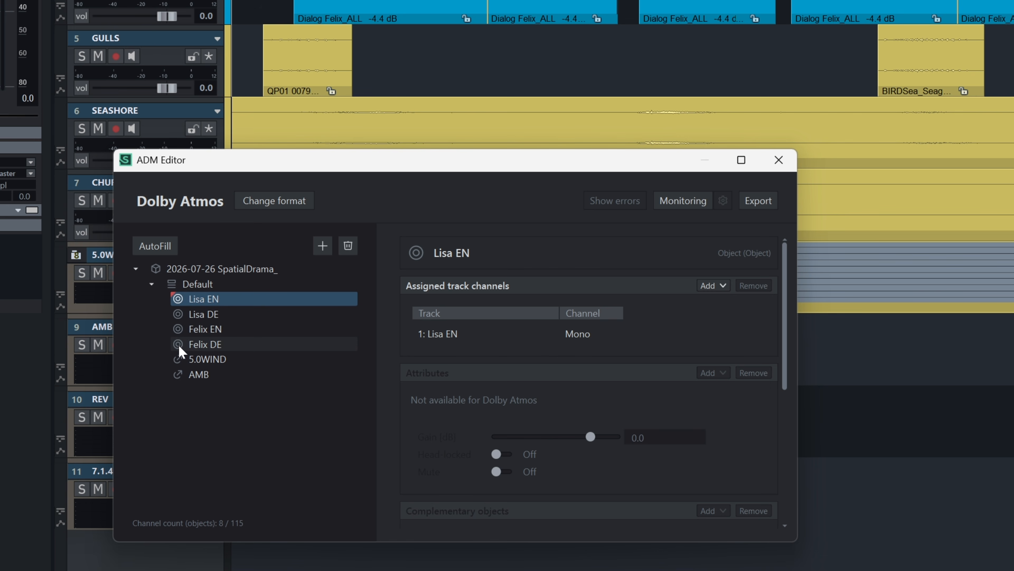
click(233, 358)
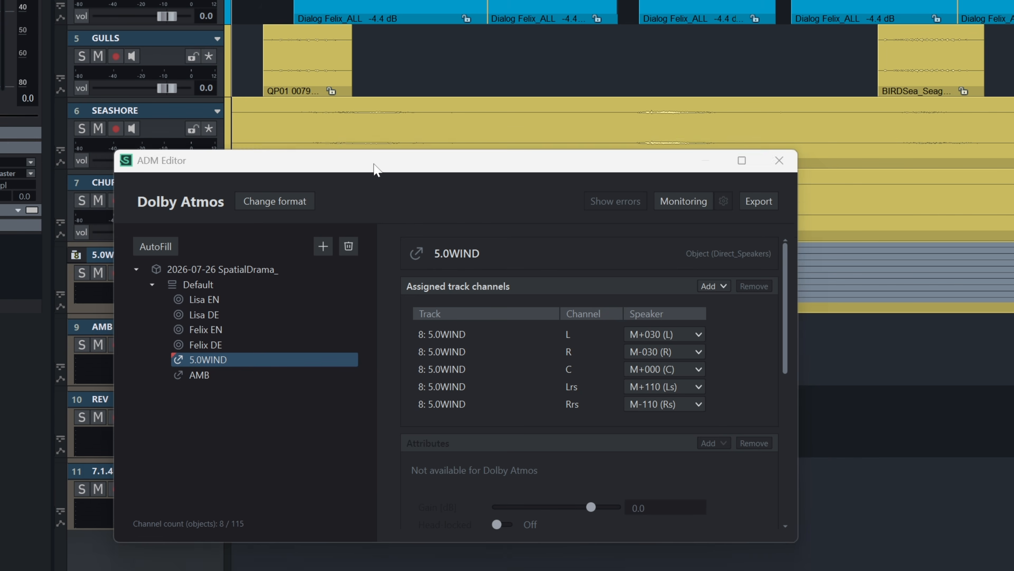
- Move the ADM Editor aside and show the 3D Reverb plug-in of the REV bus from the mixer
drag(372, 159, 663, 382)
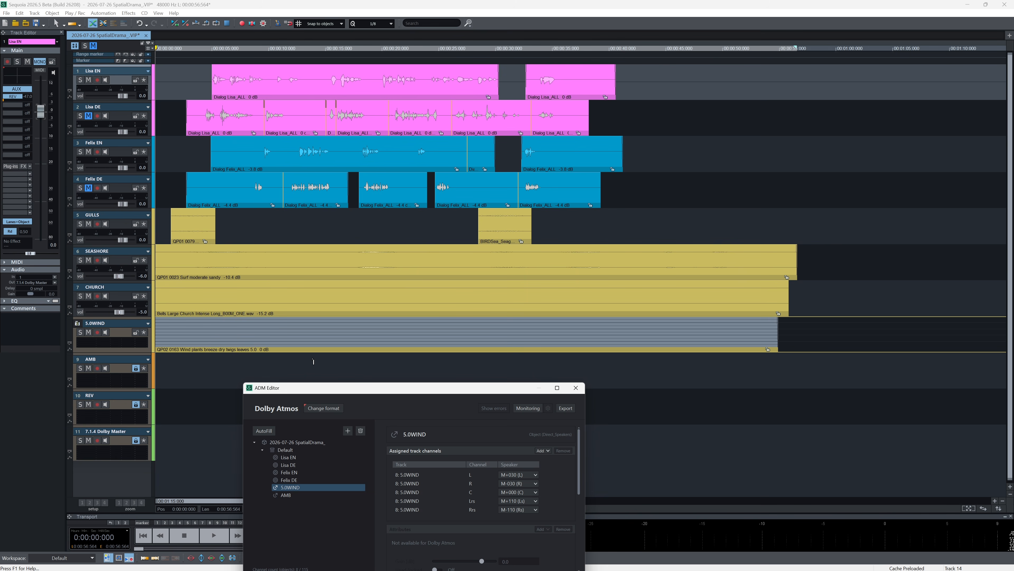
key(m)
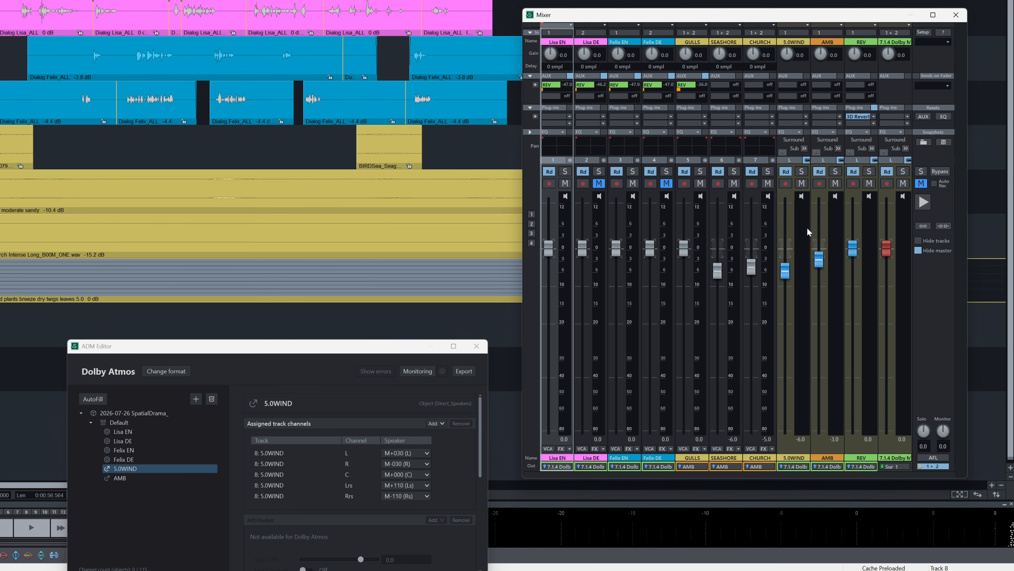
click(858, 116)
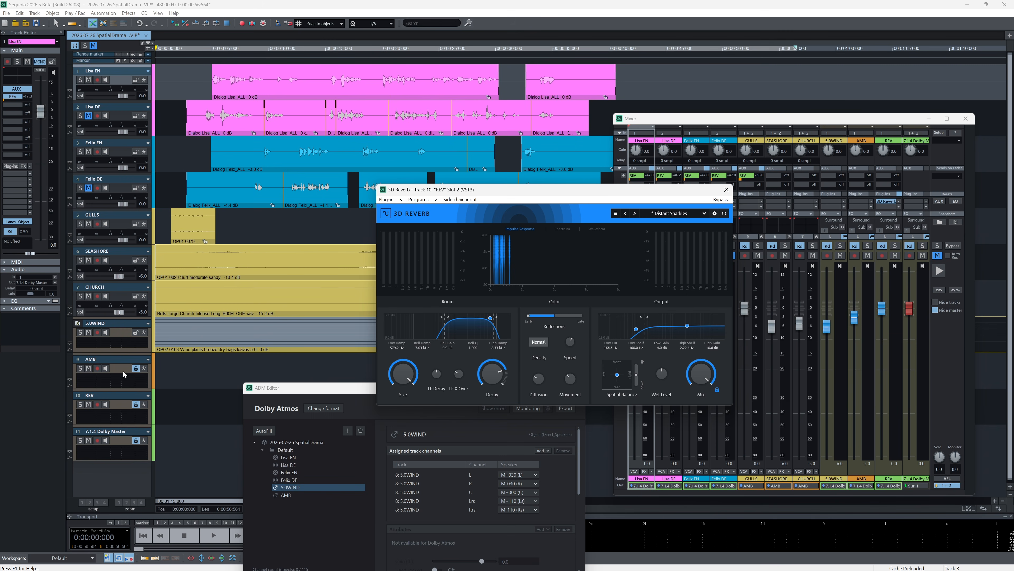
- Add the REV track to the ADM structure as a per-track Direct Speaker object and compare its channels with 5.0WIND
click(119, 404)
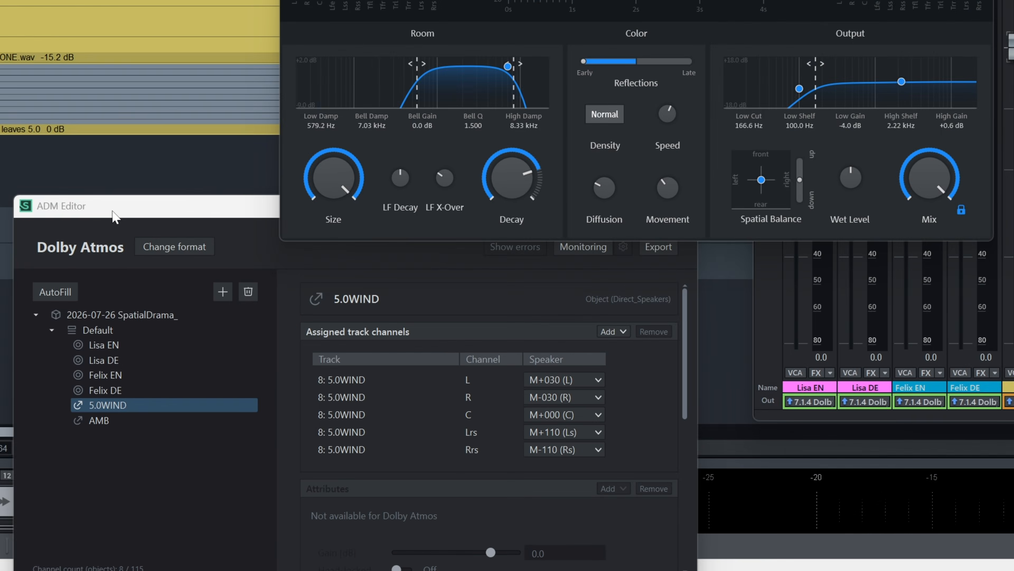
click(292, 391)
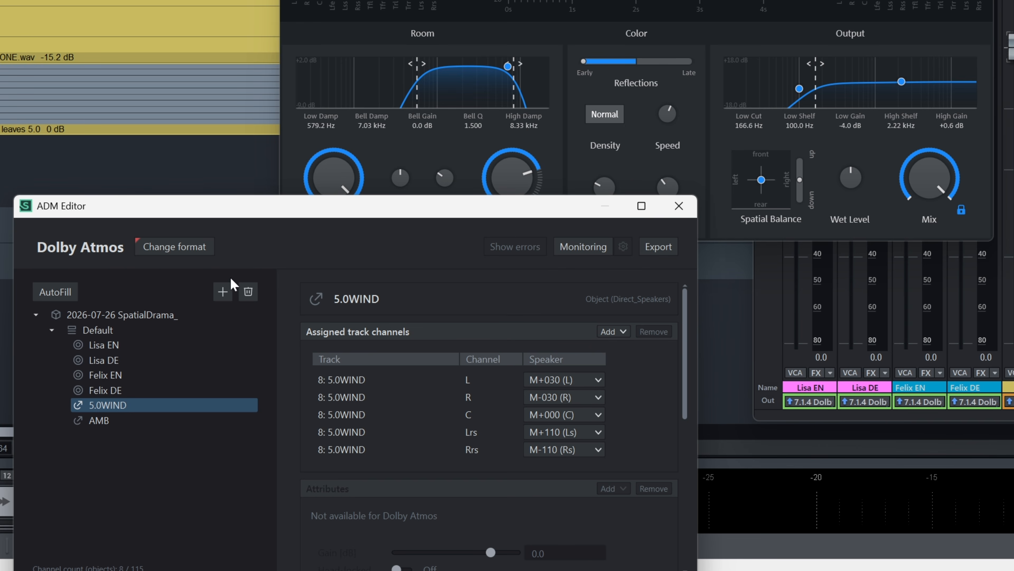
click(224, 293)
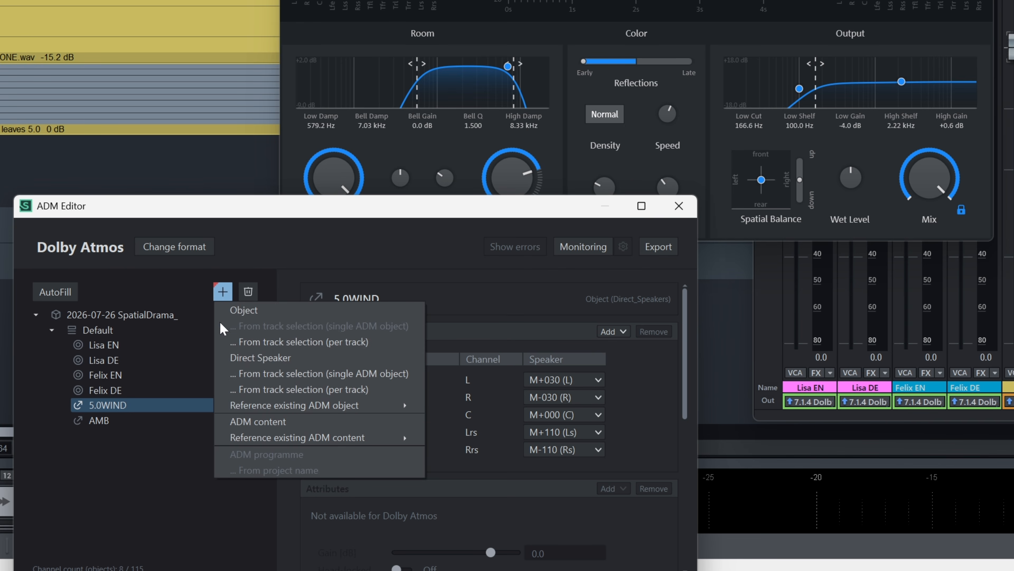
click(336, 390)
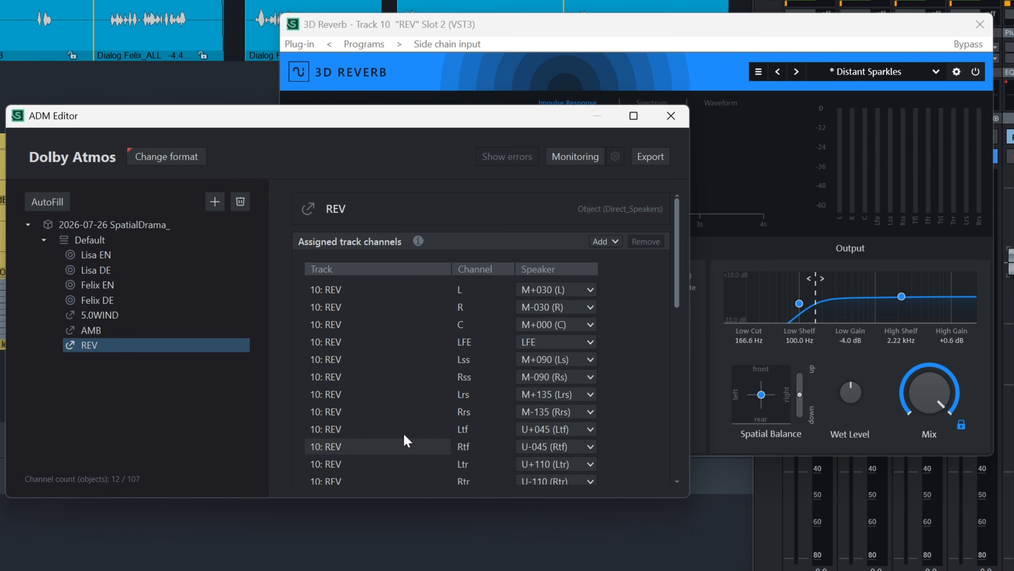
click(118, 313)
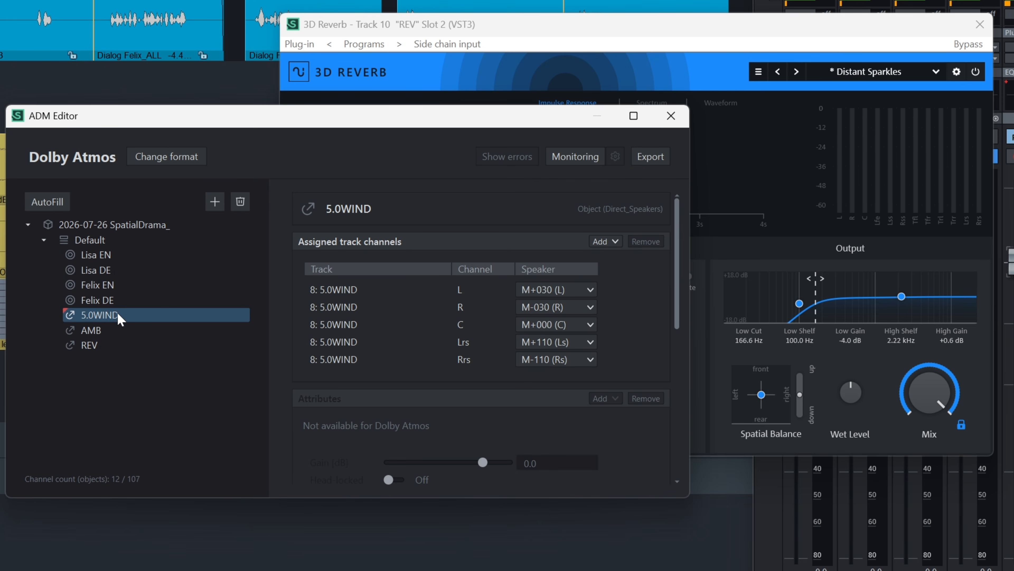
- Activate ADM monitoring on the 7.1.4 Dolby Master bus and set the renderer's headphone output to Binaural
key(alt)
click(576, 163)
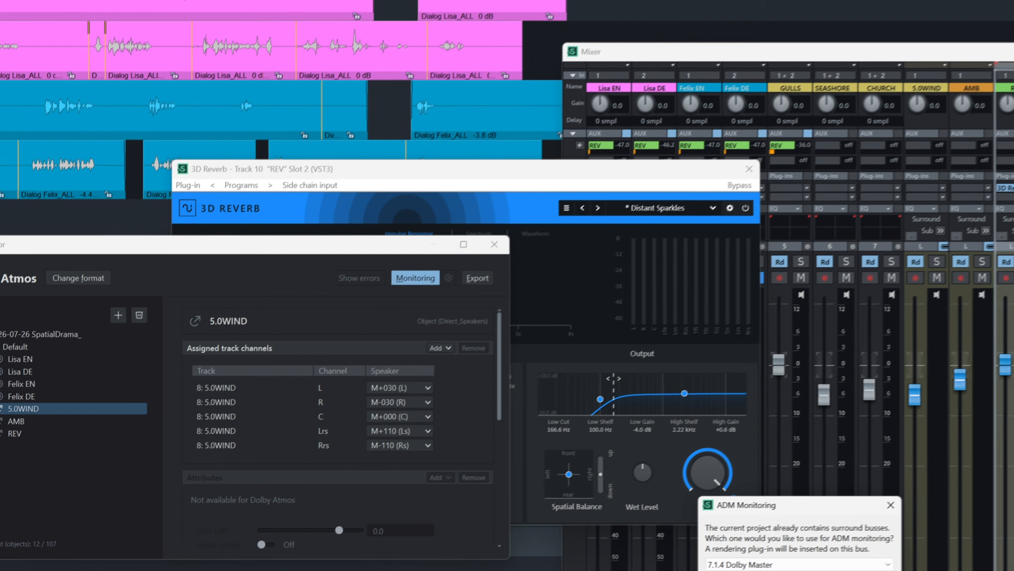
key(Return)
drag(642, 34, 501, 34)
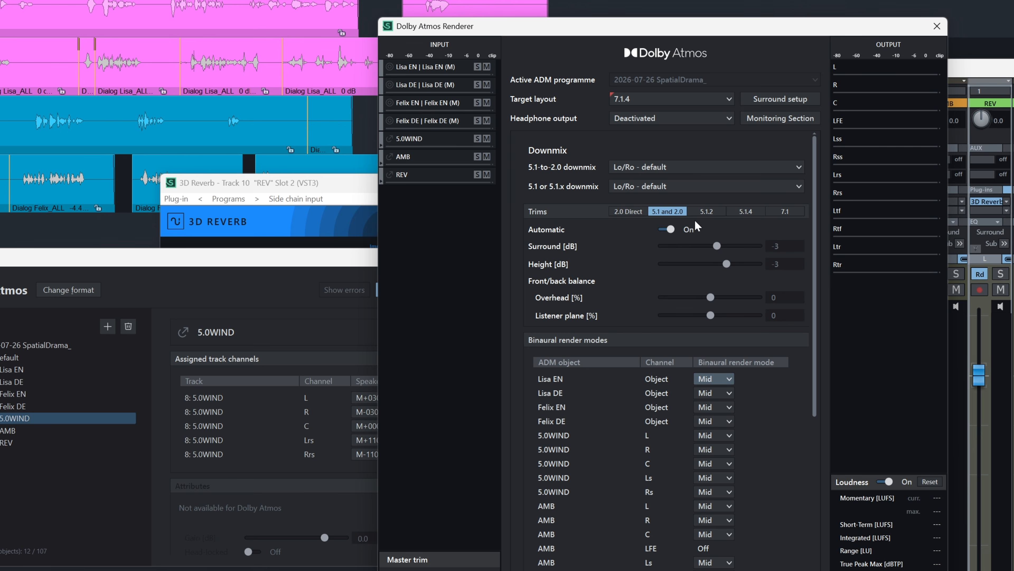
click(652, 121)
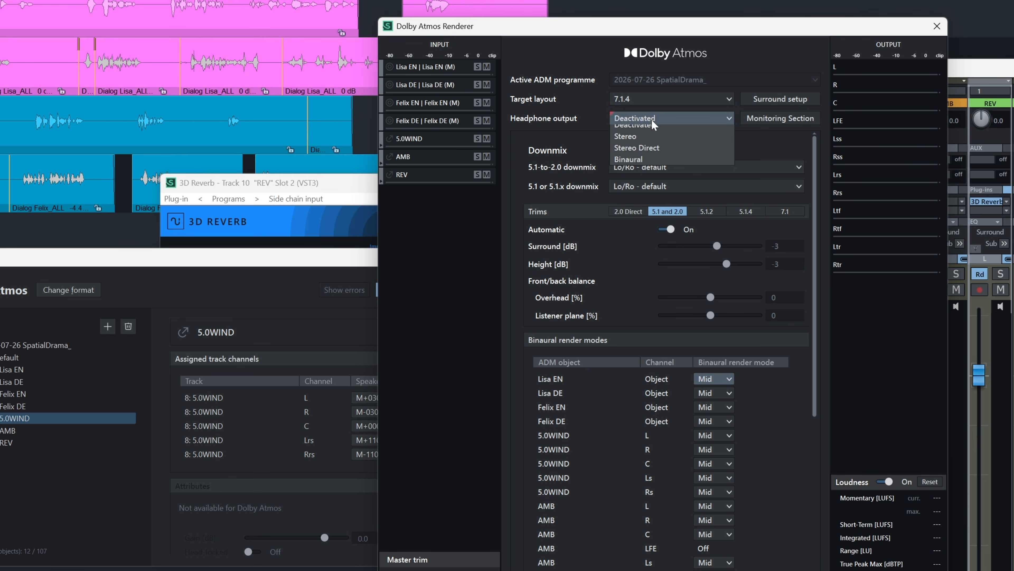
click(657, 163)
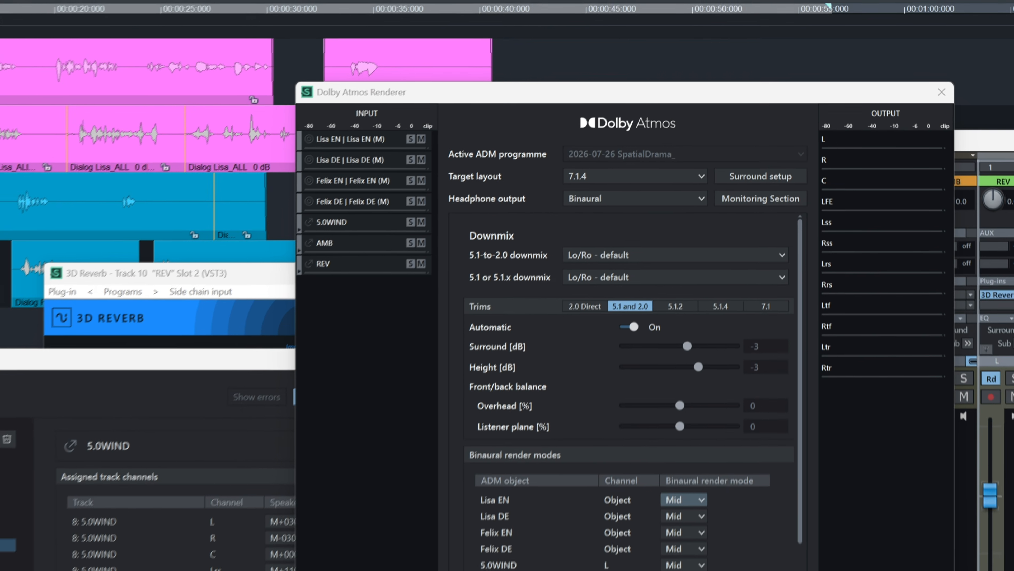
- In the monitoring section, assign the Dolby Atmos headphone output as the source of input II and activate that input
click(781, 118)
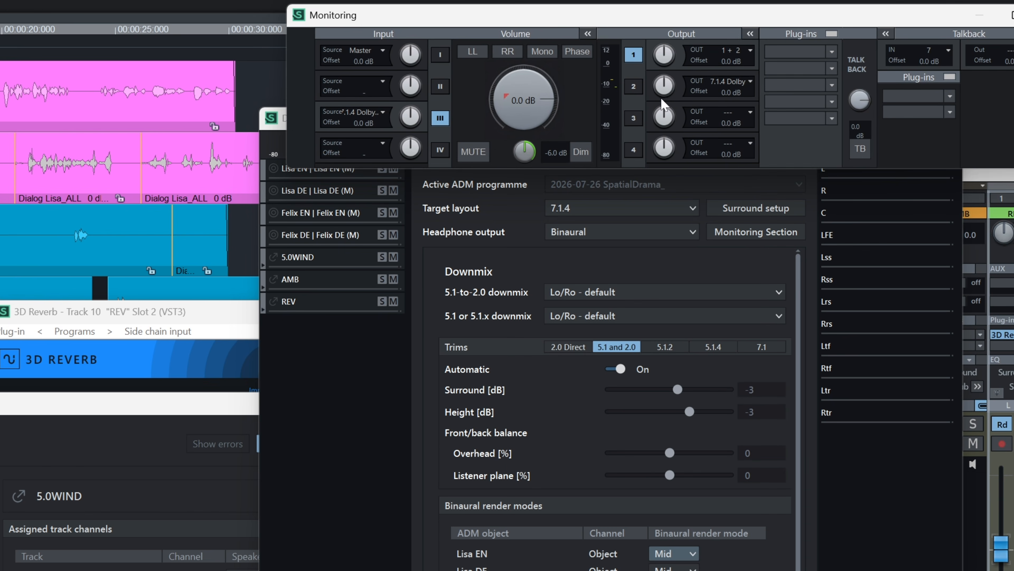
click(384, 84)
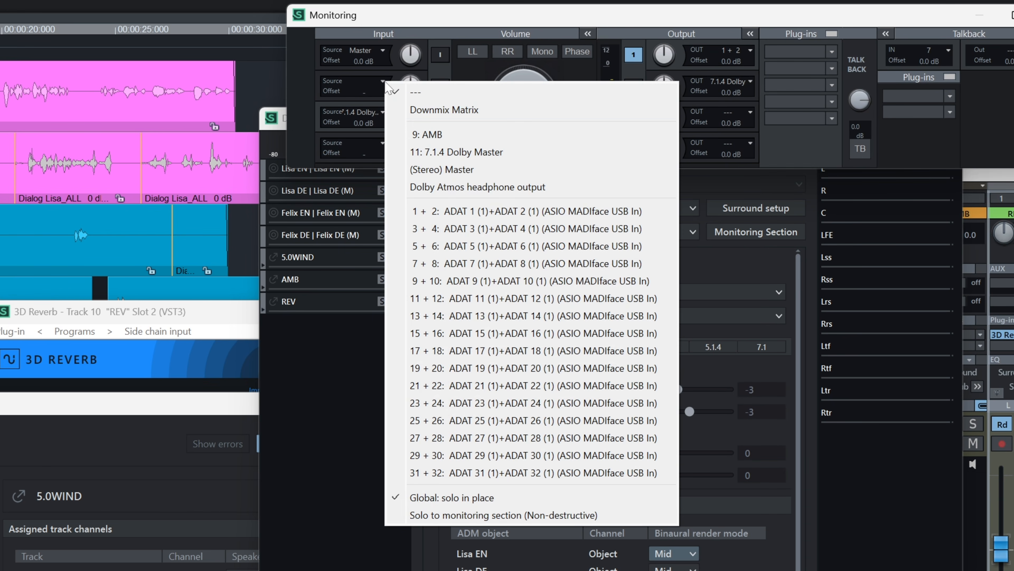
click(435, 191)
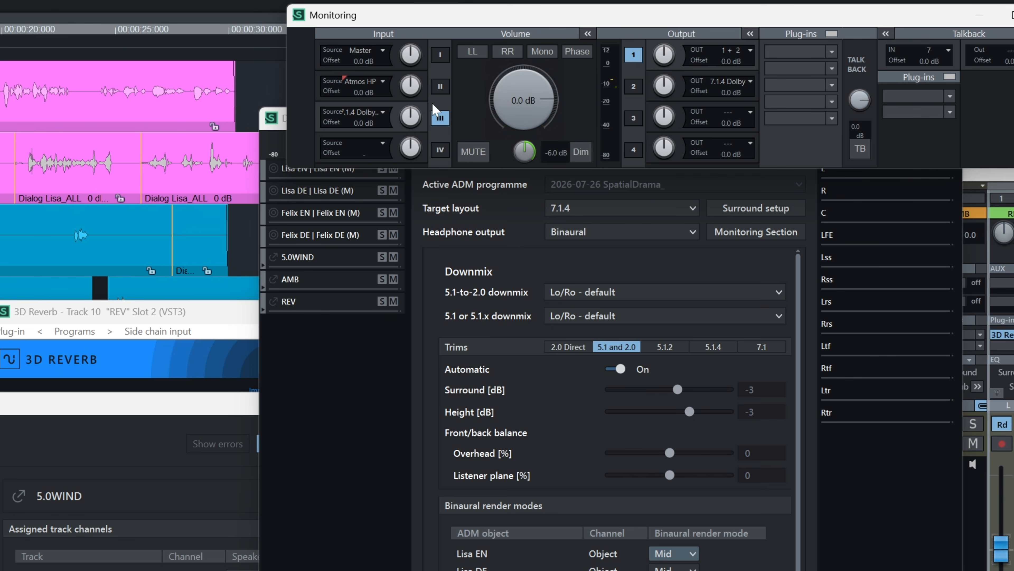
click(440, 87)
key(F3)
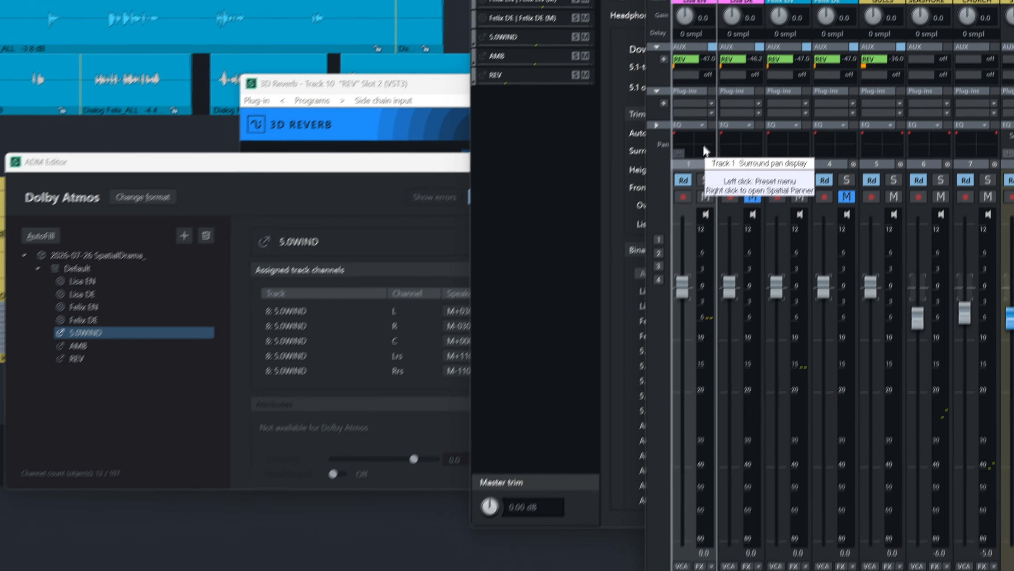
- Open the Spatial Panner for the first English dialogue track and compare its Atmos and 7.1.4 Dolby Master targets
double_click(611, 276)
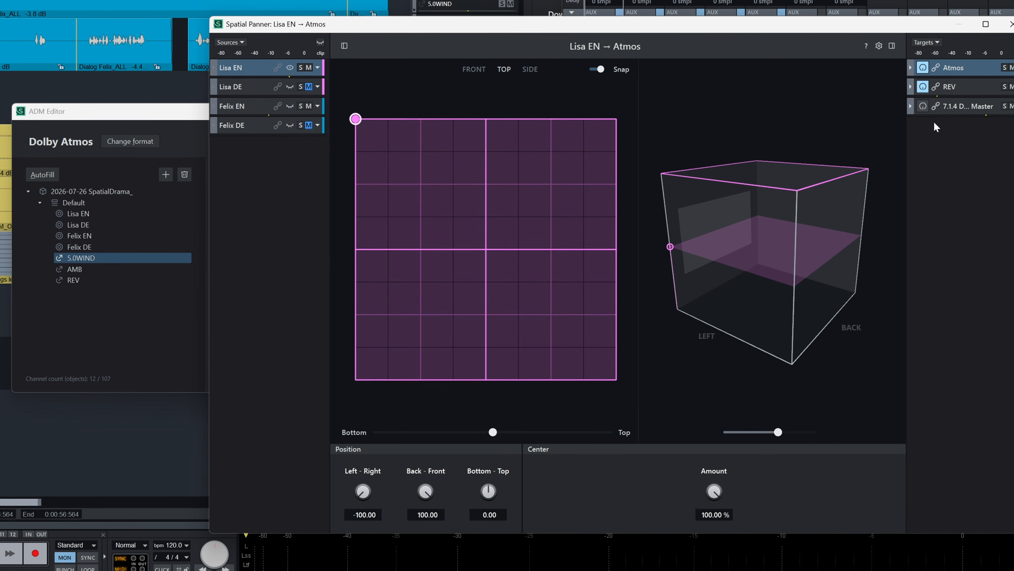
click(955, 105)
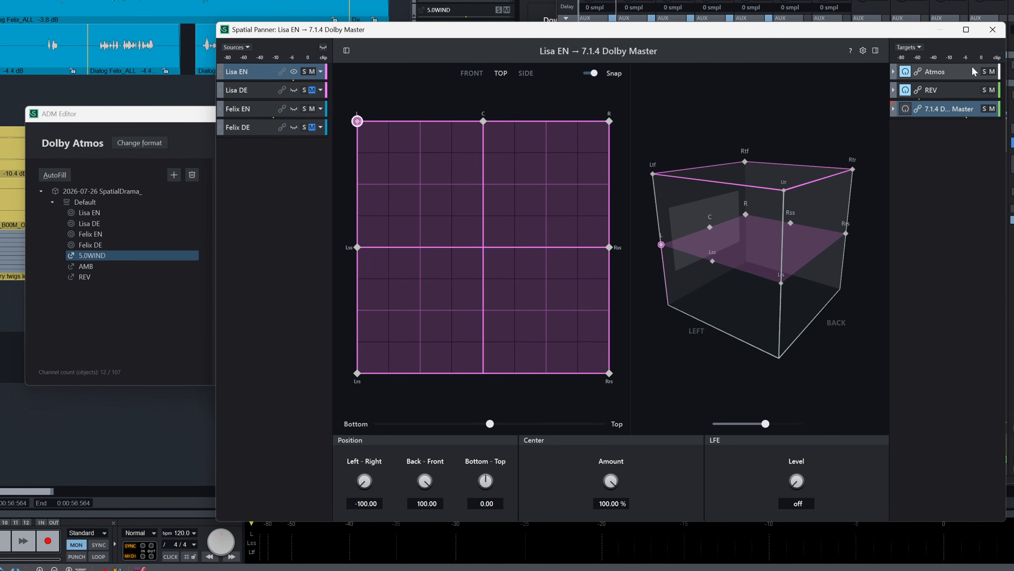
click(934, 71)
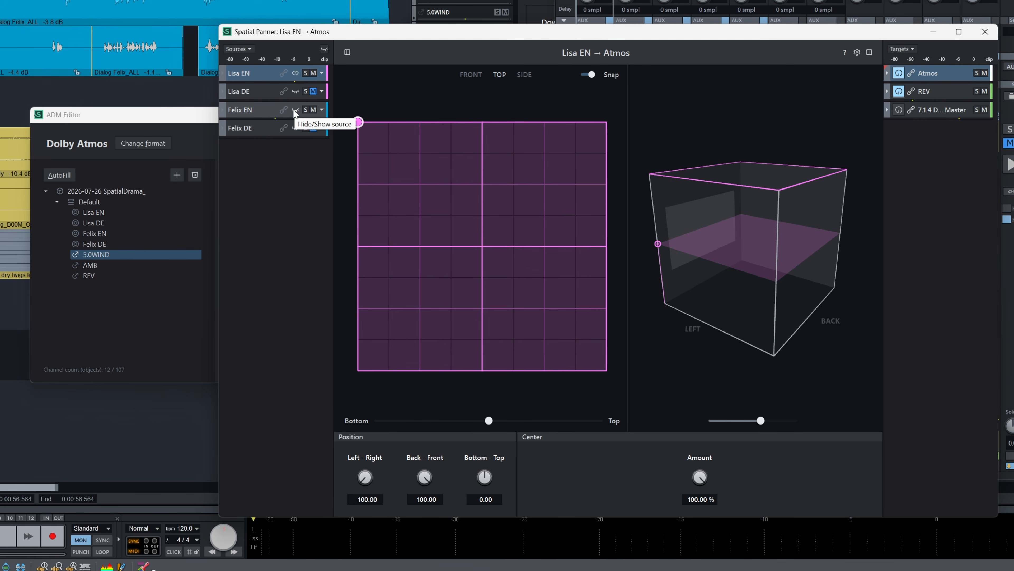
- For the Atmos target, place the first English dialogue at about -25.5 left-right, 92.6 back-front and the second at about 27.3, 92.2
drag(359, 125, 451, 131)
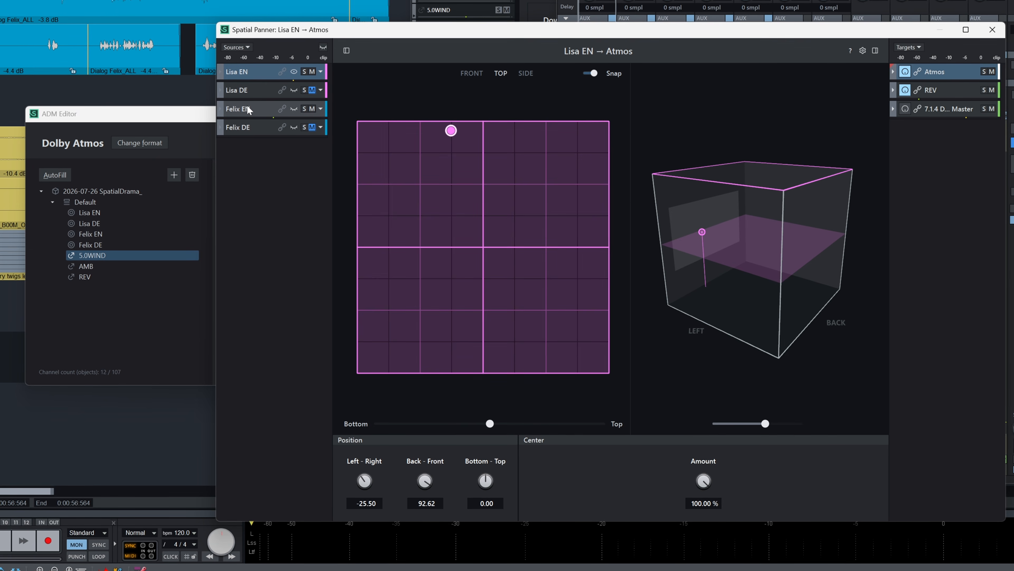
click(264, 108)
drag(357, 121, 518, 133)
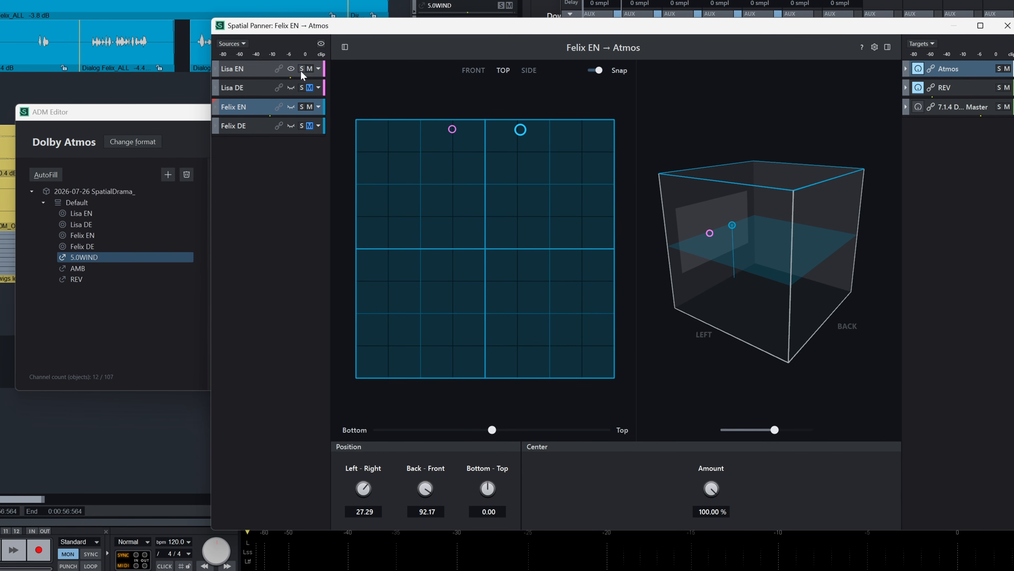
- Show all sources and place the first German dialogue at -25.50 left-right, 92.62 back-front, the second at 28.19, 92.62, for the Atmos target
click(322, 43)
click(321, 43)
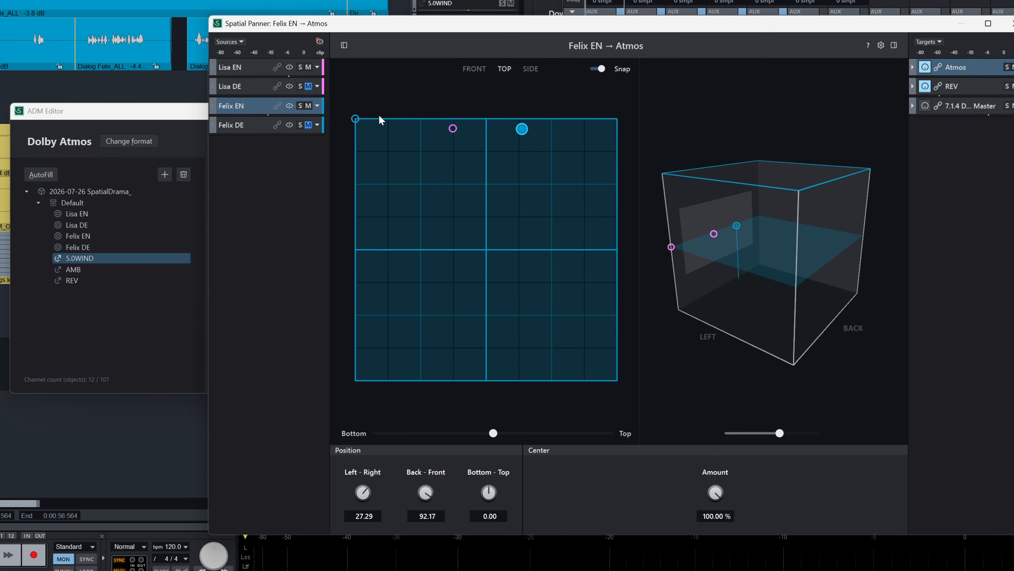
click(355, 119)
drag(355, 119, 453, 127)
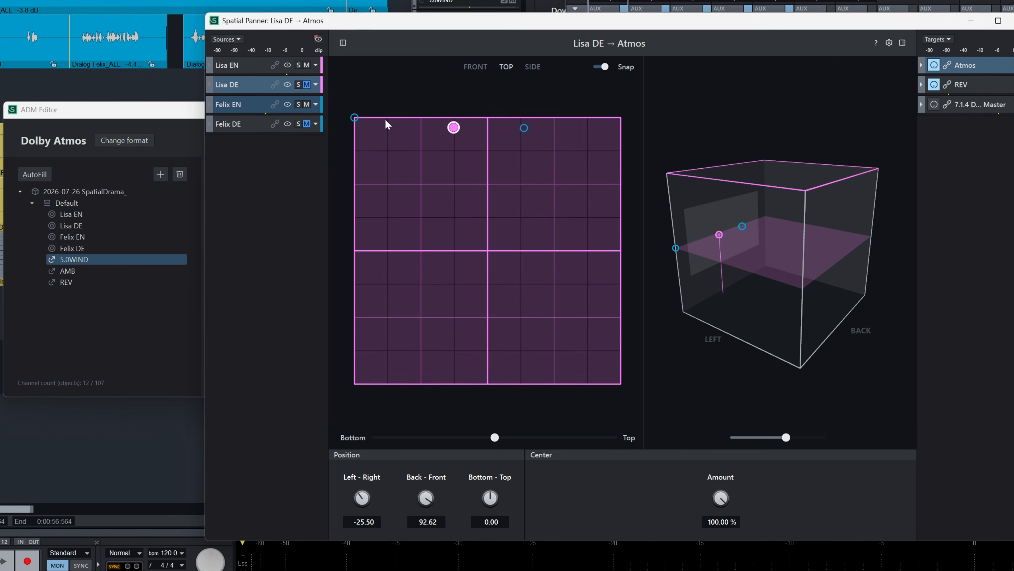
click(354, 118)
drag(355, 119, 526, 128)
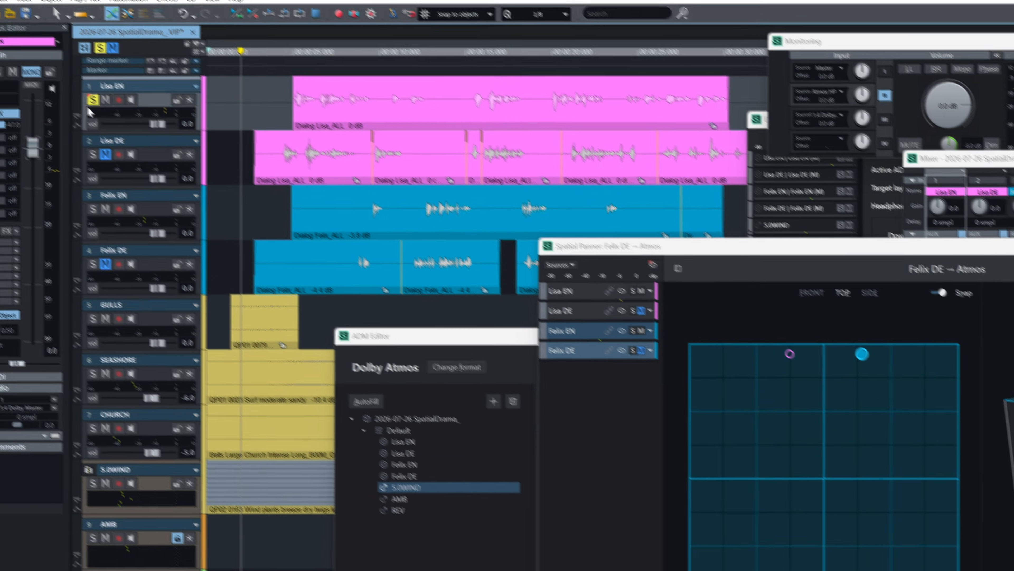
- Solo both English dialogue tracks, play them back from shortly before their first words, and clear the solos
click(93, 209)
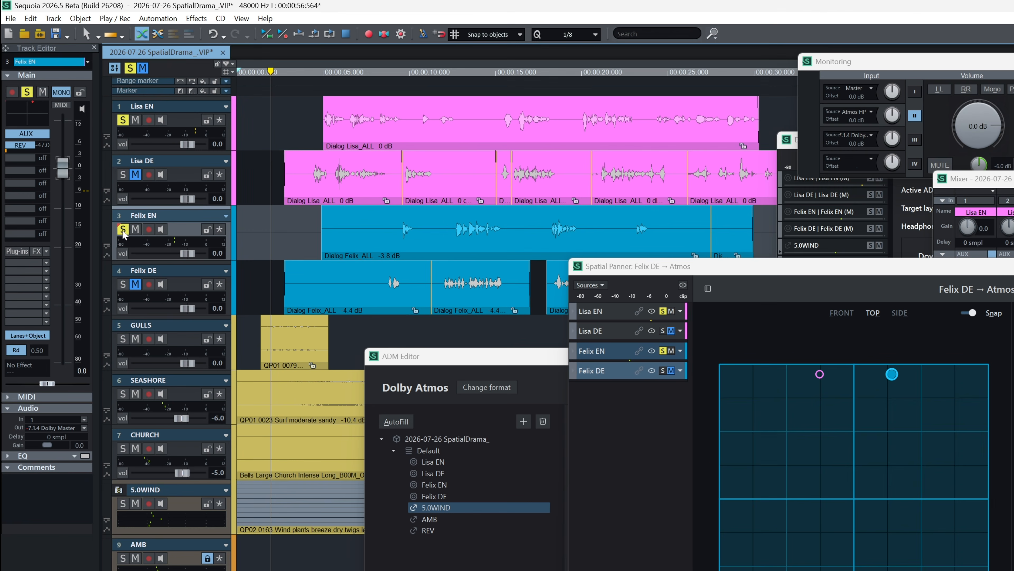
click(314, 121)
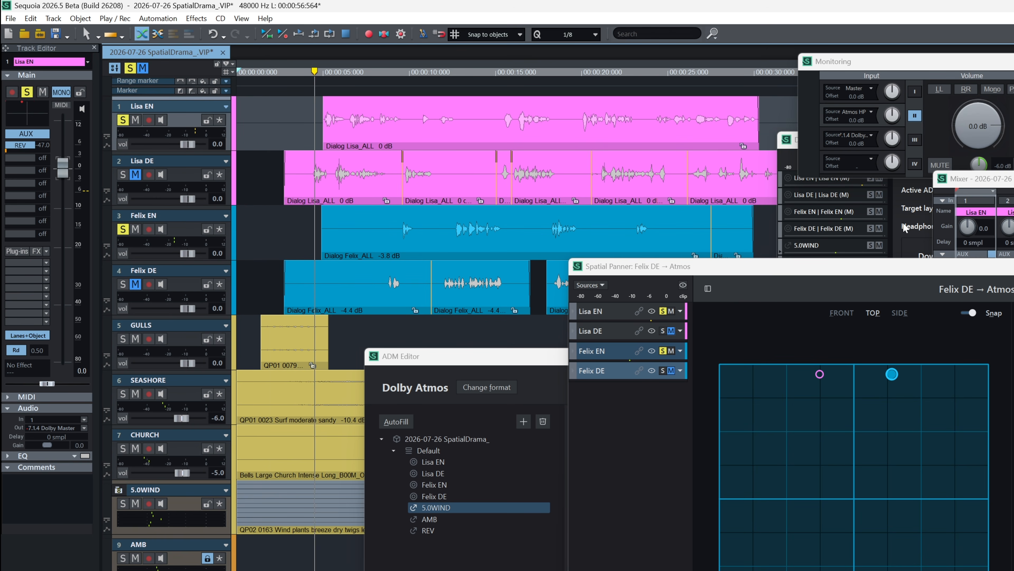
key(space)
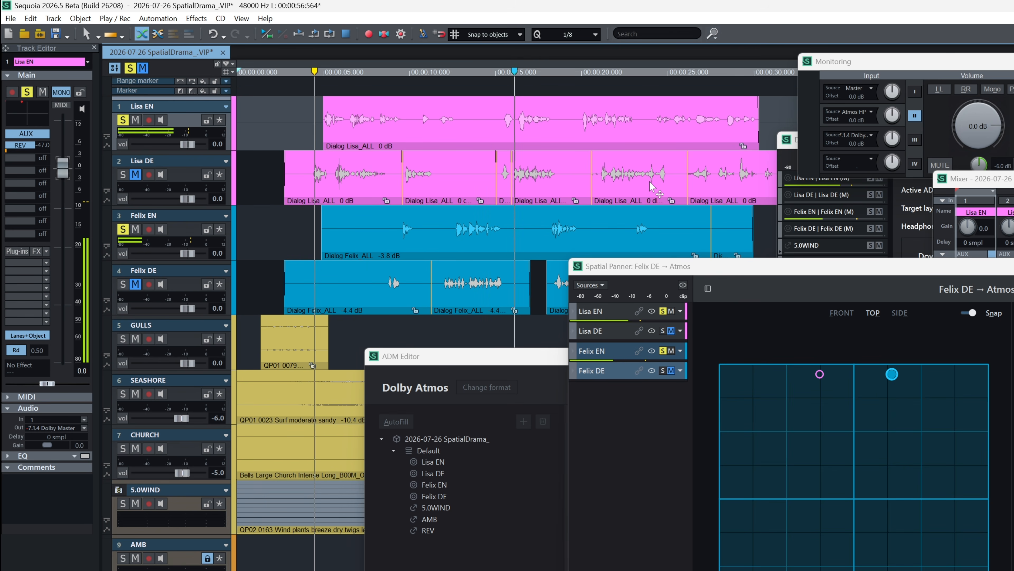
key(space)
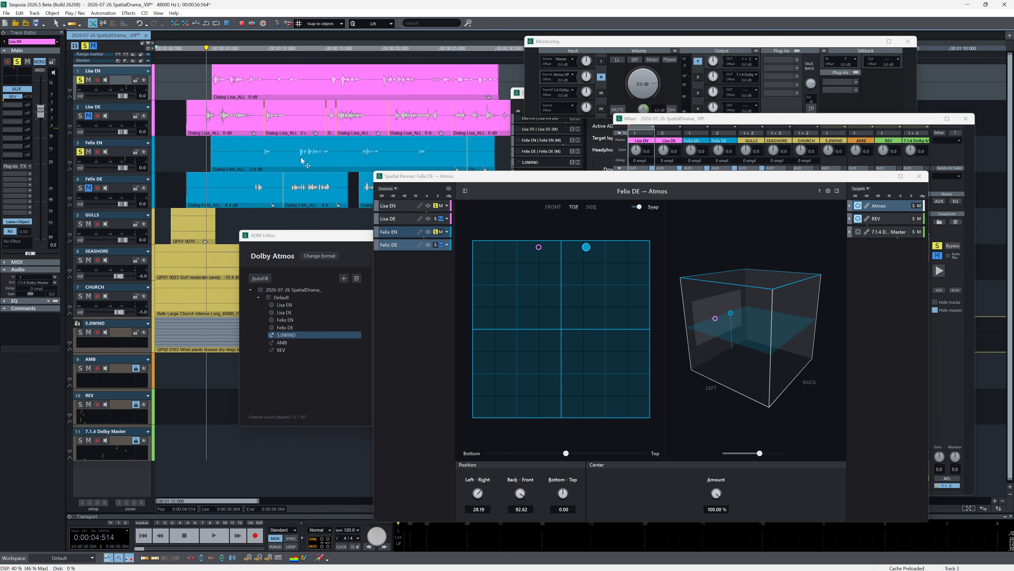
click(81, 152)
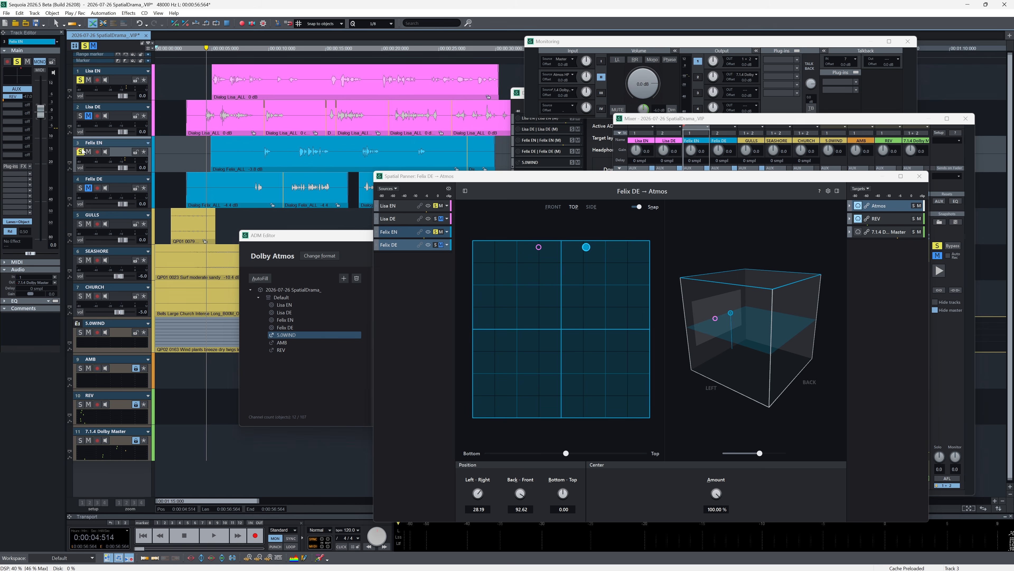
click(81, 80)
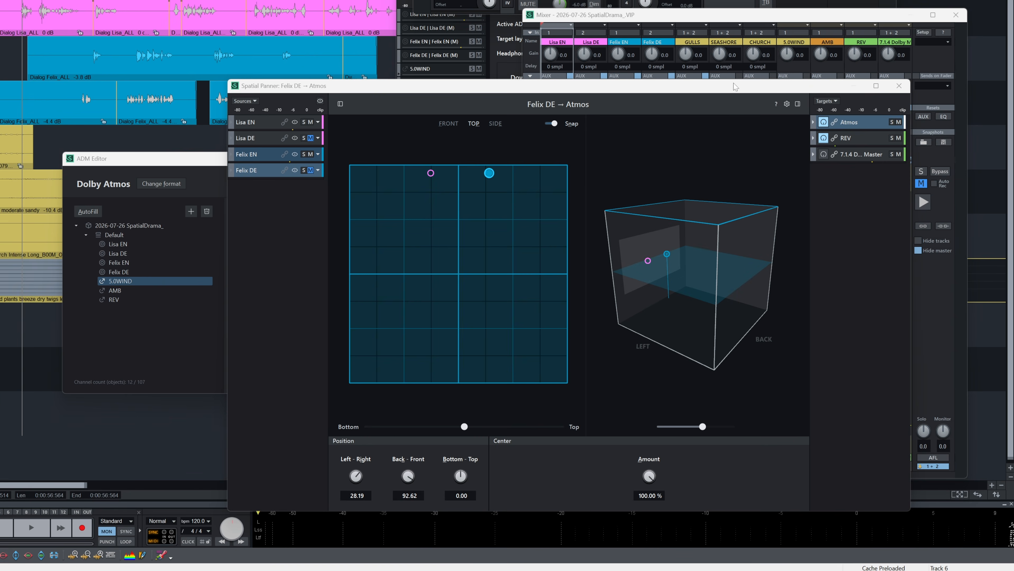
- Open the Spatial Panner for the SEASHORE track from the mixer and set its spread to 45 %
click(728, 16)
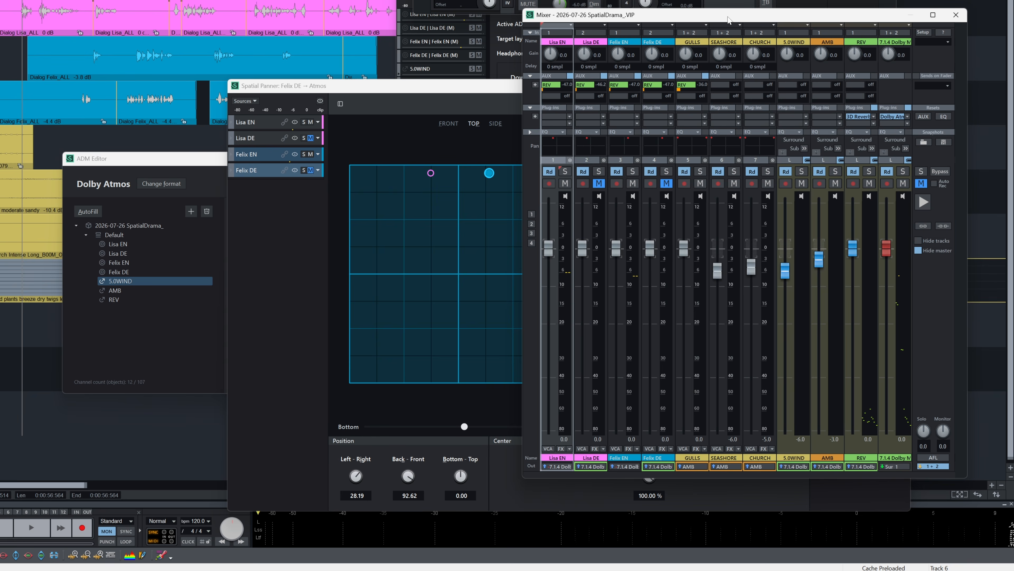
double_click(724, 153)
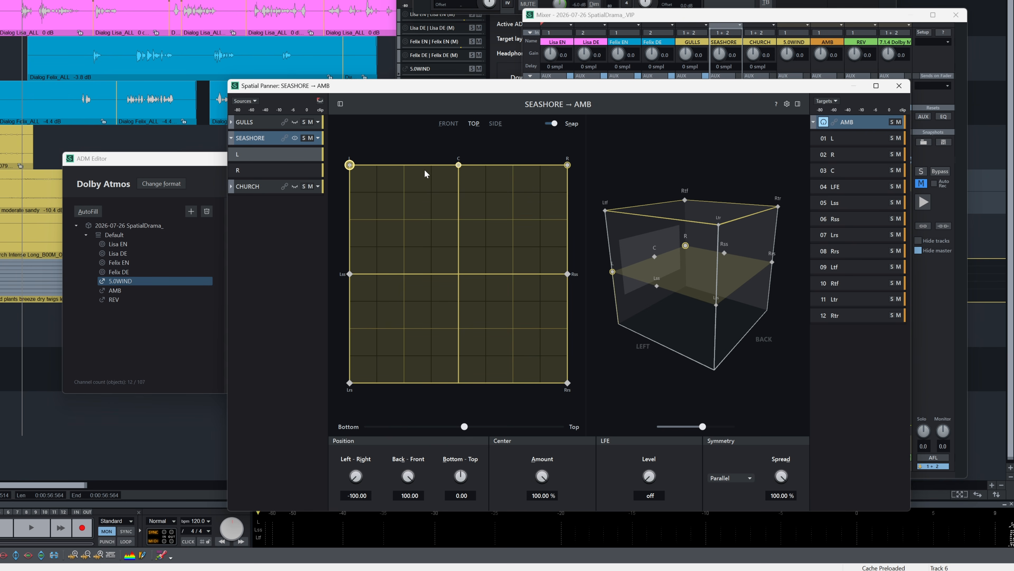
drag(782, 495, 784, 534)
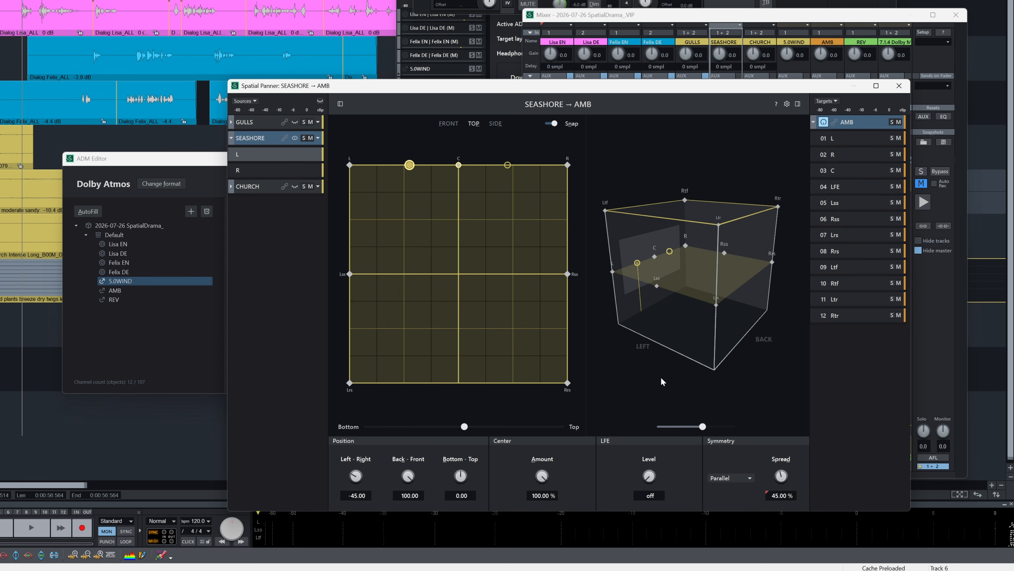
- Switch SEASHORE to Angle symmetry and move its L source to about 32.9 left-right, 98.2 back-front
click(730, 477)
click(722, 489)
drag(410, 164, 494, 166)
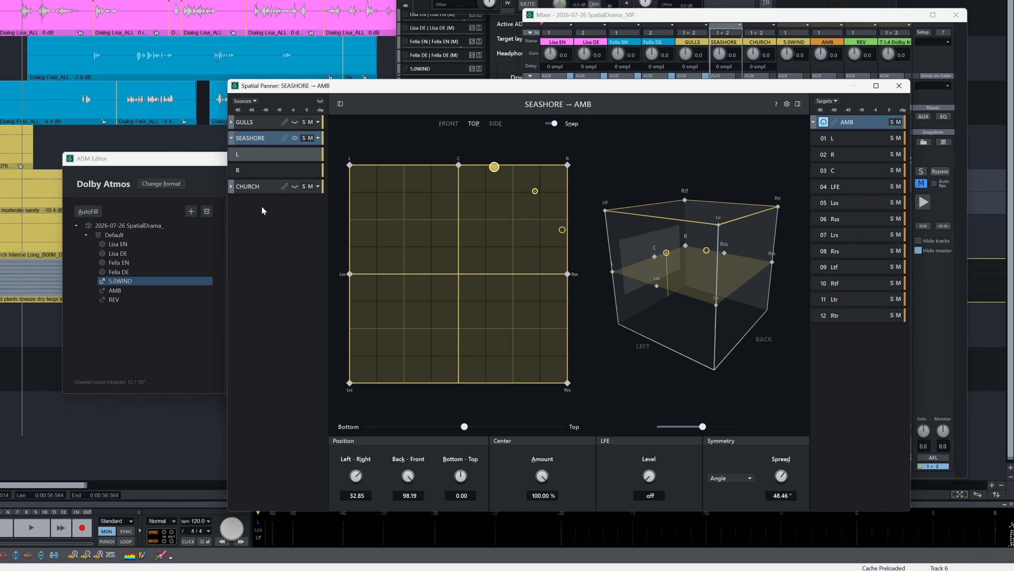
- Narrow the CHURCH spread, switch its symmetry to Angle and place it rear left at about -71.4 left-right, -93.6 back-front
click(268, 189)
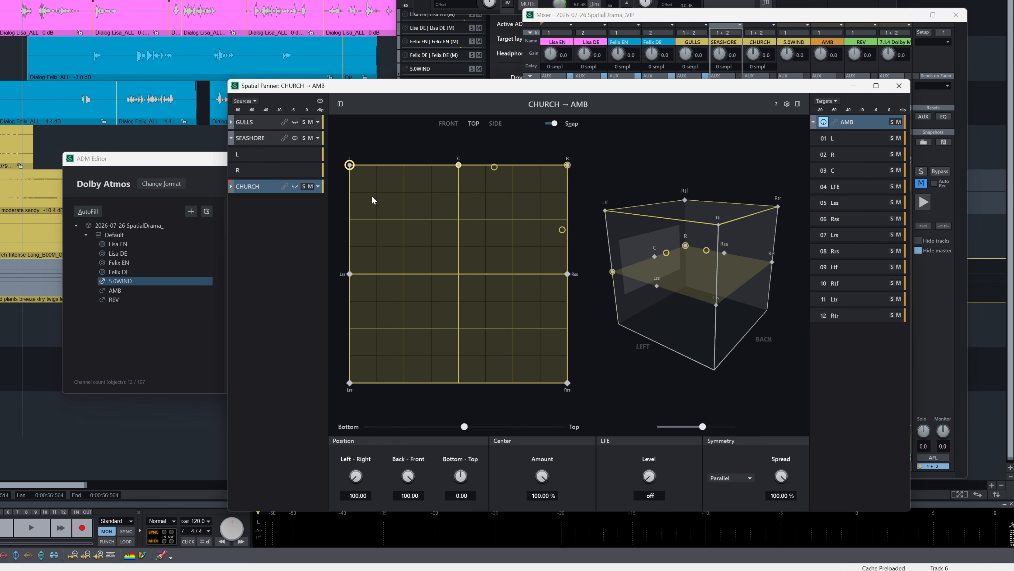
drag(785, 478, 782, 563)
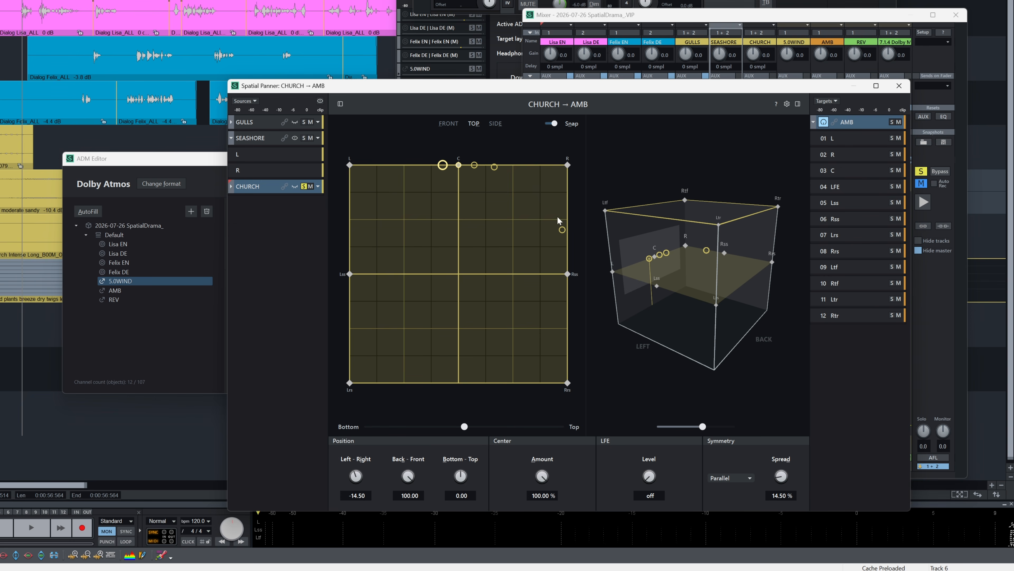
click(741, 479)
click(725, 505)
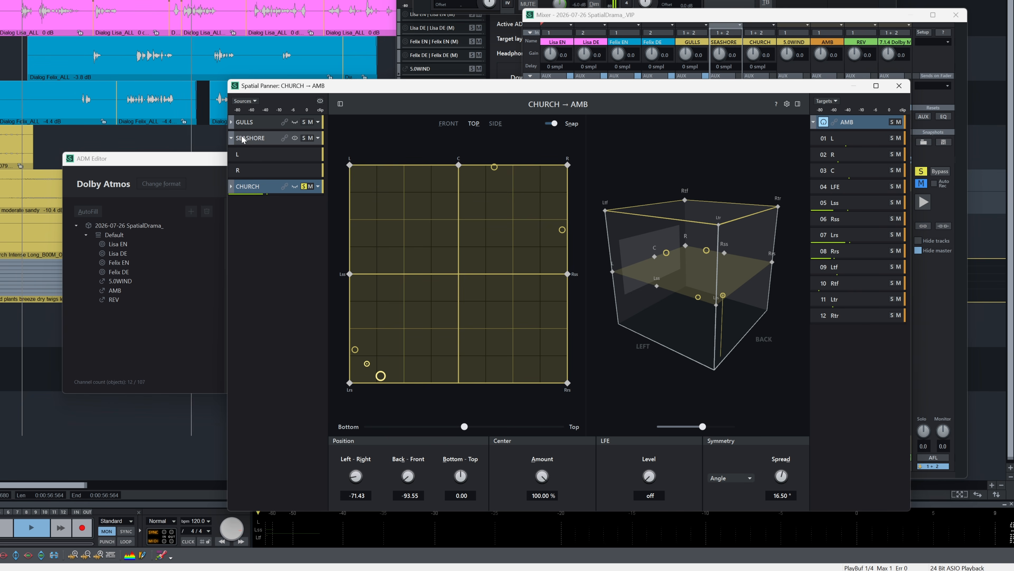
- Select and solo SEASHORE to hear it together with CHURCH in the AMB bus, and stop playback
click(249, 139)
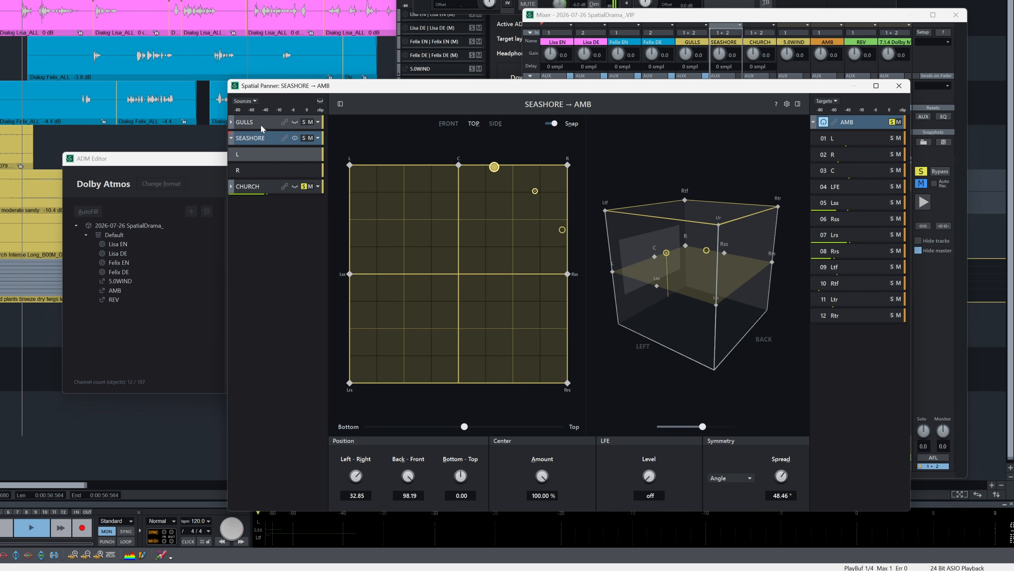
click(303, 138)
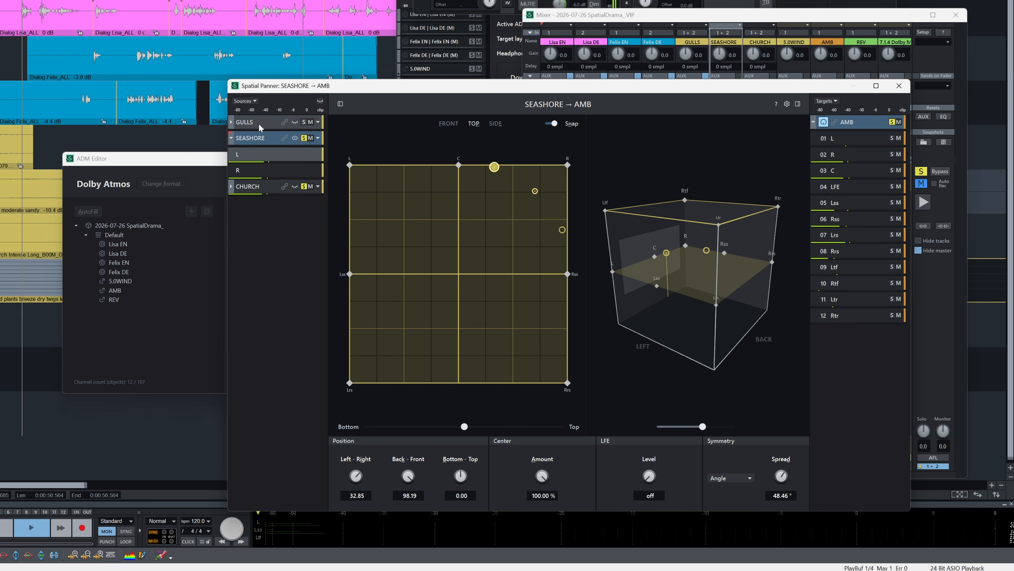
key(space)
- Solo GULLS, set its spread to 12.5 % and place it at 75 left-right, -100 back-front, raised to 100 bottom-top
click(306, 126)
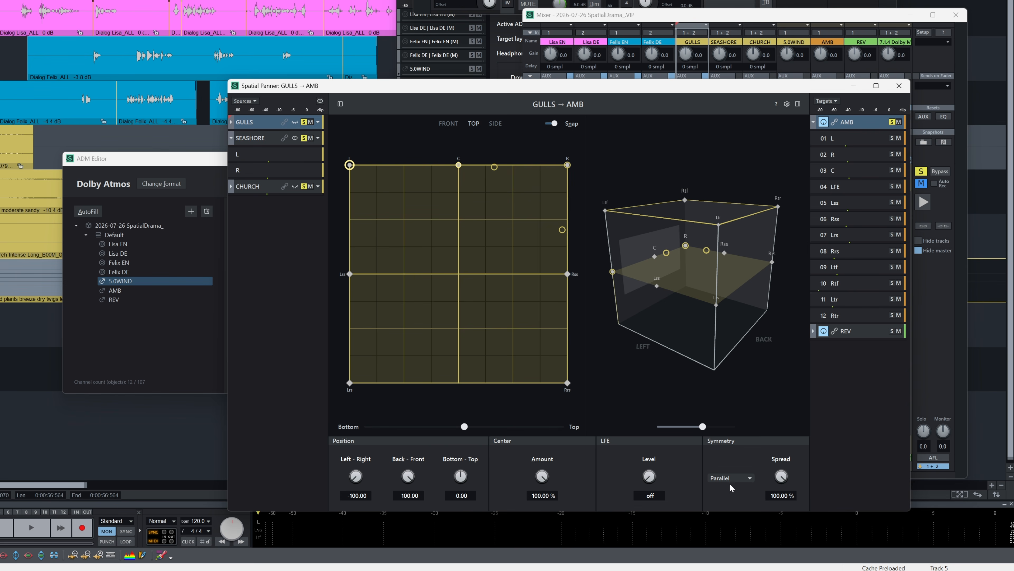
drag(783, 480, 772, 554)
key(space)
drag(459, 166, 554, 382)
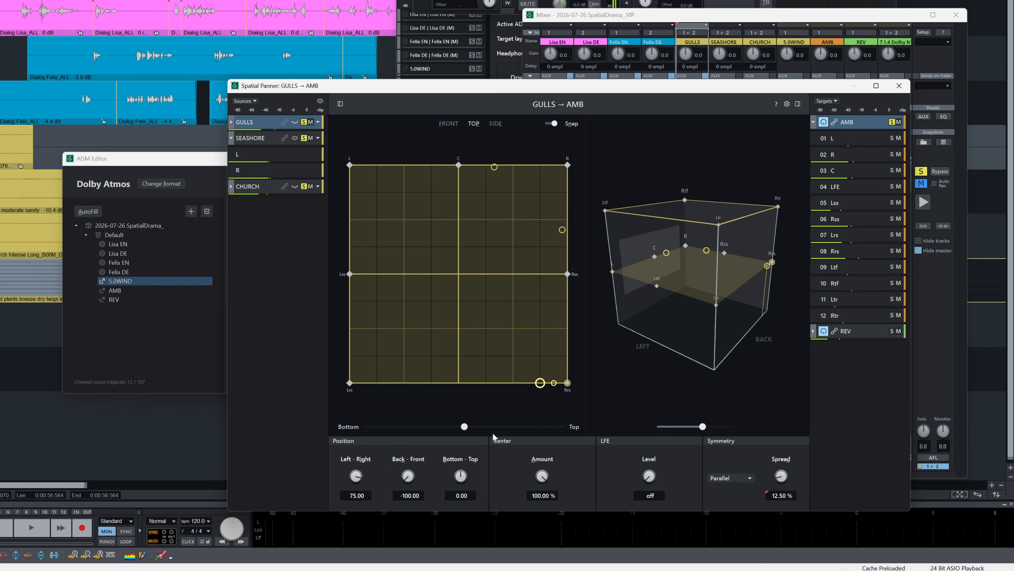
drag(463, 427, 565, 433)
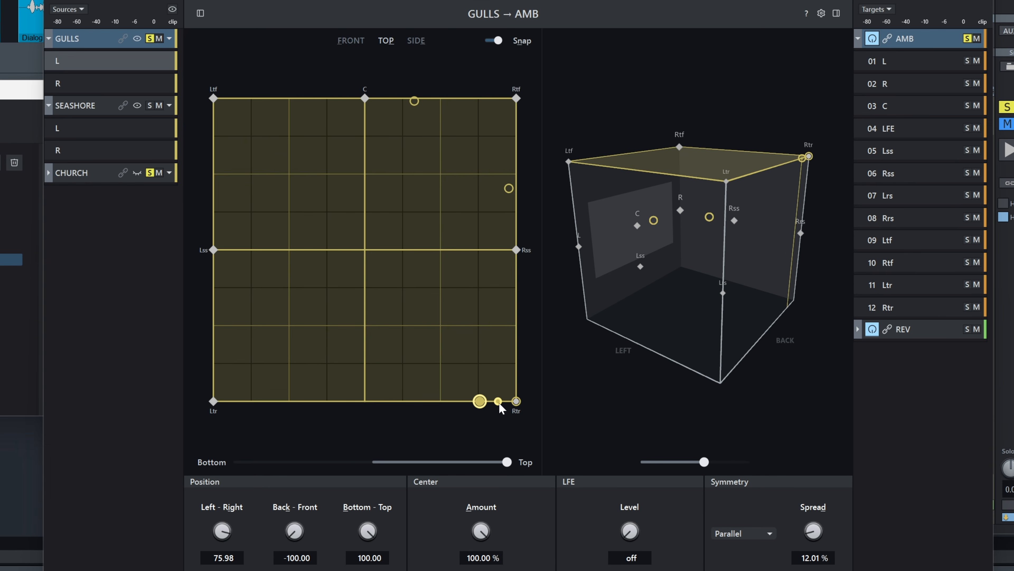
- Sweep the GULLS pair along the ceiling from the rear right to the front left corner and show the track's automation
drag(499, 402, 216, 98)
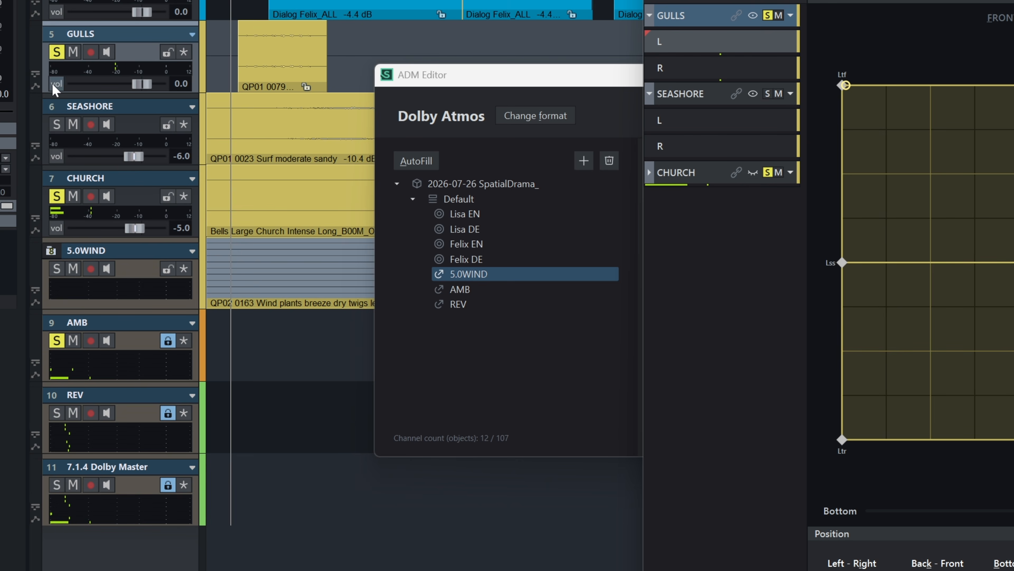
click(35, 86)
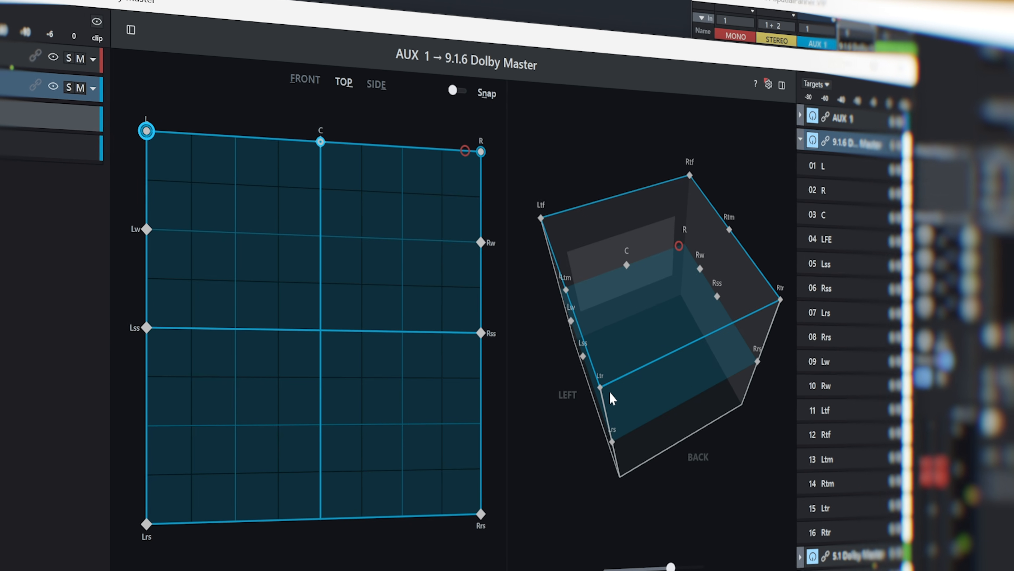
drag(612, 397, 601, 327)
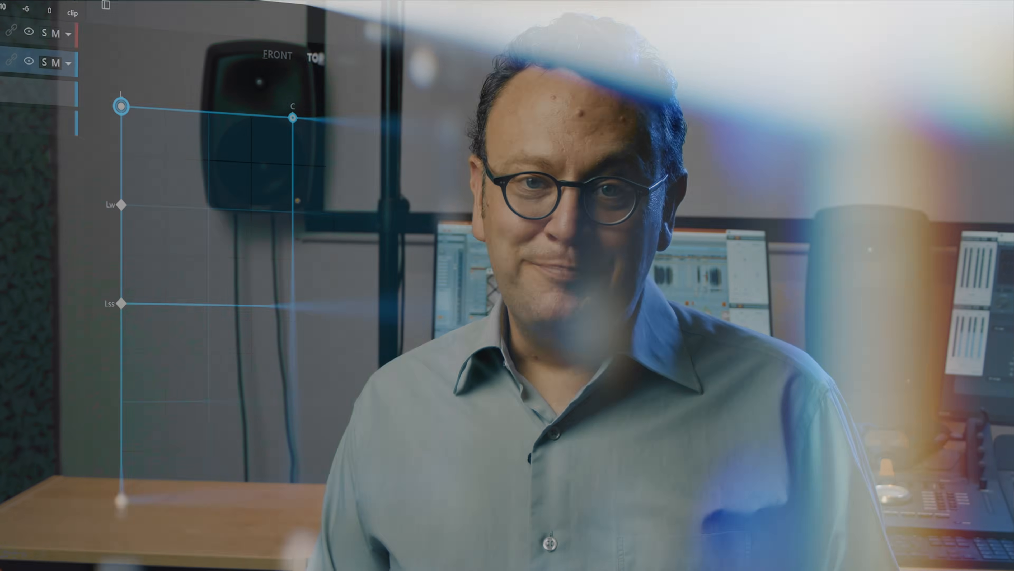